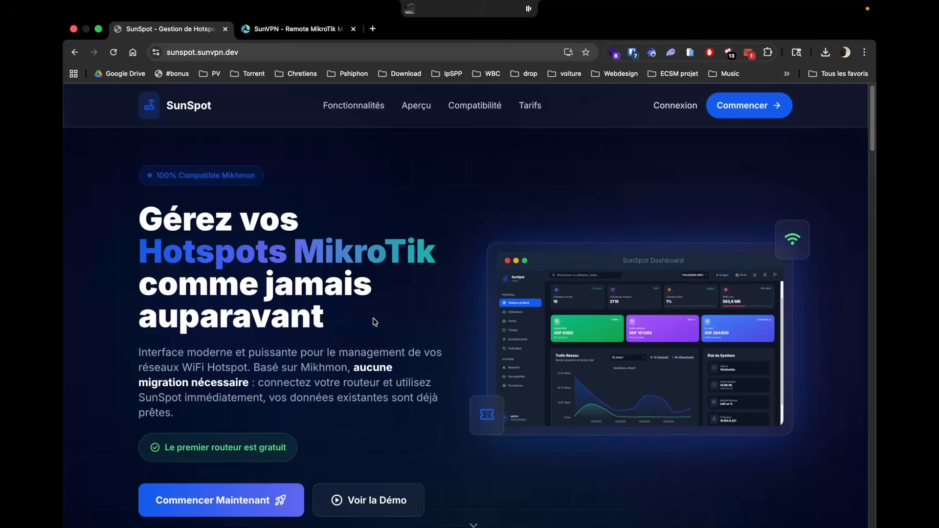
Scroll the landing page and highlight the line saying the first router is free.
scroll(375, 323, down, 1)
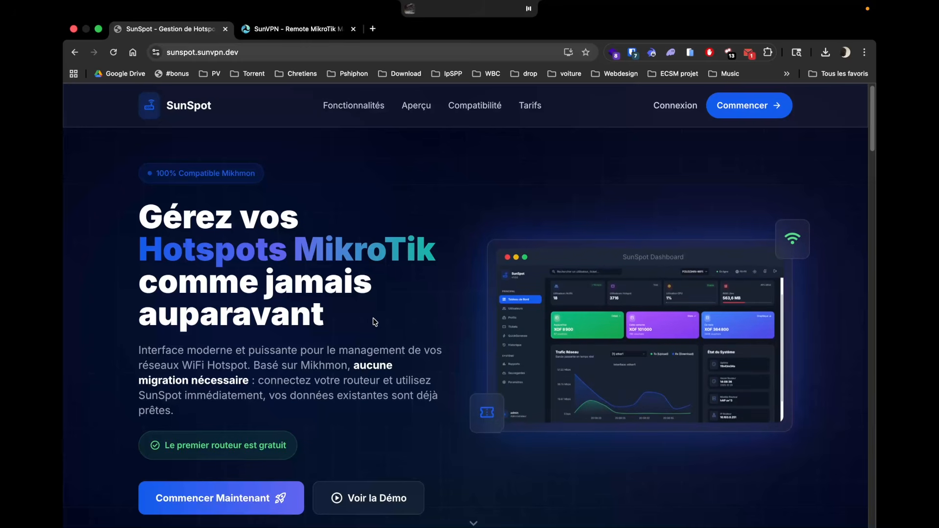
scroll(375, 322, down, 1)
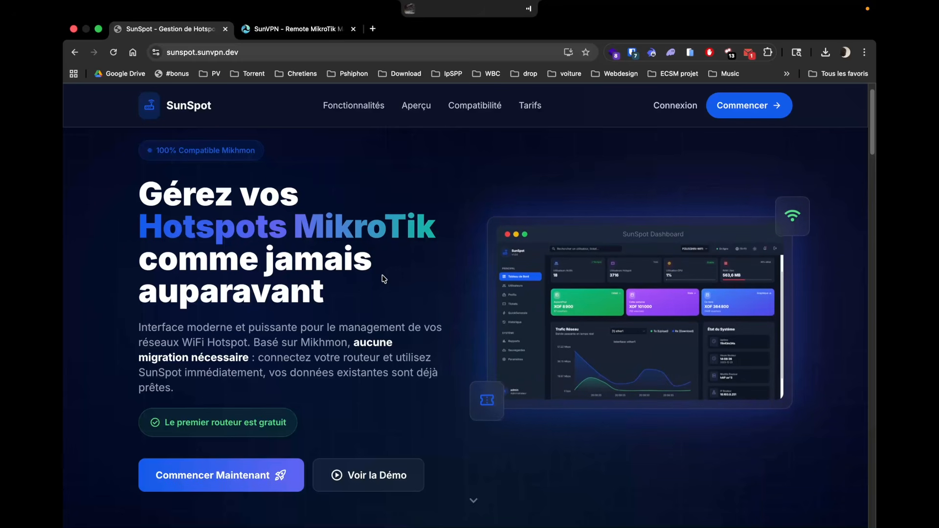
scroll(384, 279, down, 1)
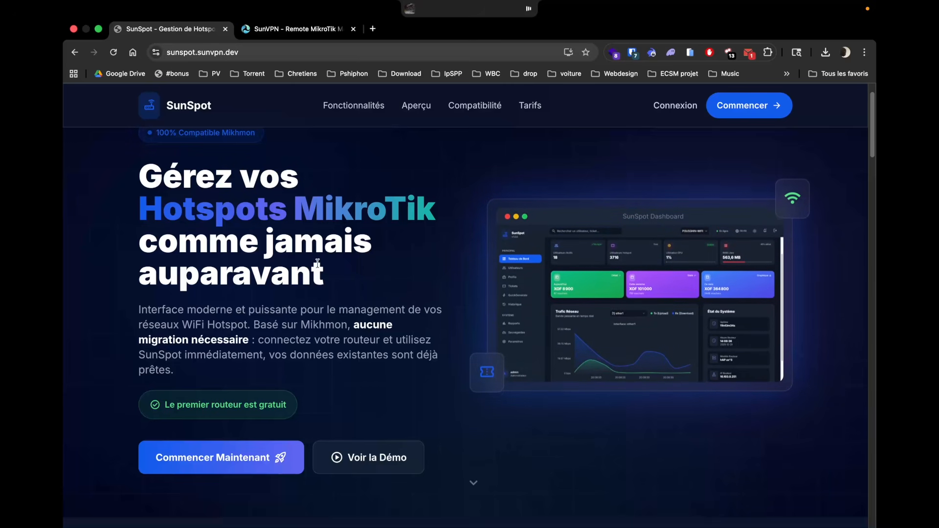
scroll(318, 267, down, 1)
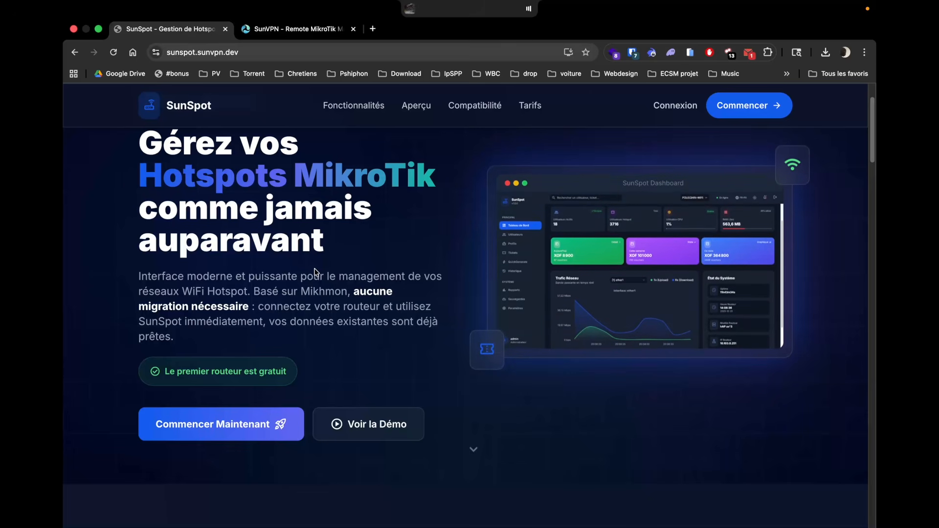
scroll(300, 298, up, 3)
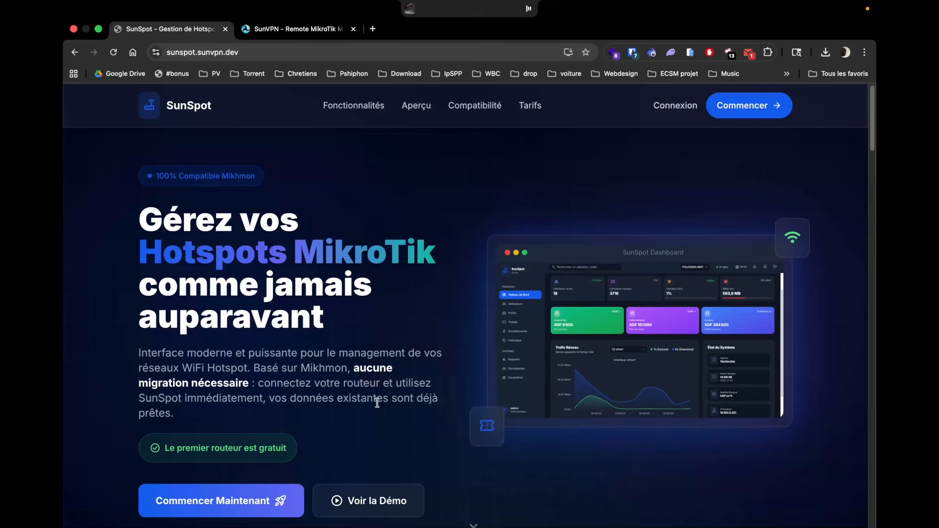
scroll(377, 403, down, 7)
scroll(378, 403, up, 4)
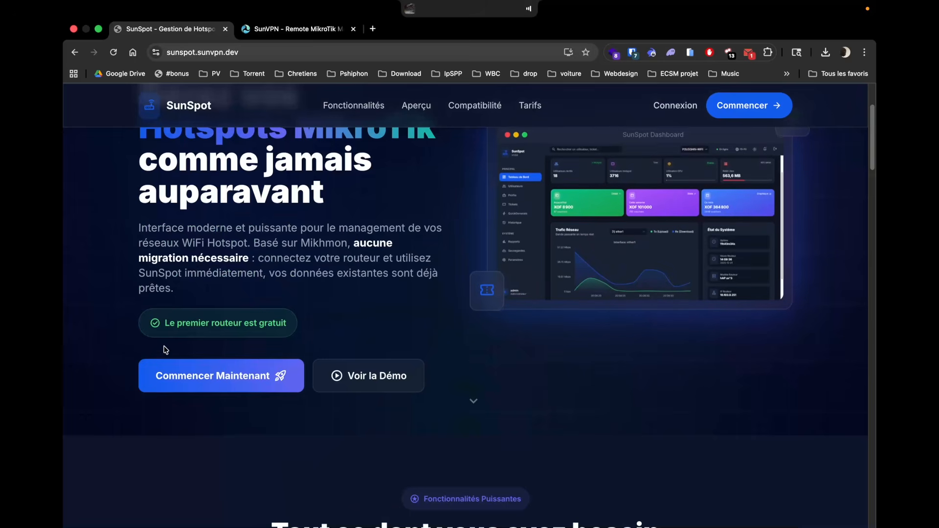
drag(163, 323, 308, 338)
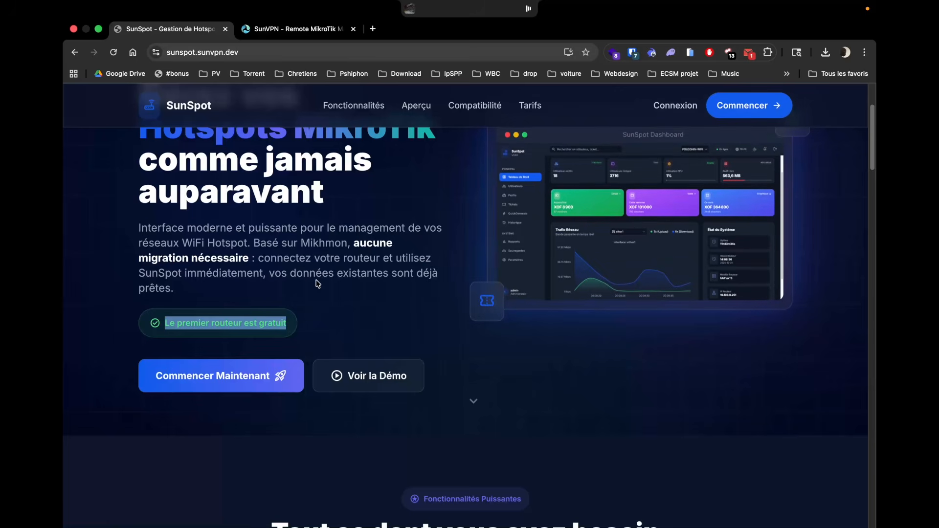
Scroll down to the features grid and highlight the 'Sauvegardes Automatiques' title.
scroll(318, 284, down, 20)
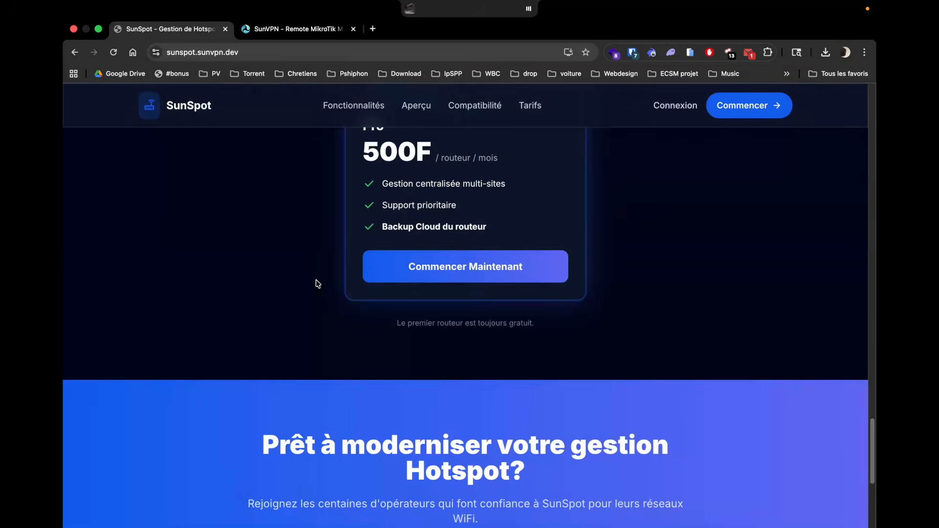
scroll(318, 284, up, 20)
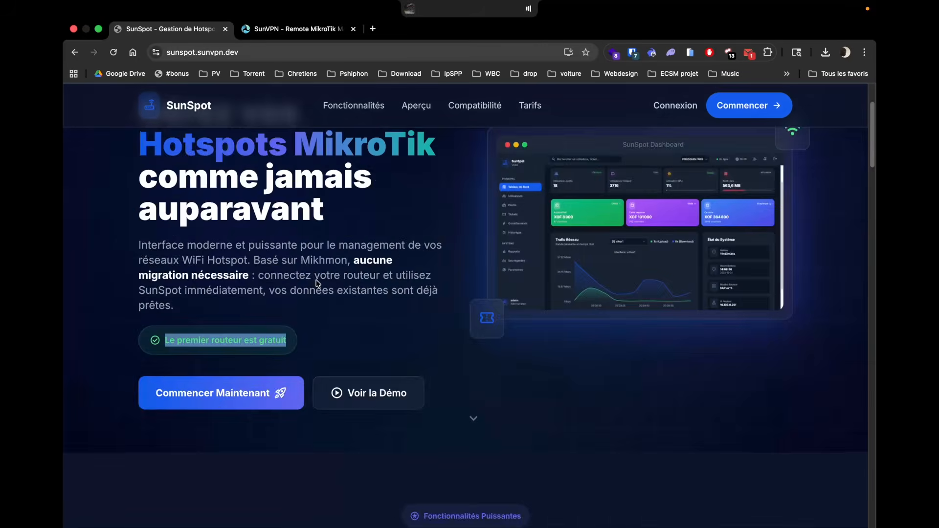
scroll(318, 284, down, 10)
scroll(318, 283, down, 3)
scroll(262, 272, up, 2)
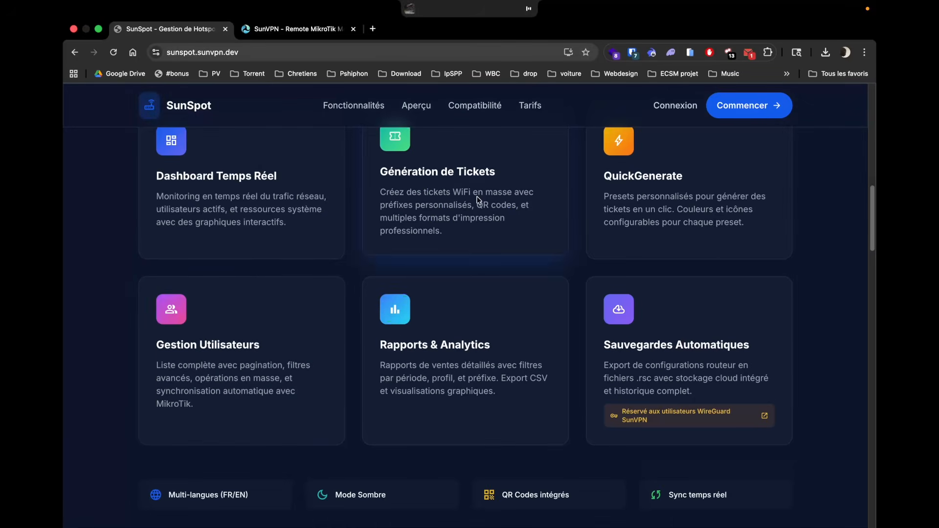
scroll(204, 256, down, 1)
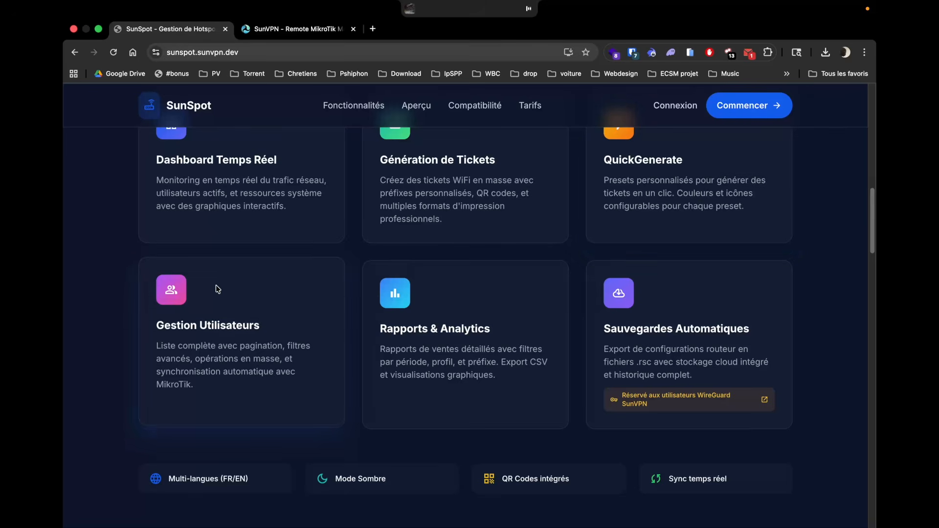
scroll(218, 282, down, 2)
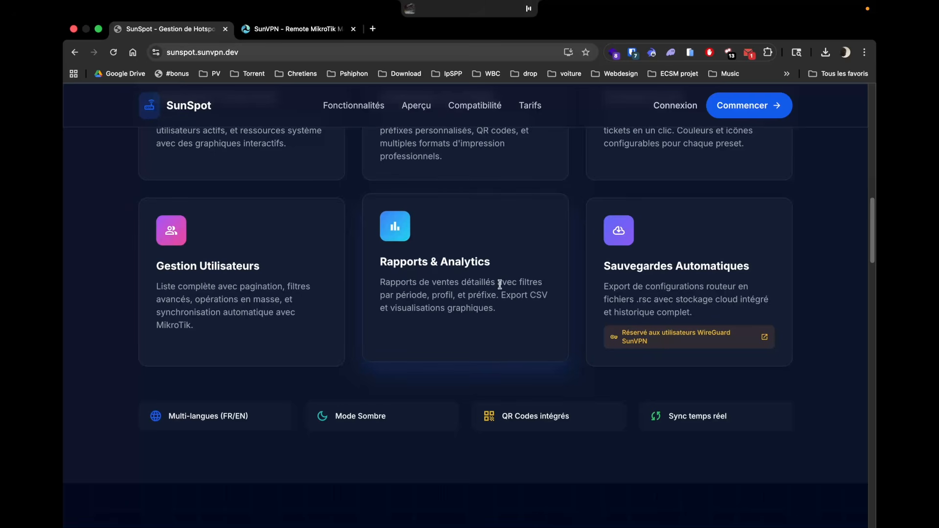
scroll(703, 284, down, 2)
scroll(703, 285, up, 2)
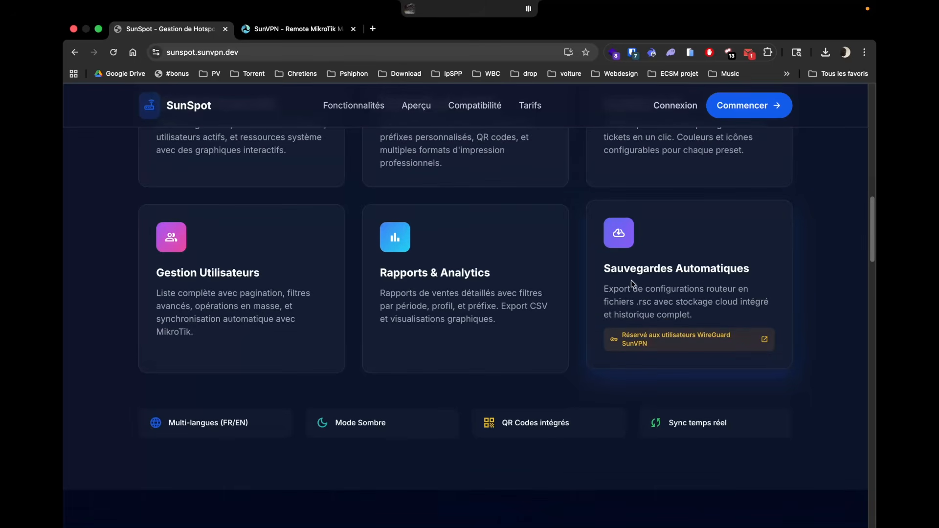
drag(599, 269, 769, 273)
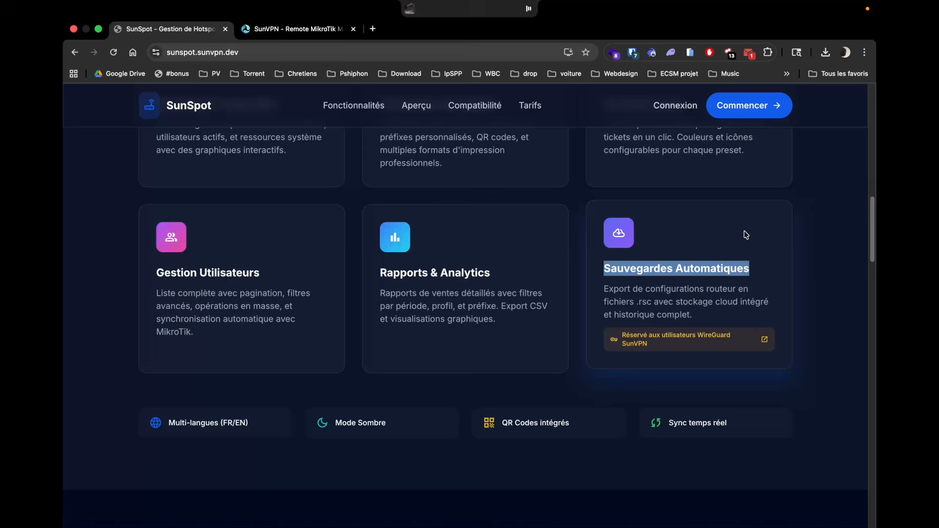
click(273, 31)
scroll(399, 179, down, 15)
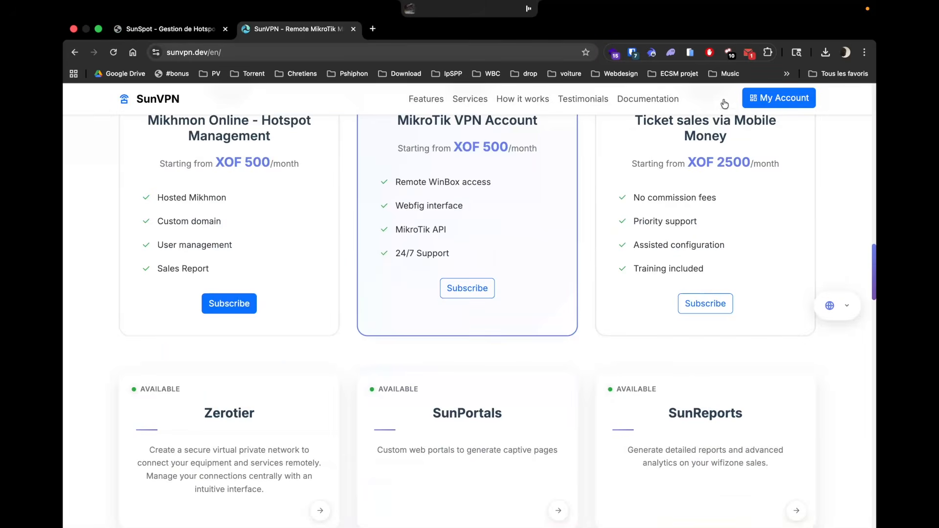
scroll(102, 243, up, 5)
scroll(103, 243, up, 3)
scroll(80, 153, down, 15)
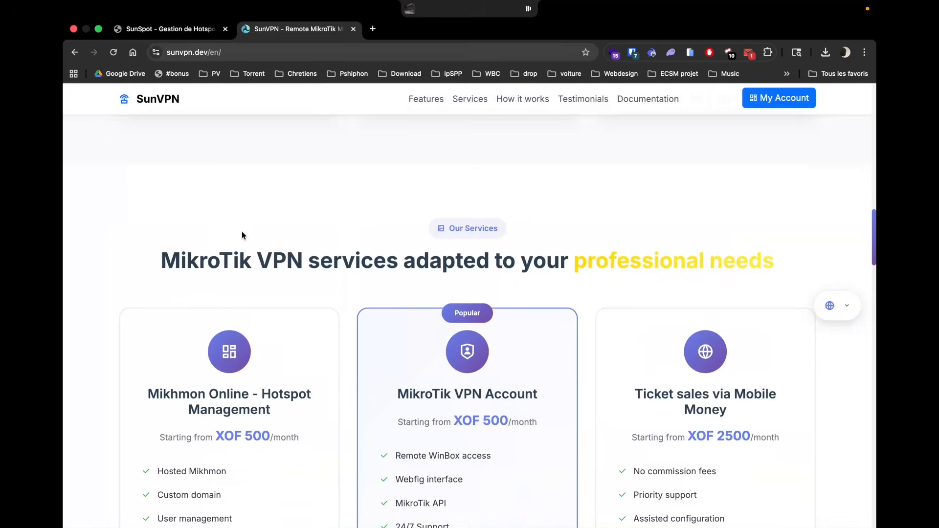
scroll(370, 292, up, 8)
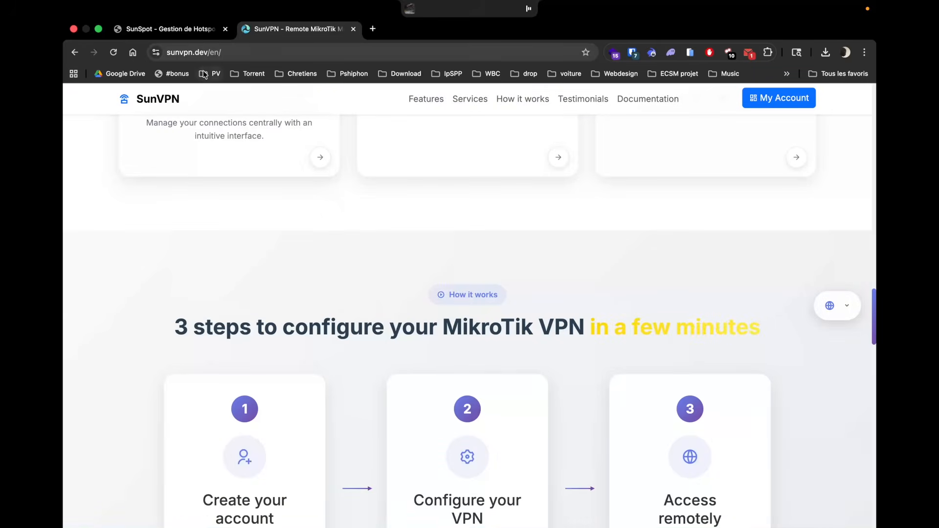
click(178, 58)
drag(179, 59, 164, 58)
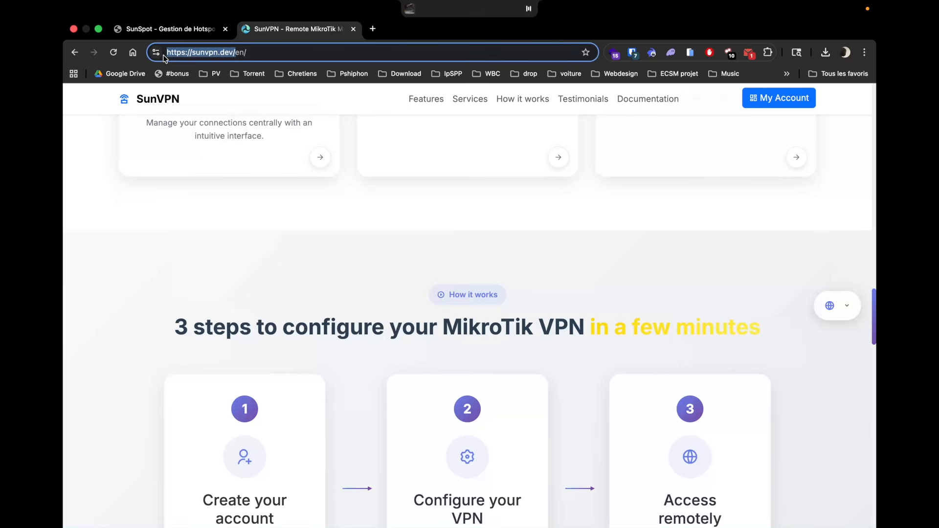
click(176, 29)
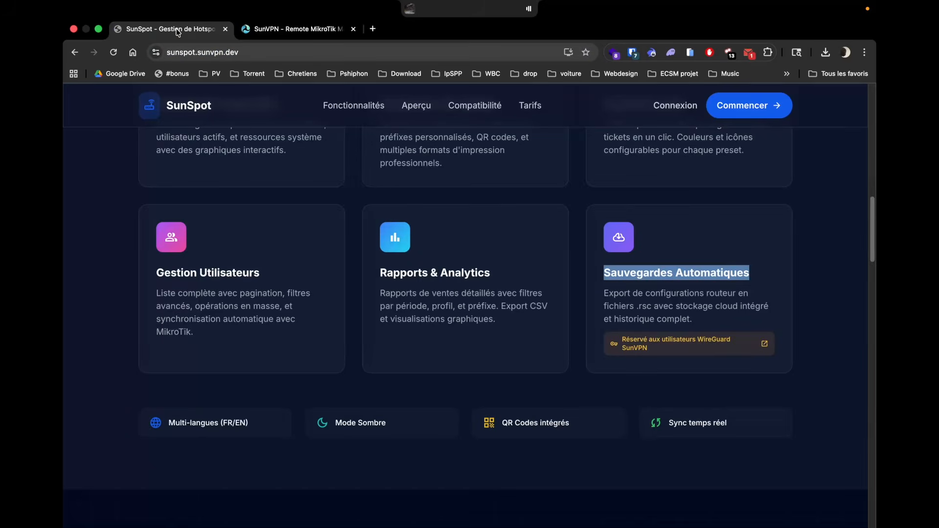
Re-highlight the 'Sauvegardes Automatiques' heading and scroll down to the screenshot gallery.
click(606, 297)
drag(618, 268, 749, 268)
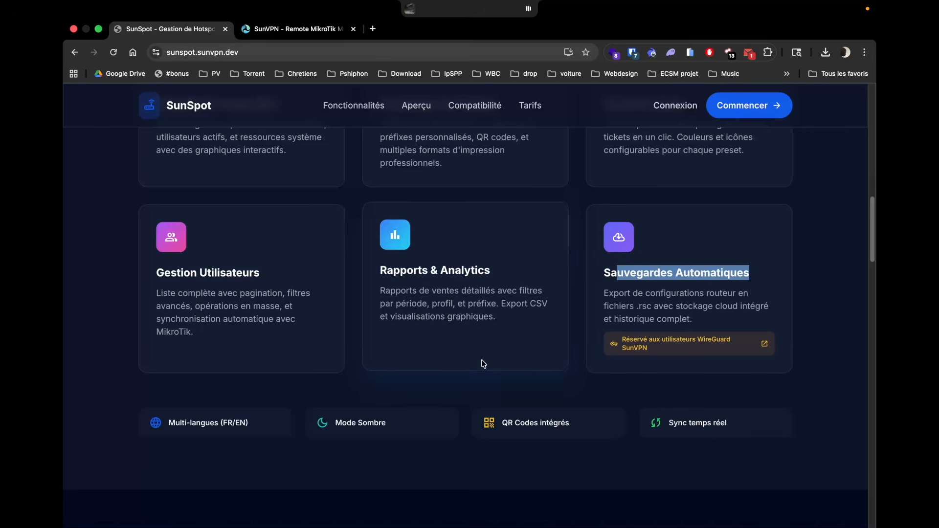
scroll(482, 364, down, 7)
scroll(490, 363, down, 1)
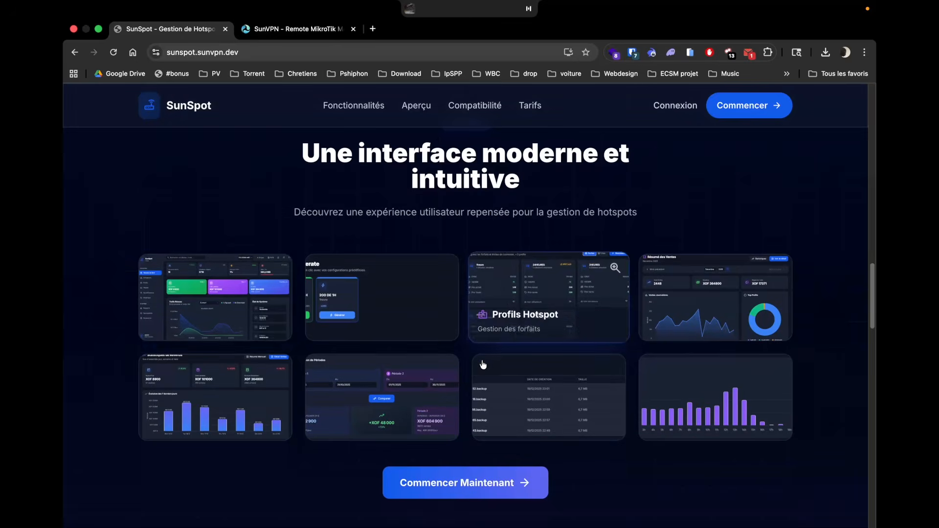
Enlarge the Dashboard screenshot and step through the slides to Sauvegardes, then close the viewer.
click(558, 292)
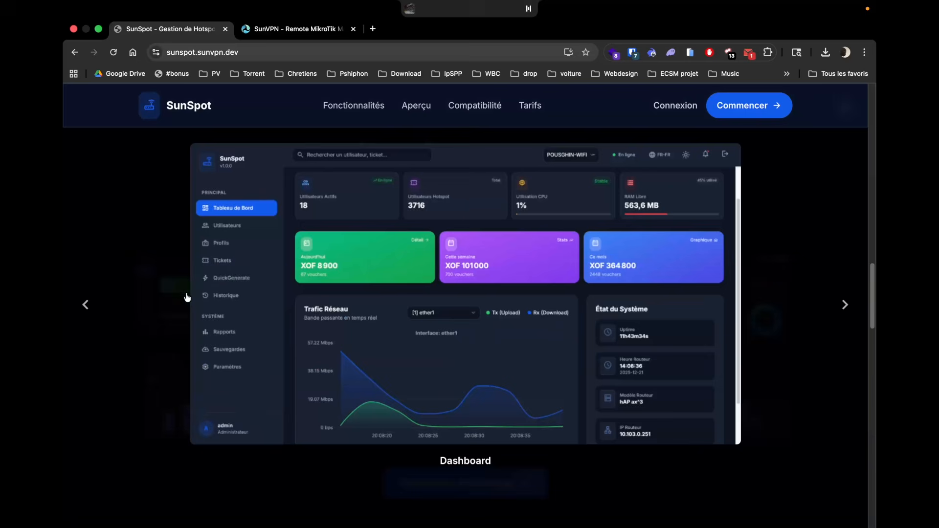
click(844, 305)
click(836, 309)
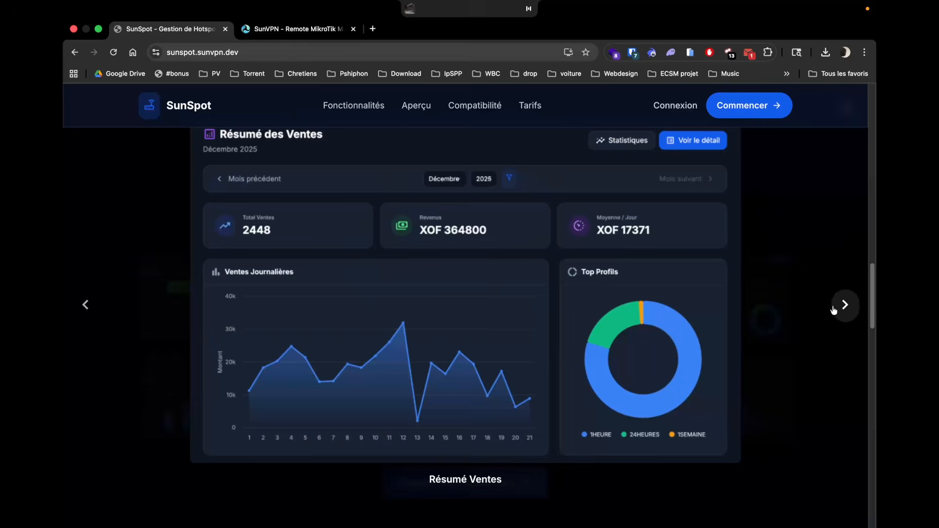
click(841, 306)
click(841, 306)
click(840, 306)
click(795, 402)
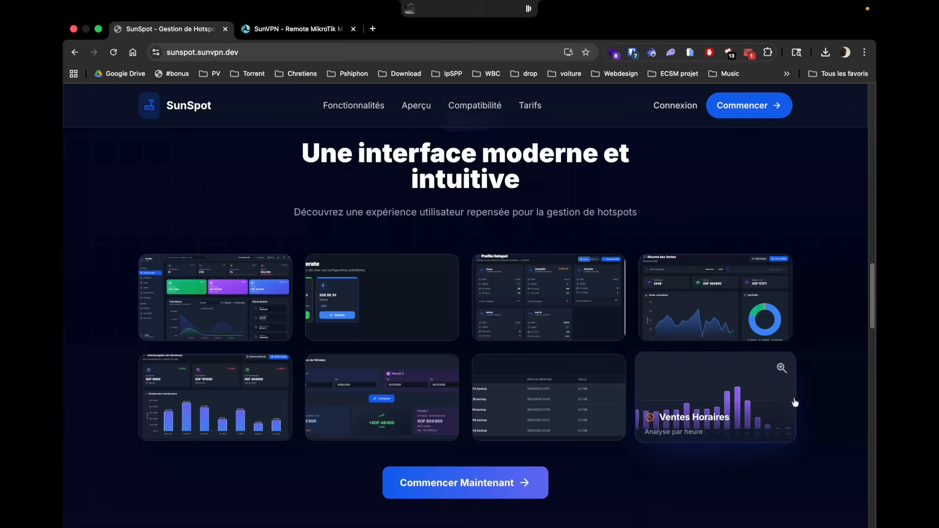
Return to the top of the landing page.
scroll(527, 348, down, 15)
scroll(532, 347, up, 3)
scroll(533, 344, up, 20)
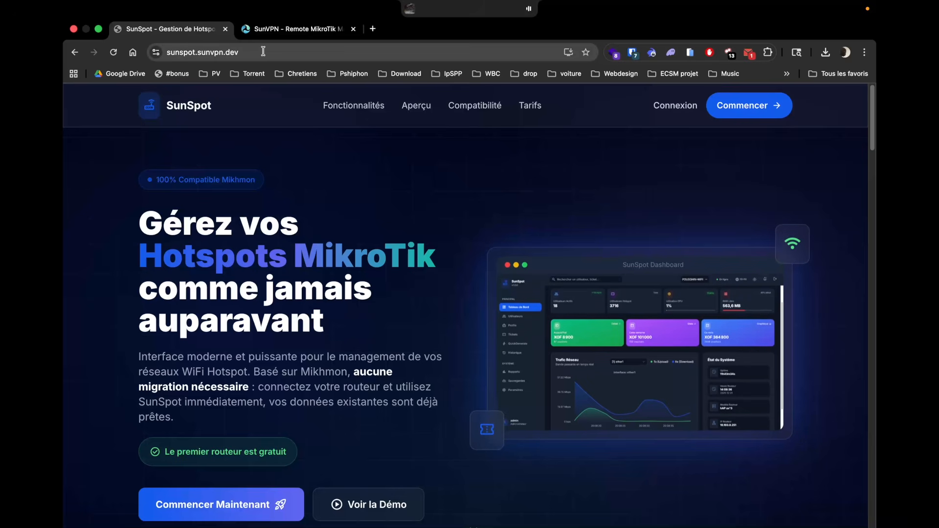
Go to the account creation page through 'Commencer' in the SunSpot header.
click(263, 51)
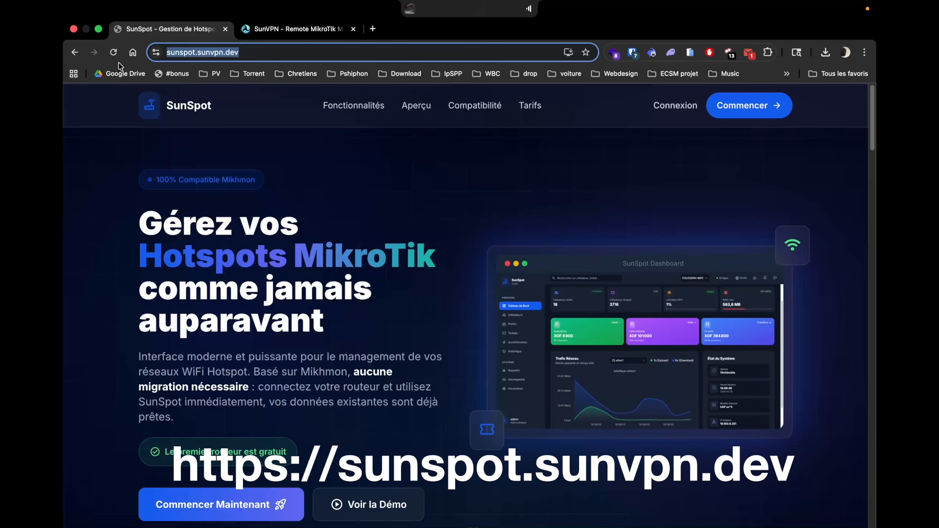
scroll(288, 245, down, 10)
scroll(288, 245, up, 10)
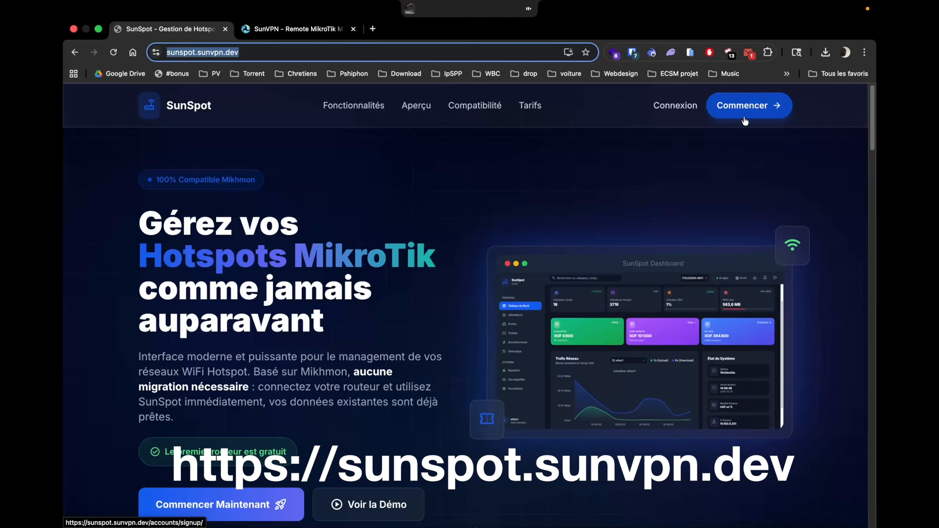
click(752, 113)
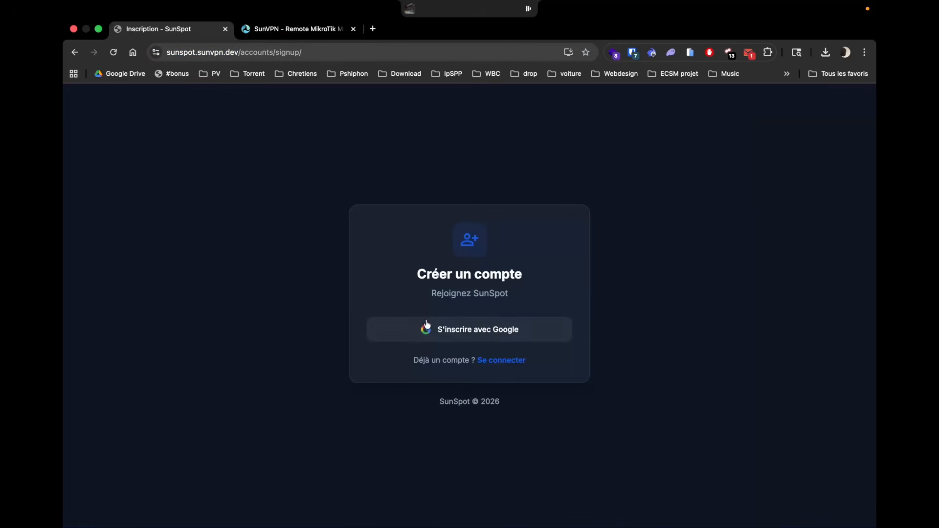
Choose 'S'inscrire avec Google', then 'Continuer avec Google' to reach the account chooser.
drag(410, 273, 540, 273)
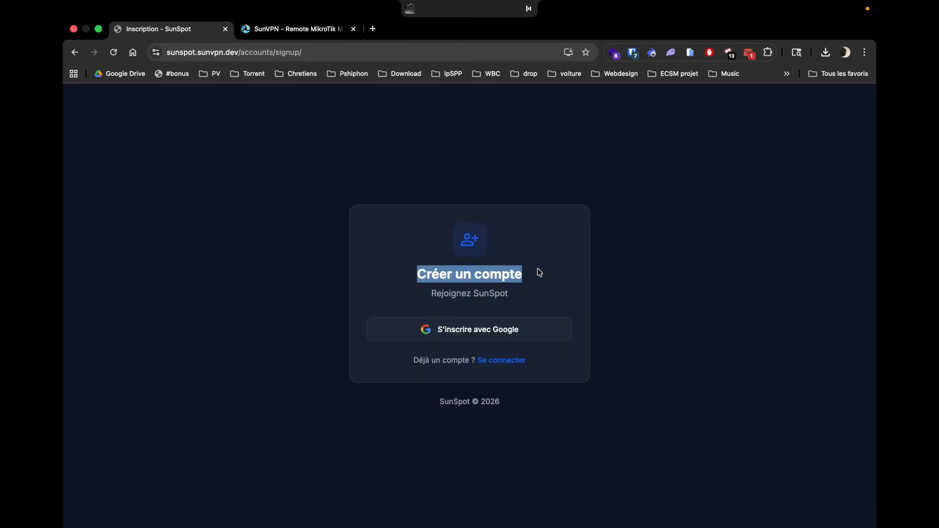
click(506, 331)
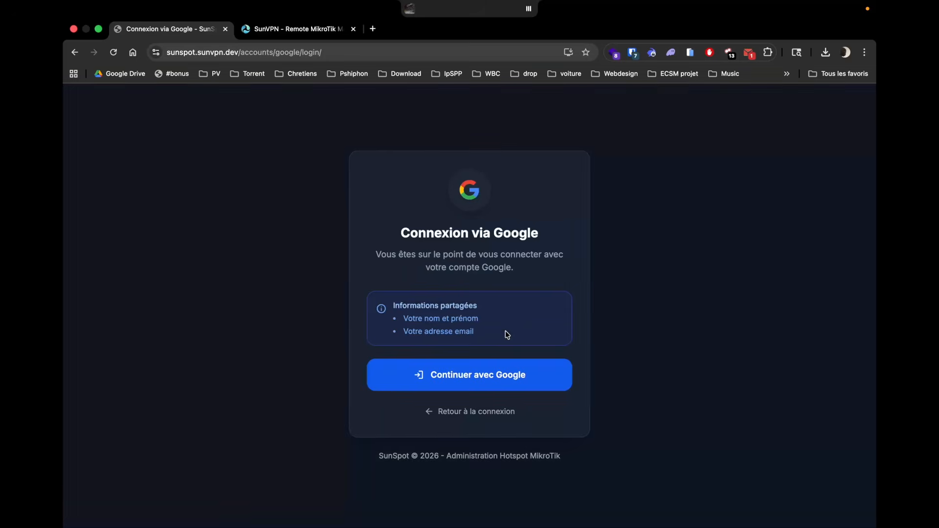
click(485, 379)
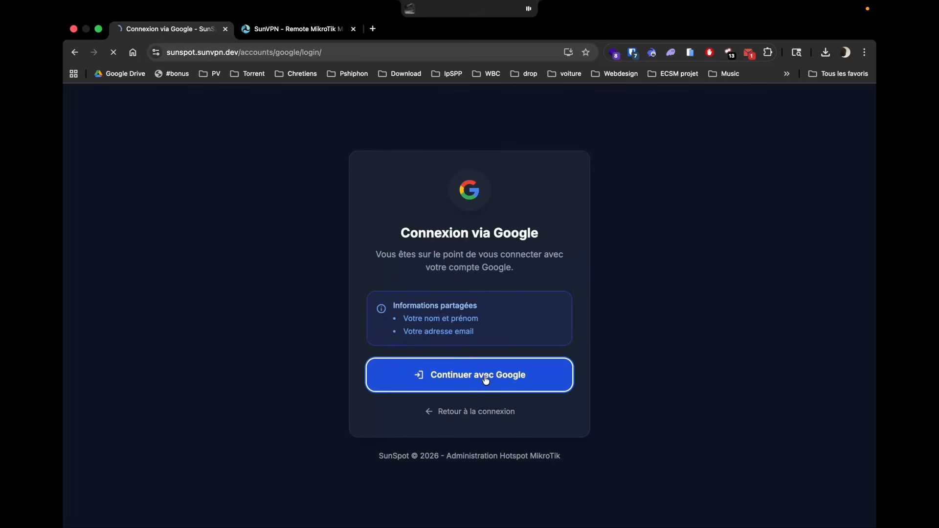
scroll(568, 404, down, 3)
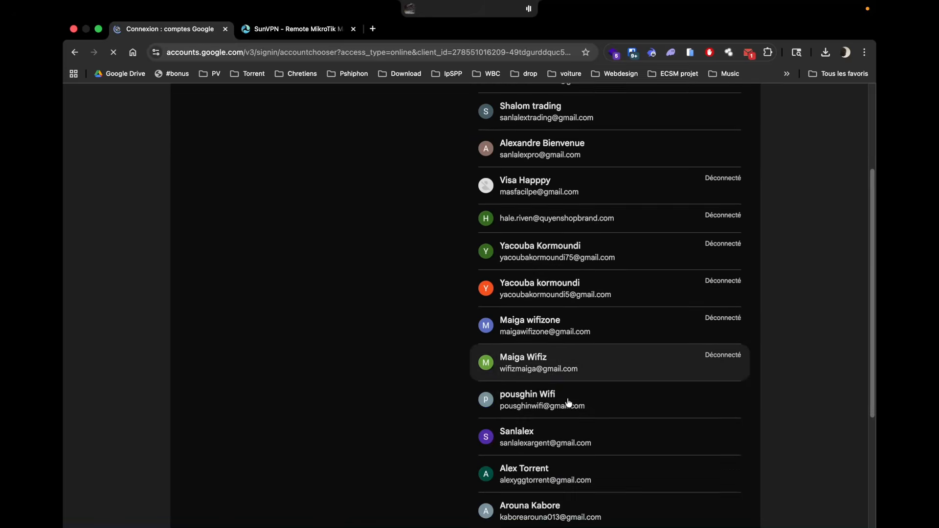
Pick the Google account and allow sunvpn.dev access to log into SunSpot.
scroll(568, 403, down, 2)
scroll(568, 404, up, 1)
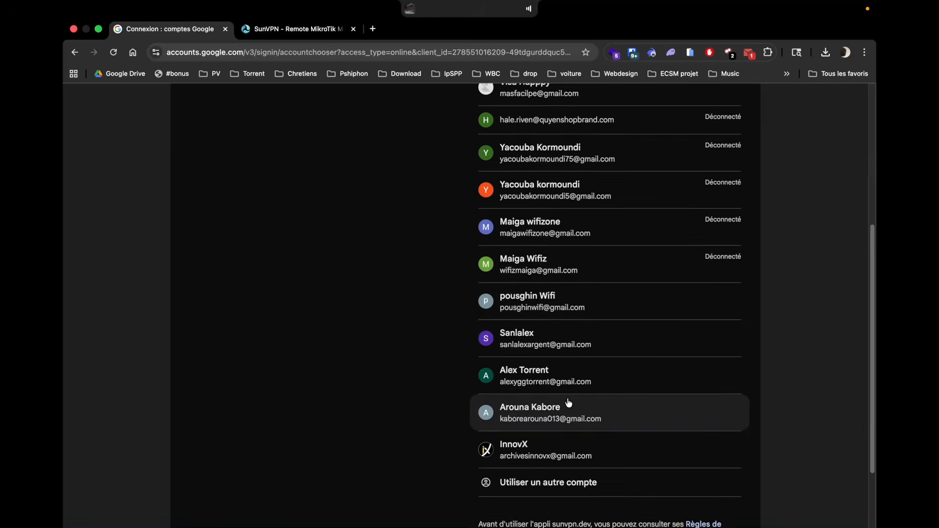
click(582, 300)
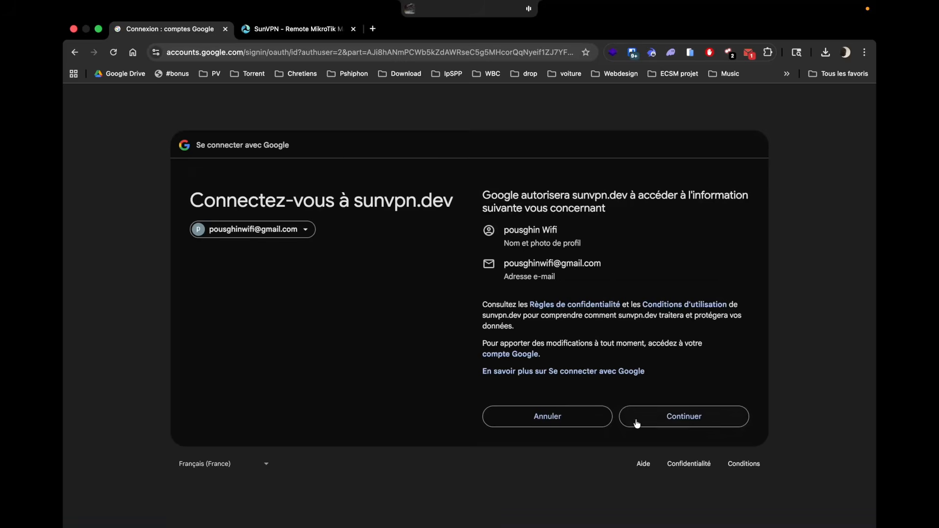
click(664, 416)
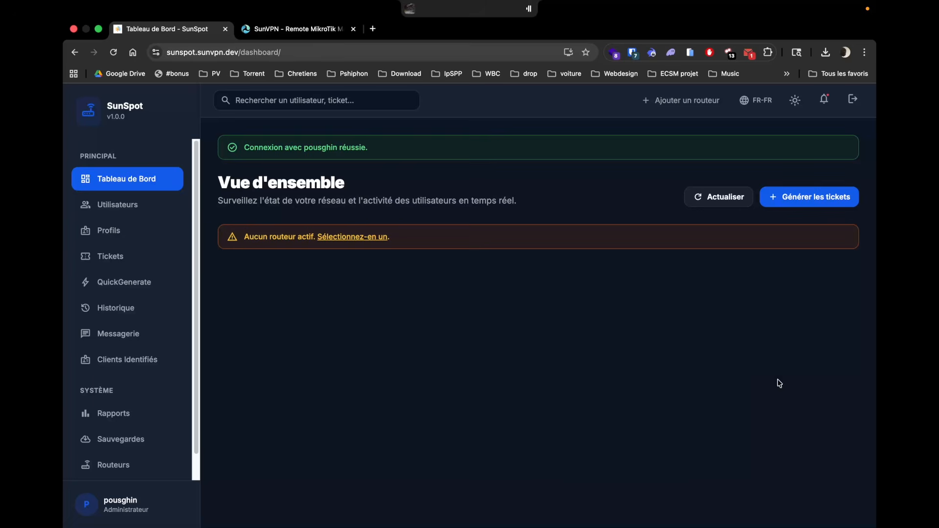
Focus the search box, then go to Mes Routeurs via 'Ajouter un routeur'.
click(259, 101)
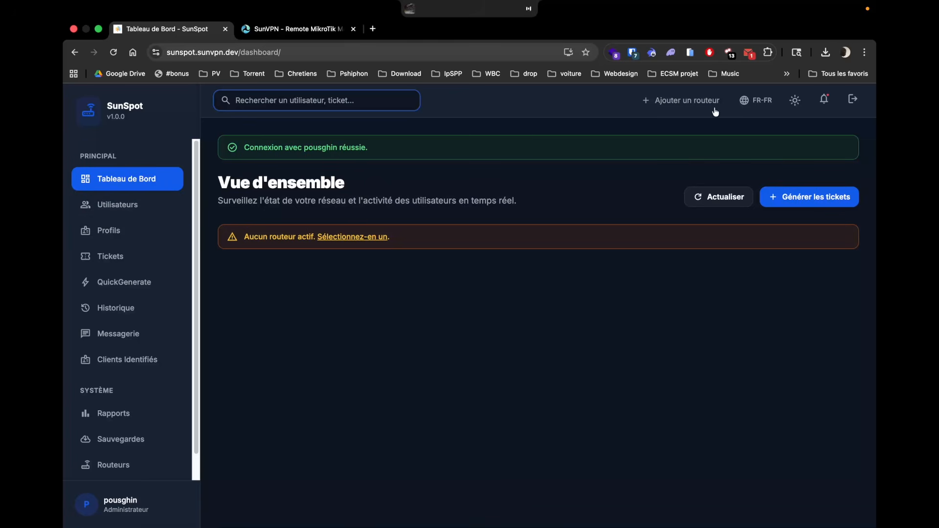
click(695, 104)
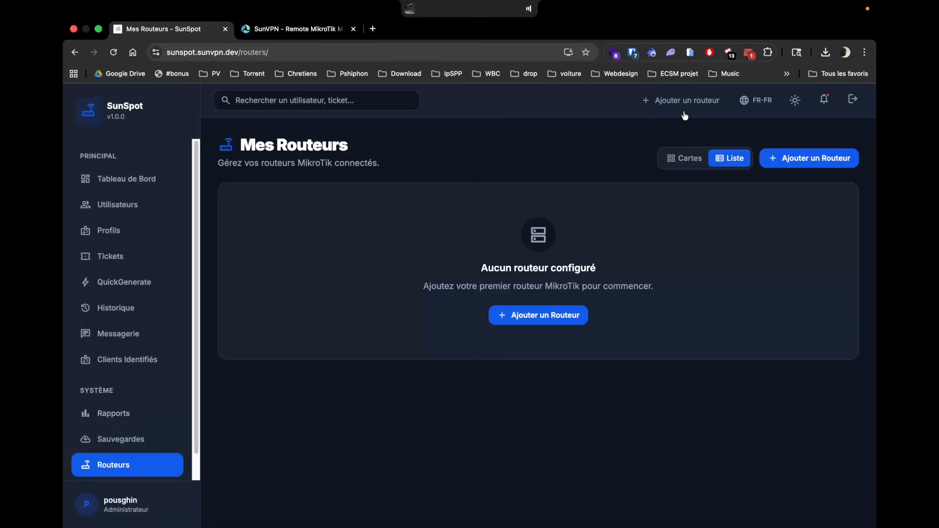
Start adding a new router and choose the 'J'ai SunVPN' connection option.
click(118, 473)
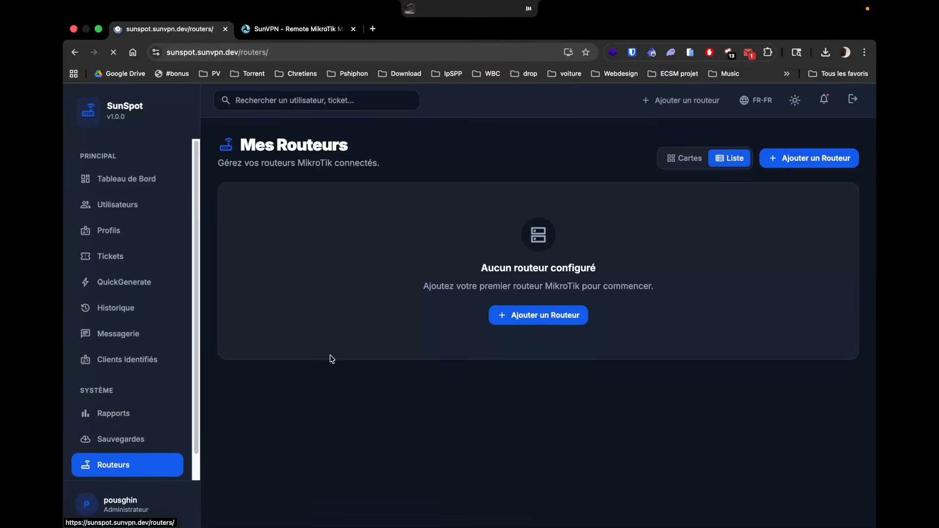
click(553, 316)
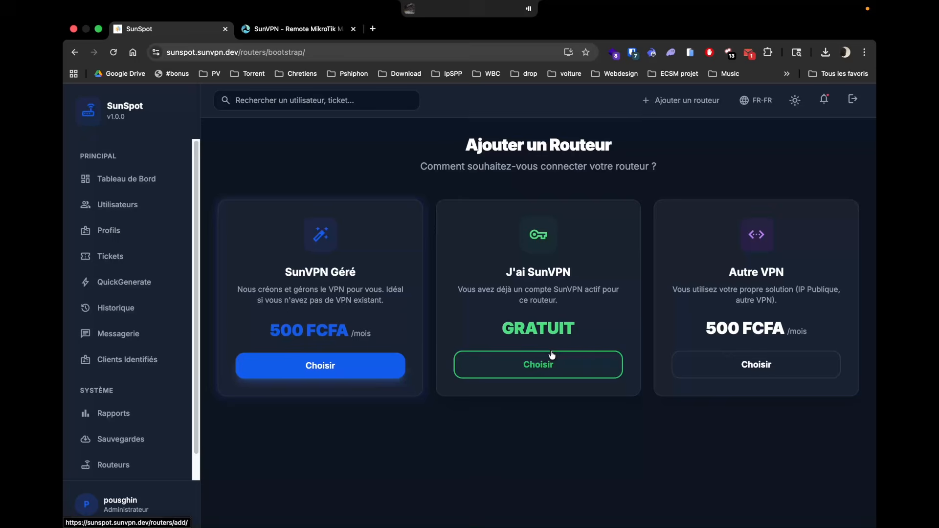
click(542, 375)
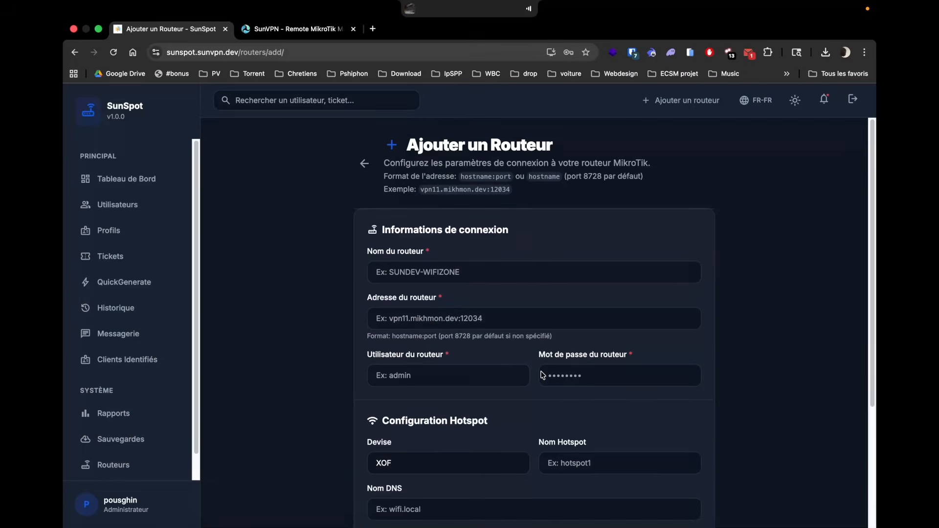
scroll(416, 257, down, 1)
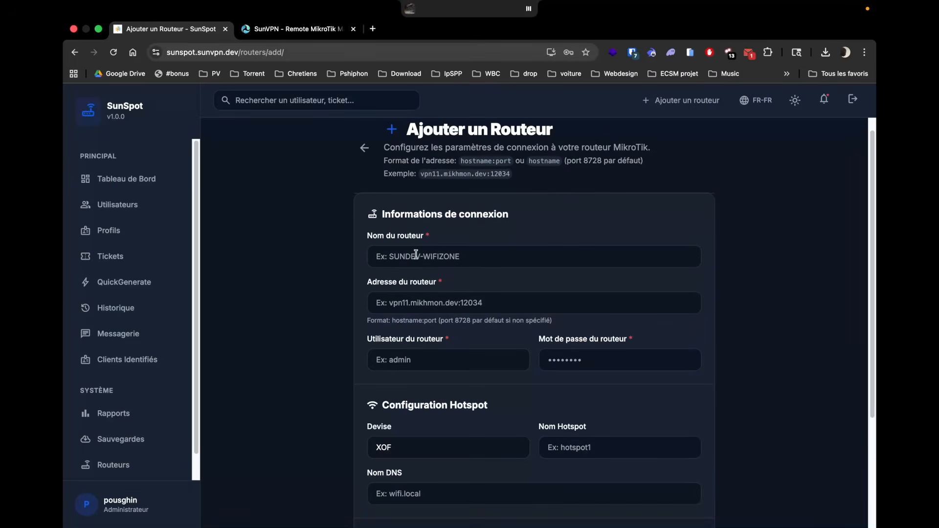
Enter LABOXAX2 in capitals as the router name.
click(416, 254)
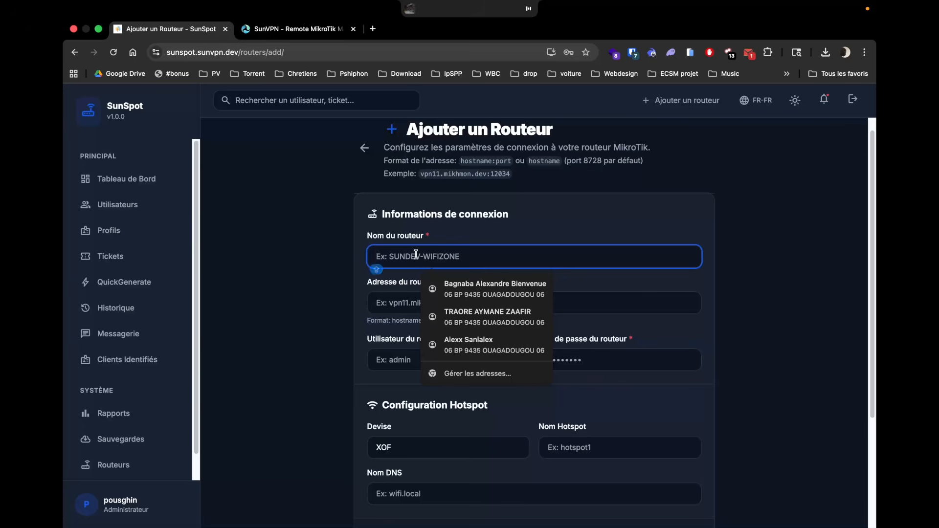
text(LABOXAX2)
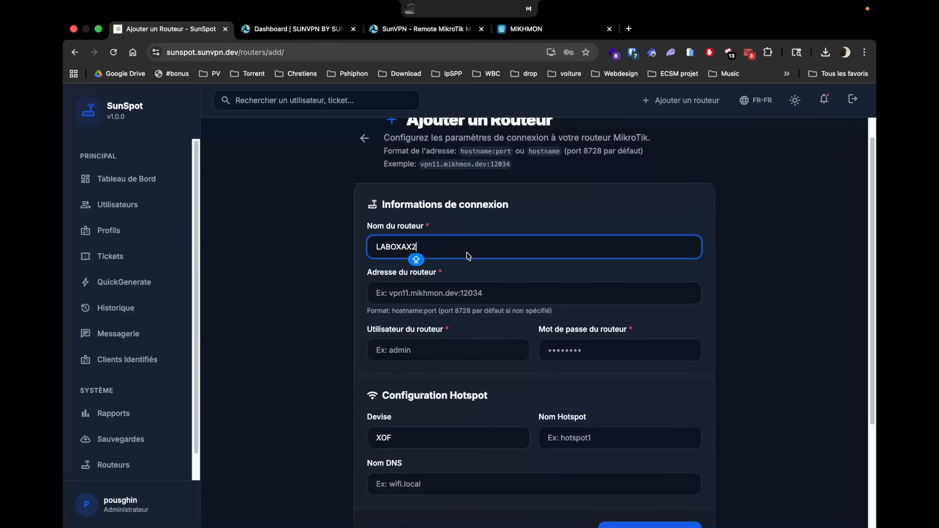
double_click(442, 246)
key(BackSpace)
key(Caps_Lock)
text(LA)
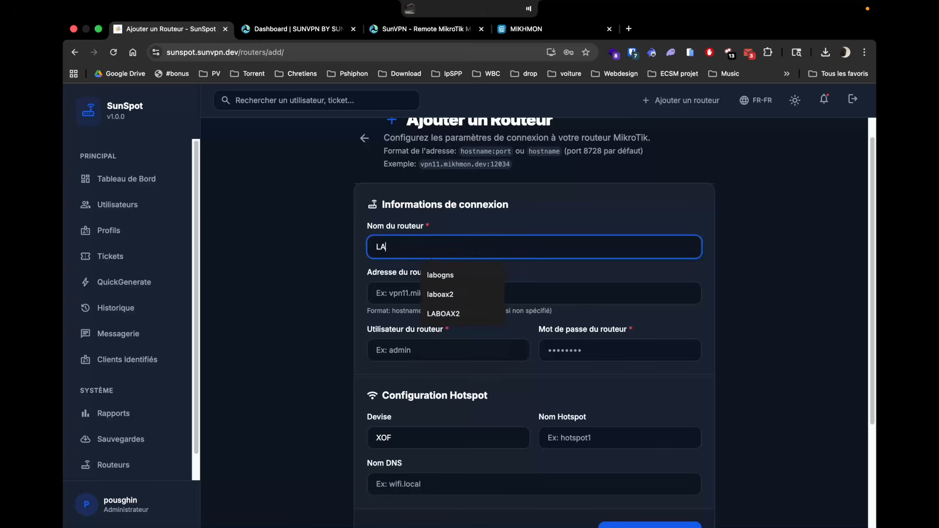
text(BOXAX2)
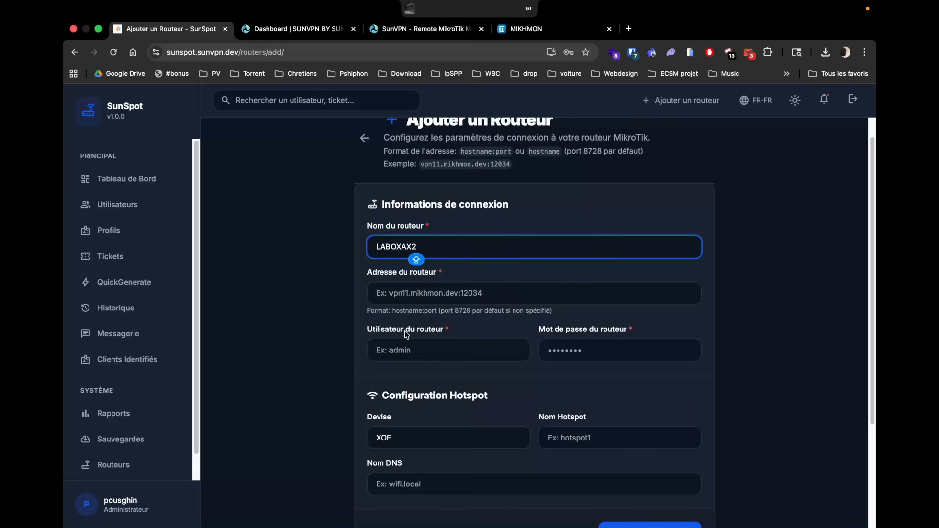
click(404, 292)
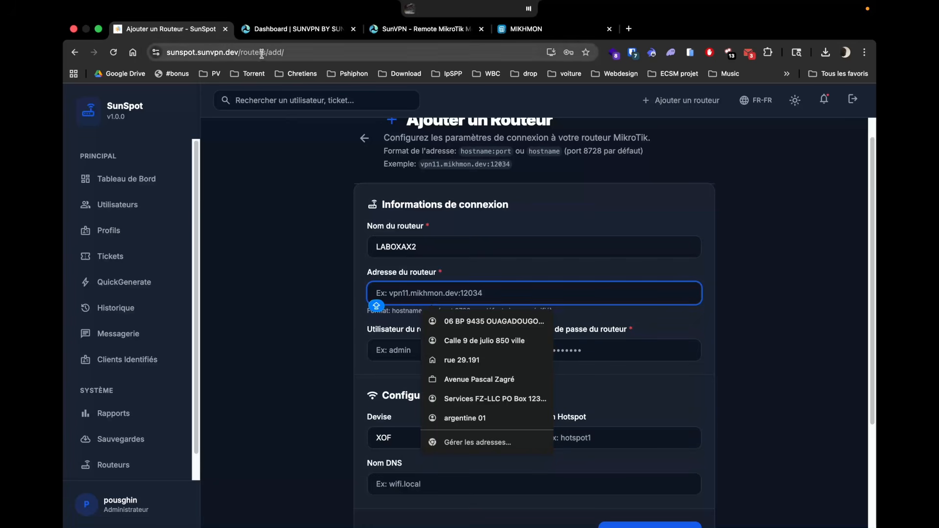
Open the laboax2 VPN details in SunVPN and copy its L2TP configuration commands.
click(436, 33)
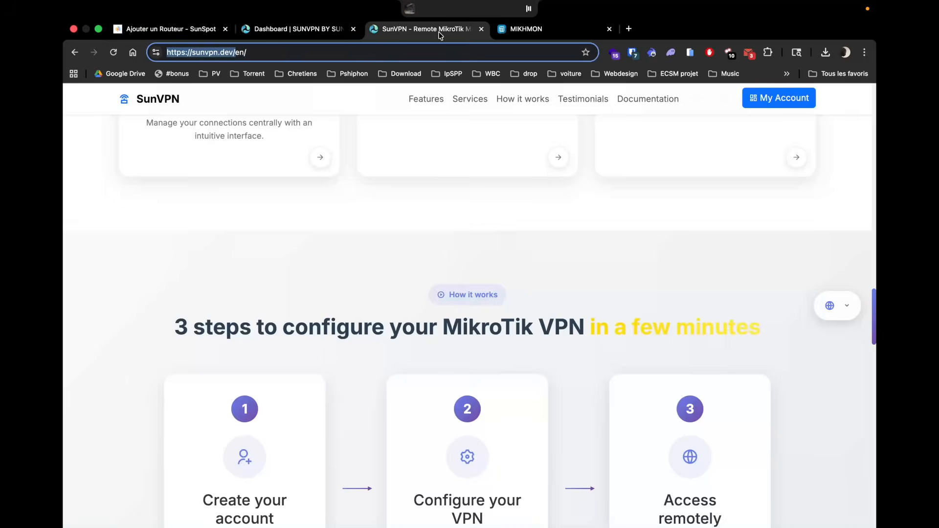
click(288, 31)
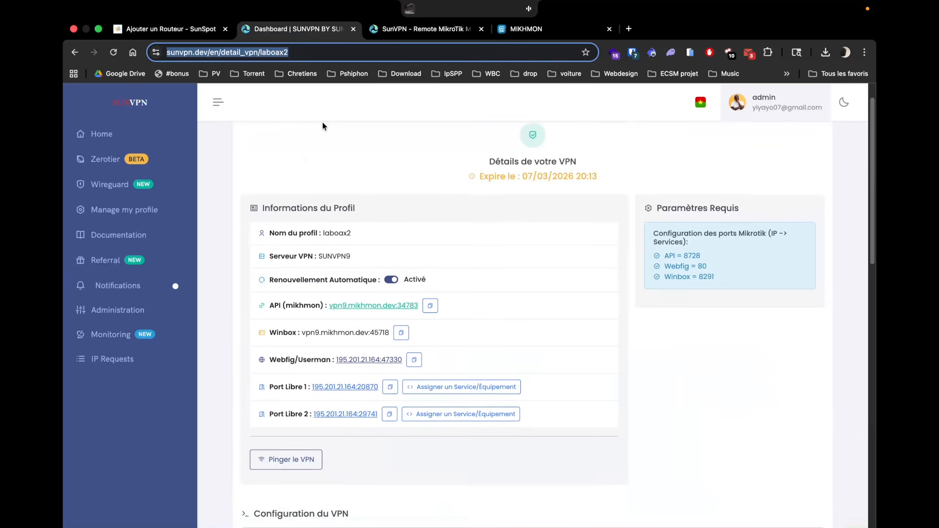
scroll(322, 126, down, 3)
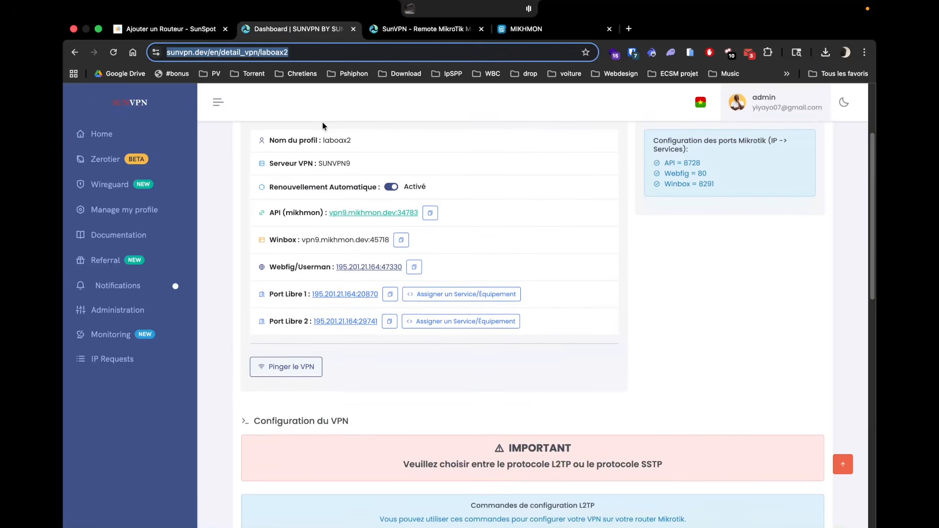
scroll(322, 126, up, 1)
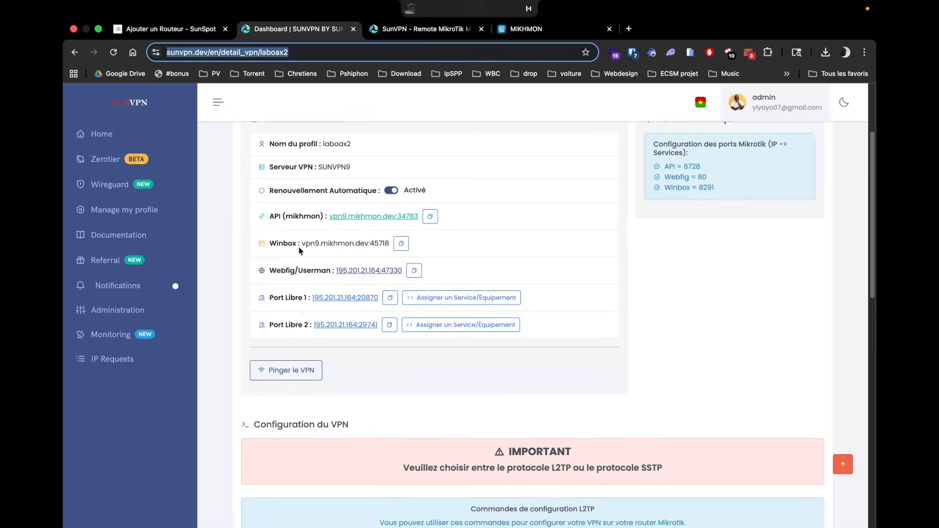
scroll(299, 251, down, 9)
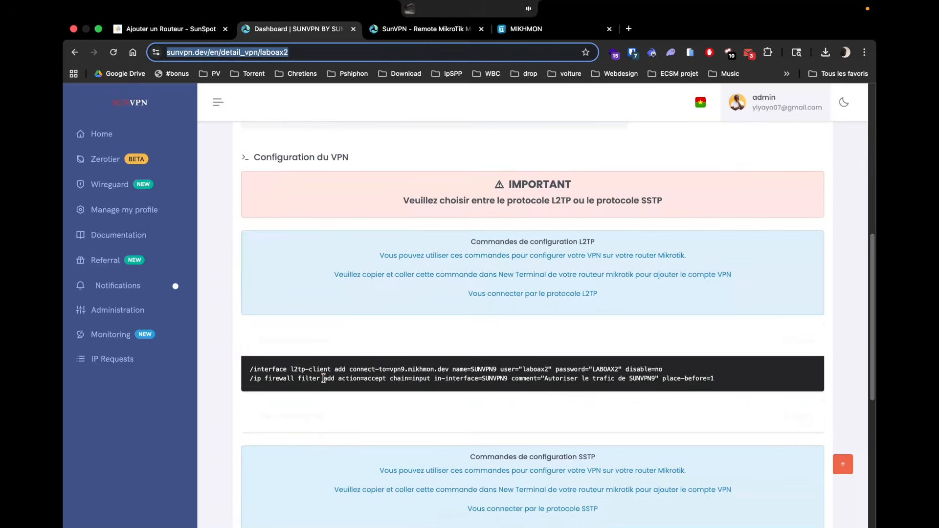
click(324, 378)
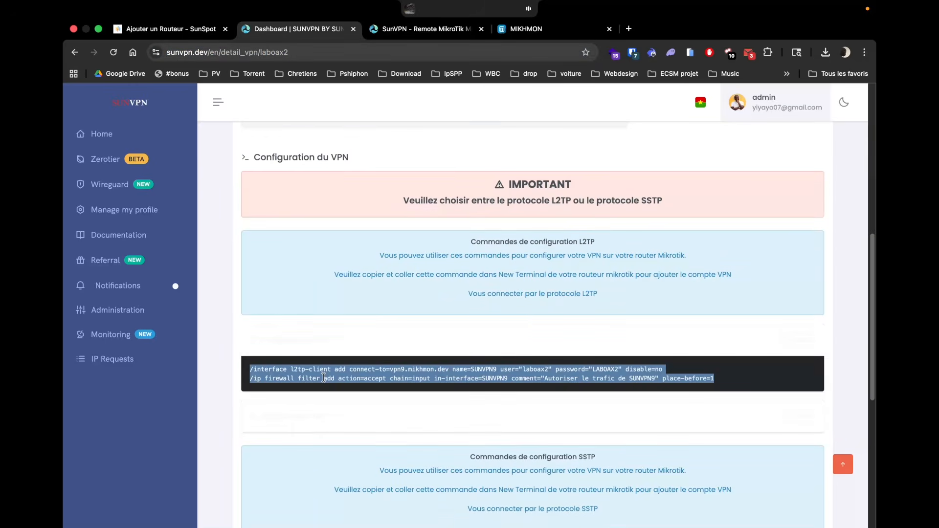
key(ctrl+Left)
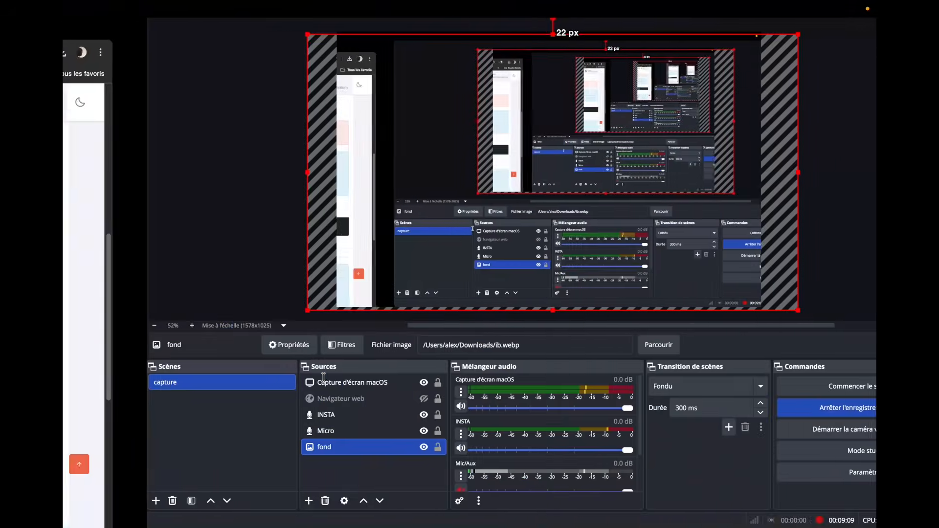
Paste and run the L2TP commands in a new WinBox terminal on the router.
key(ctrl+Right)
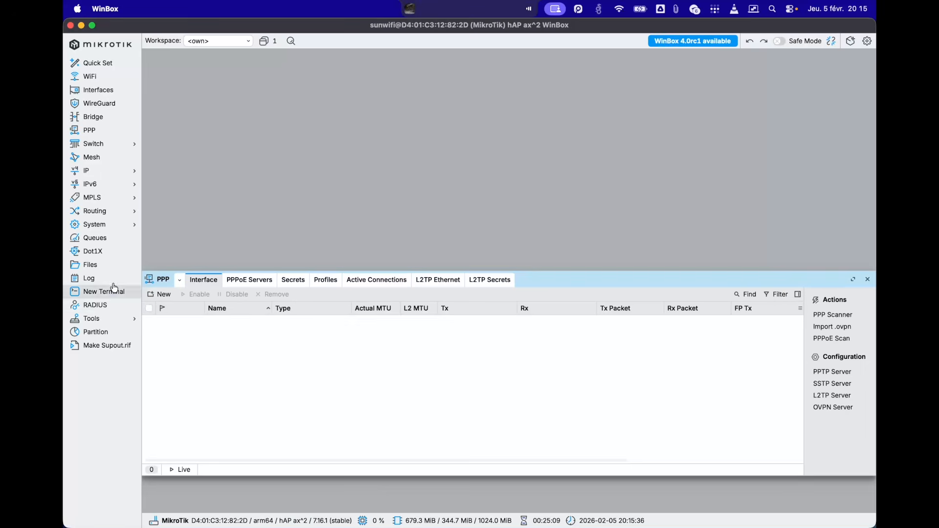
click(98, 291)
key(Return)
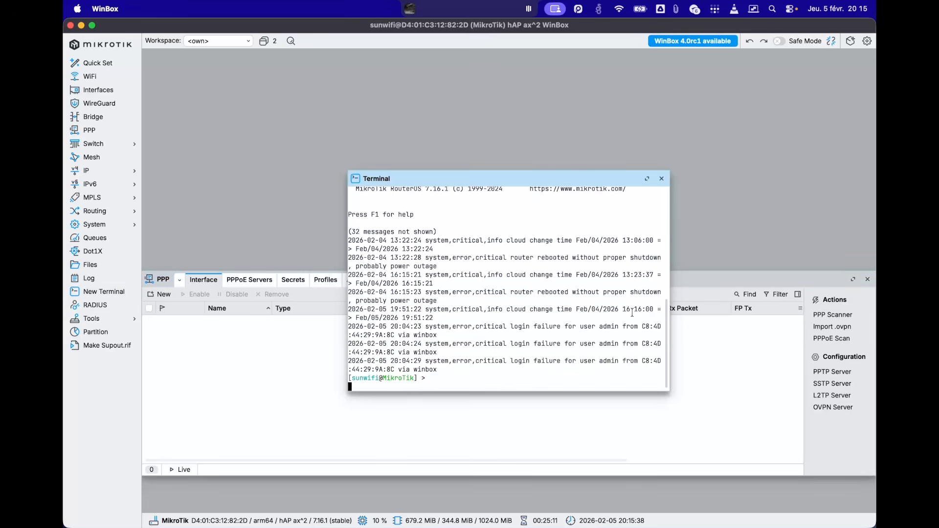
text(/ip firewall filter add action=accept chain=input in-interface=SUNVPN9 comment="Autoriser le trafic de SUNVPN9" place-before=1)
key(Return)
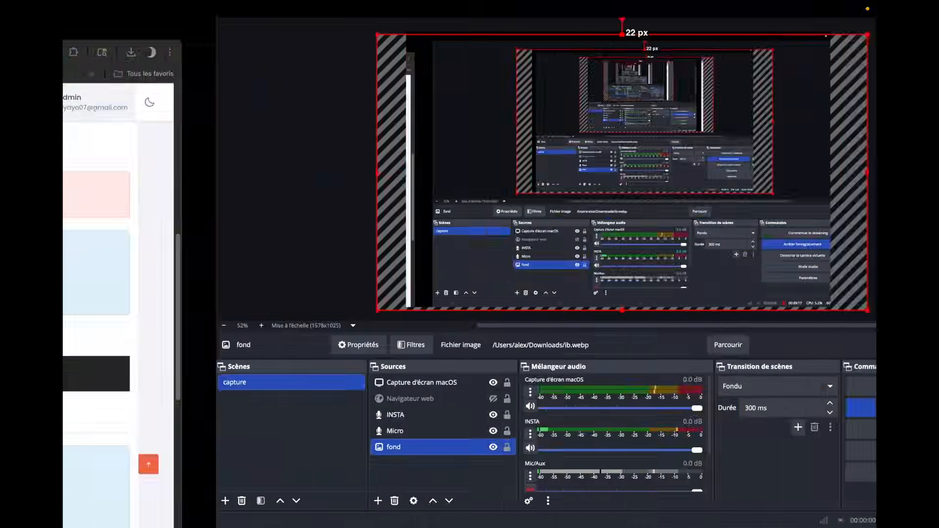
scroll(677, 252, up, 10)
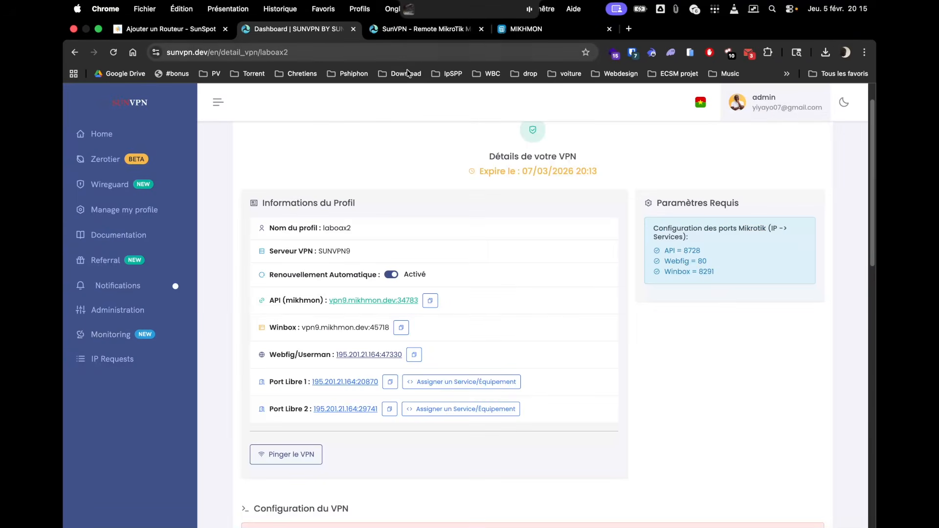
Copy the laboax2 API address vpn9.mikhmon.dev:34783 and return to the SunSpot add-router form.
click(166, 29)
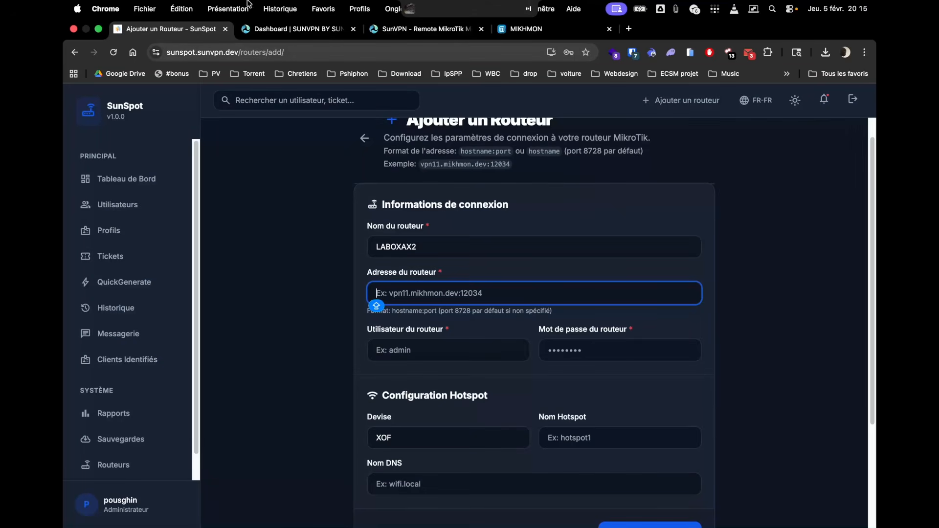
click(286, 31)
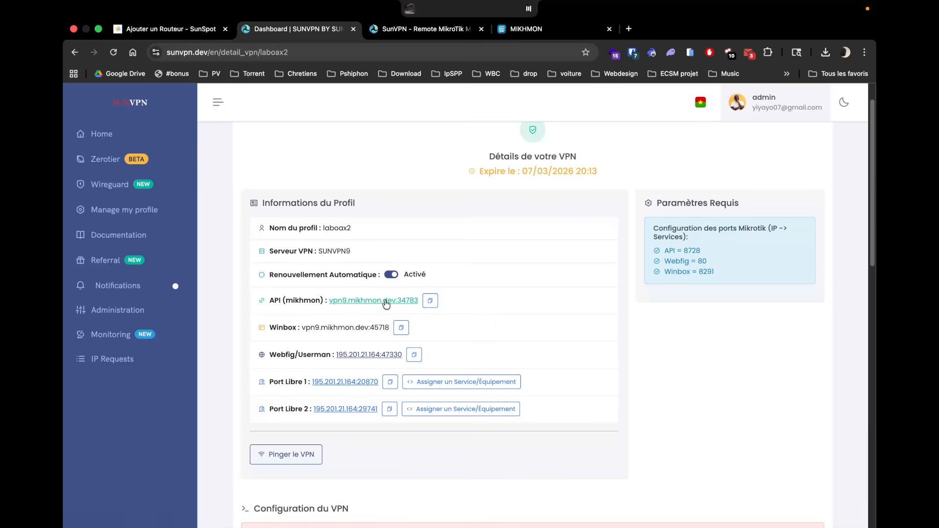
click(528, 32)
click(313, 241)
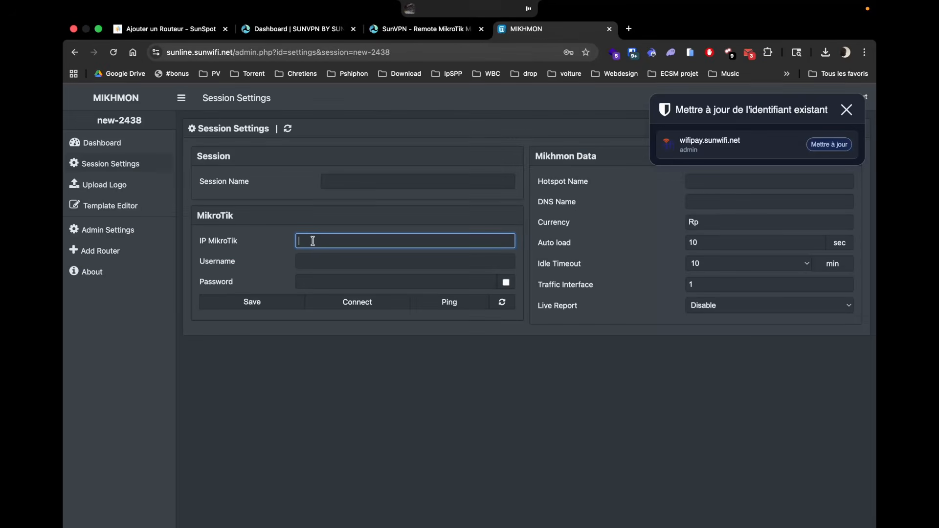
click(194, 32)
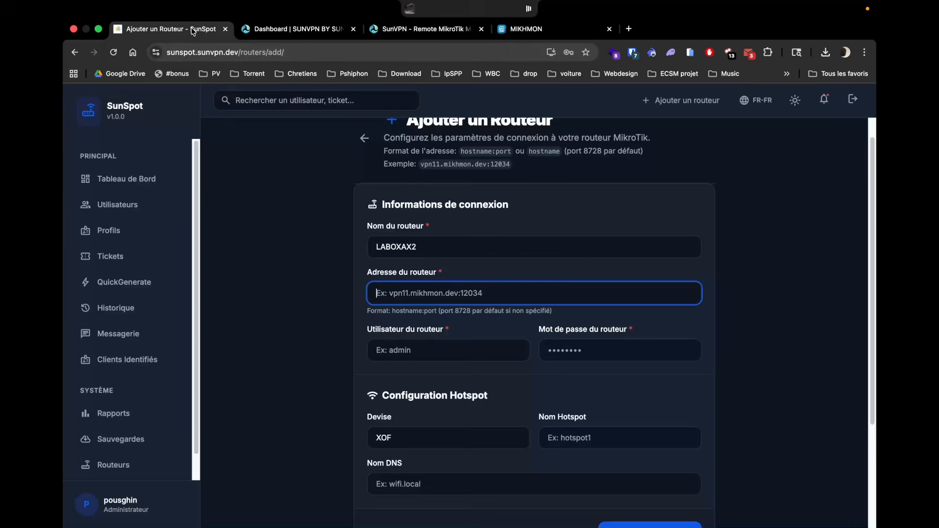
click(318, 30)
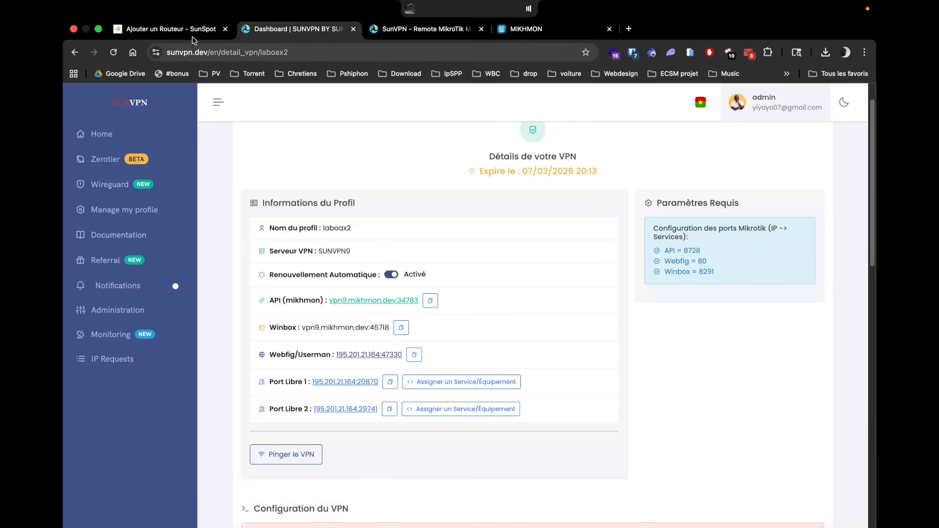
click(182, 5)
click(128, 37)
click(139, 29)
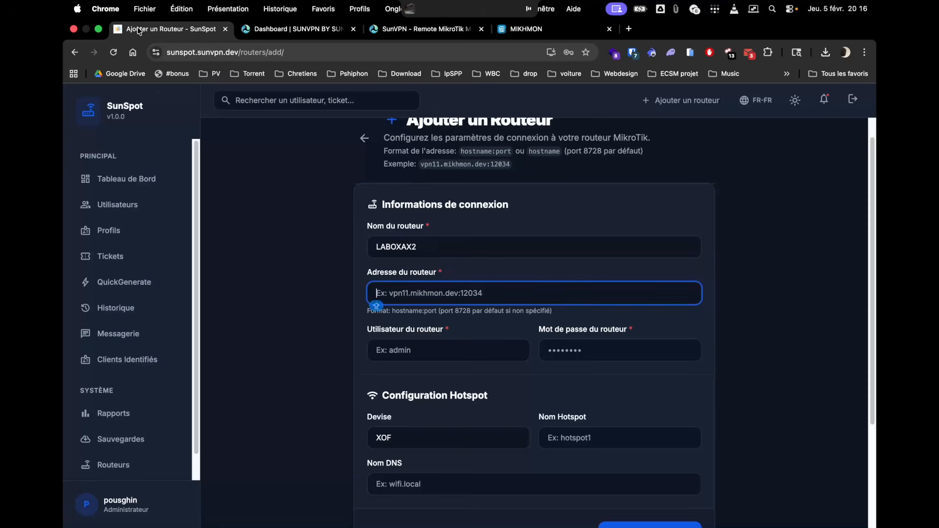
Enter router address vpn9.mikhmon.dev:34783 and fill in the saved router login from autofill.
text(vpn9.mikhmon.dev:34783)
click(439, 351)
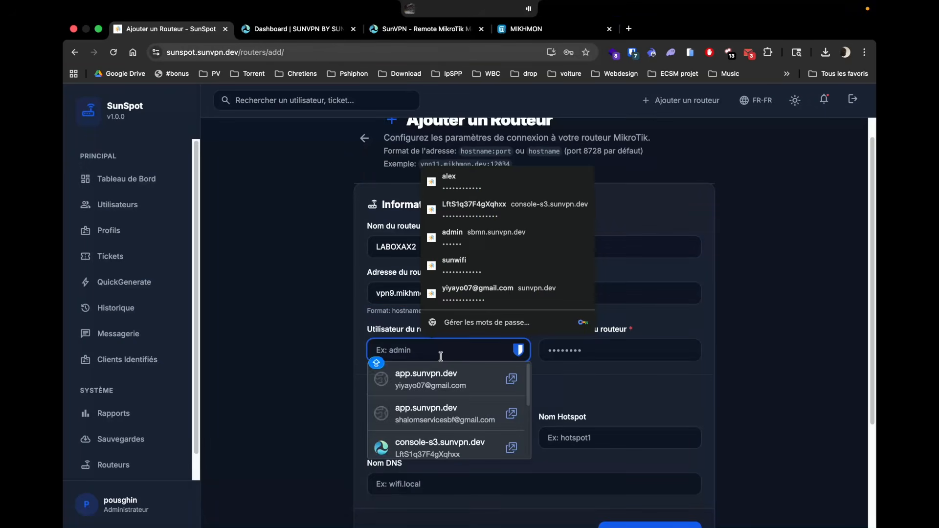
text(SU)
key(BackSpace)
key(BackSpace)
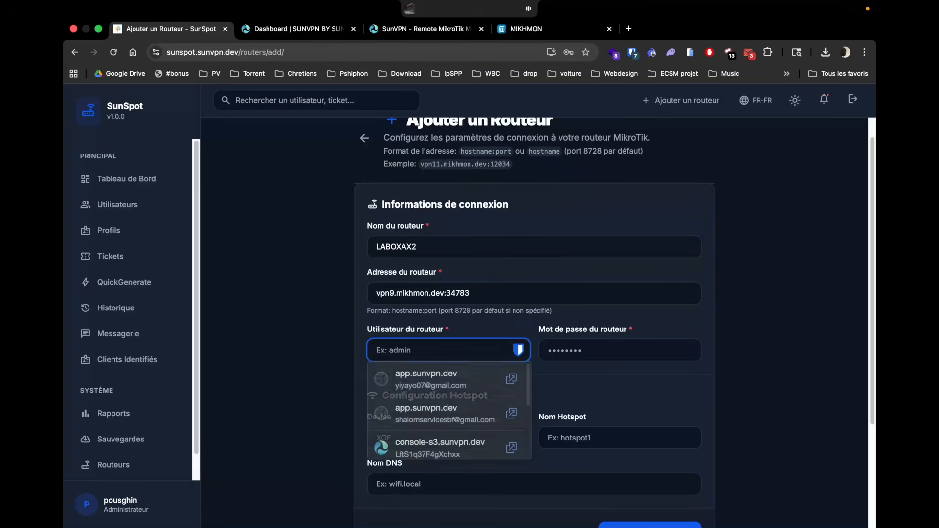
text(S)
click(452, 382)
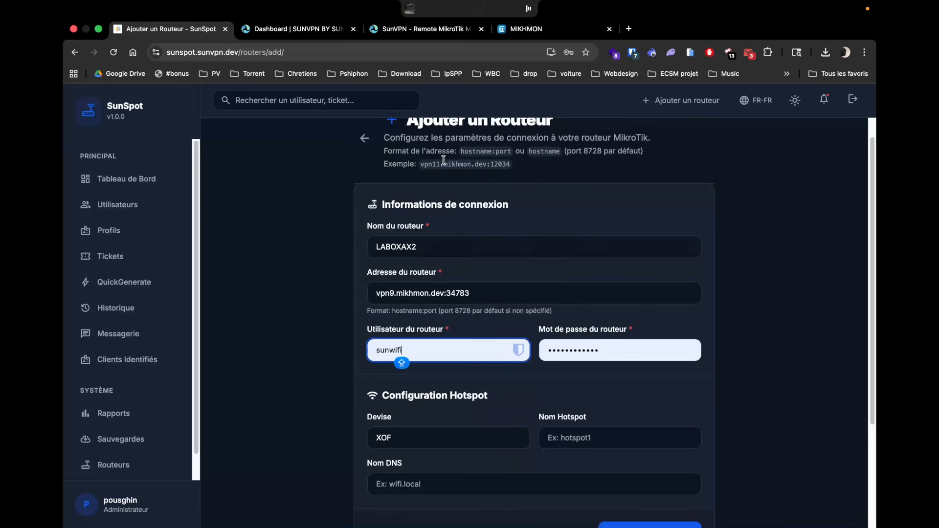
scroll(409, 430, down, 1)
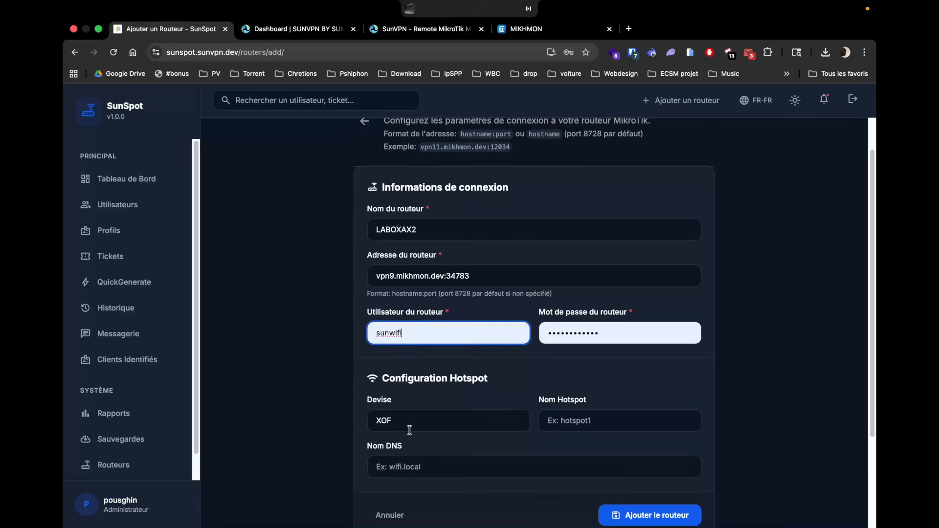
scroll(410, 430, down, 1)
click(544, 30)
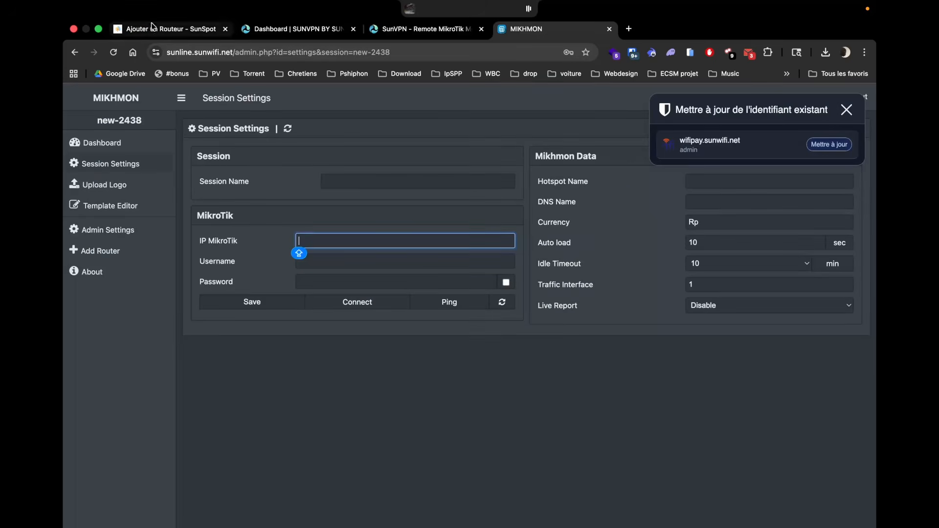
click(309, 31)
click(181, 32)
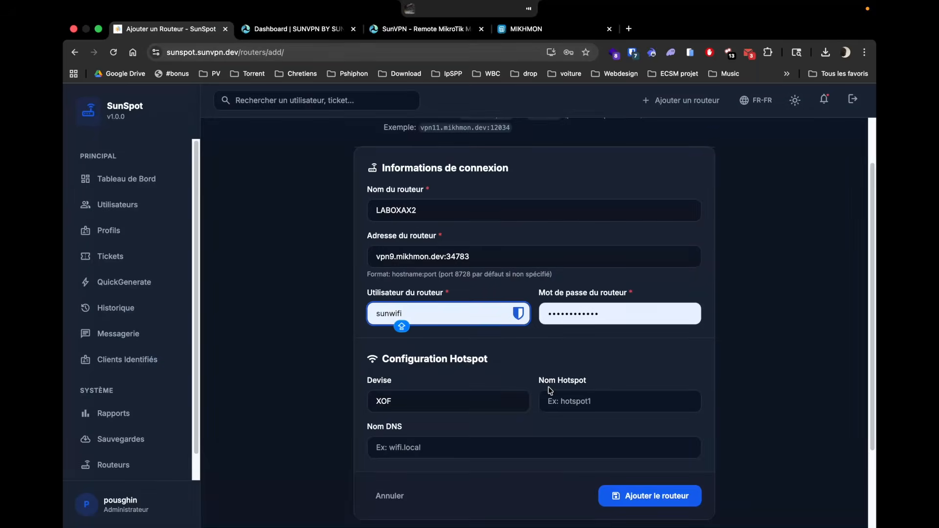
Set hotspot name LABOXAX2 and DNS name WIFI.BF, then add the router.
click(600, 408)
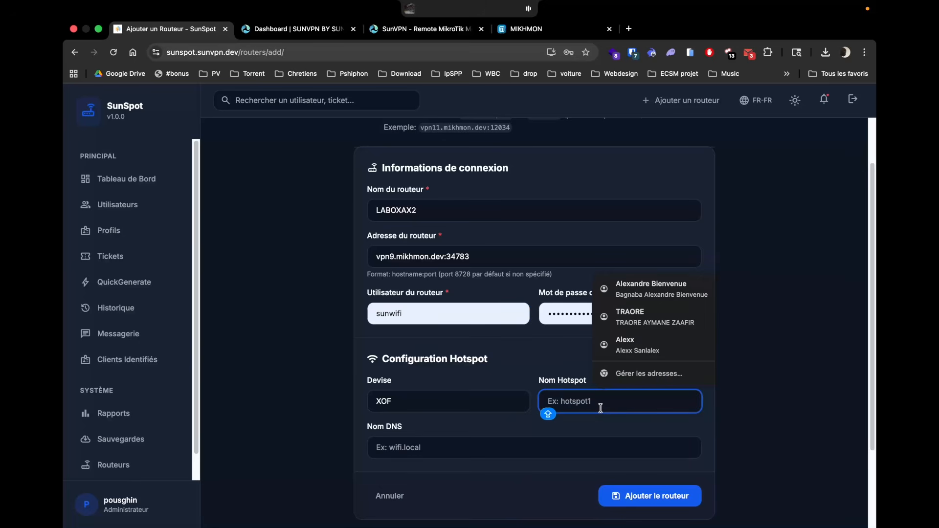
text(LABOXAX2)
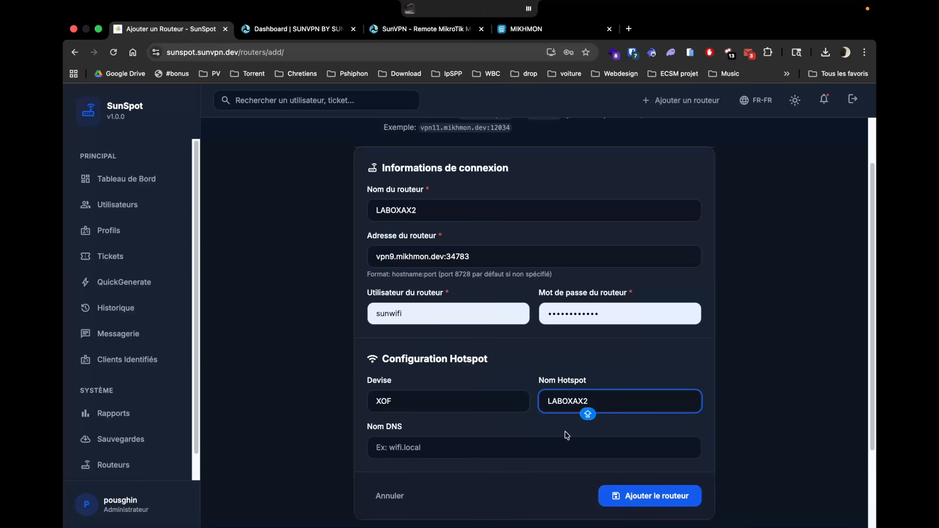
click(538, 454)
text(WIFI)
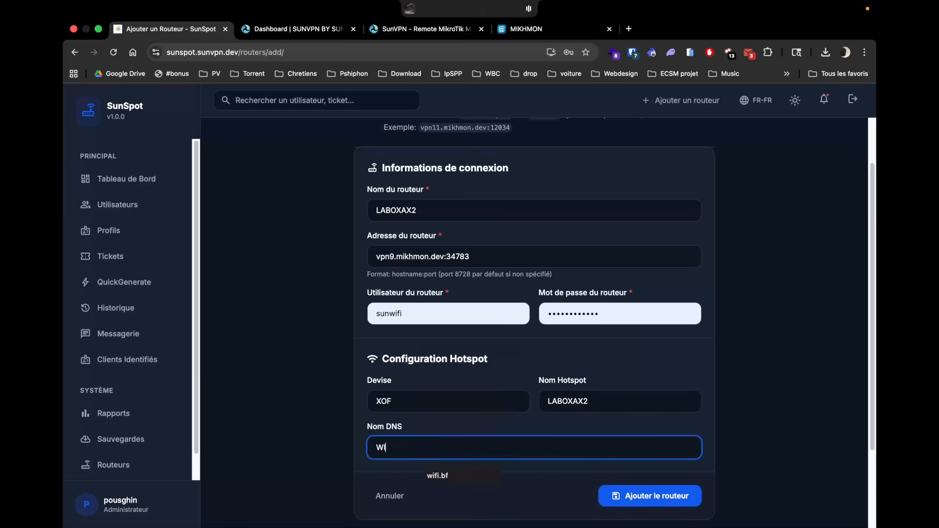
text(.BF)
click(683, 499)
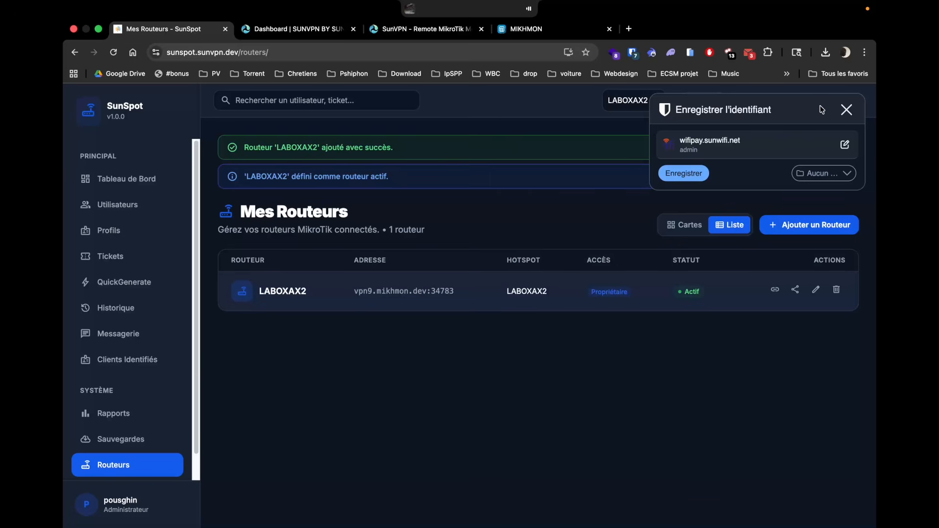
Dismiss the save-login prompt, run a successful LABOXAX2 connection test, and open Tableau de Bord.
click(846, 110)
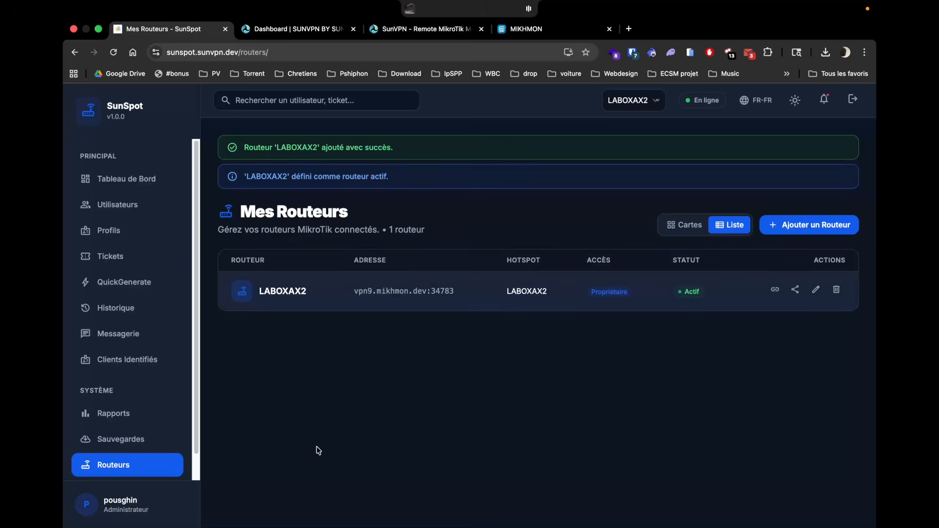
click(776, 291)
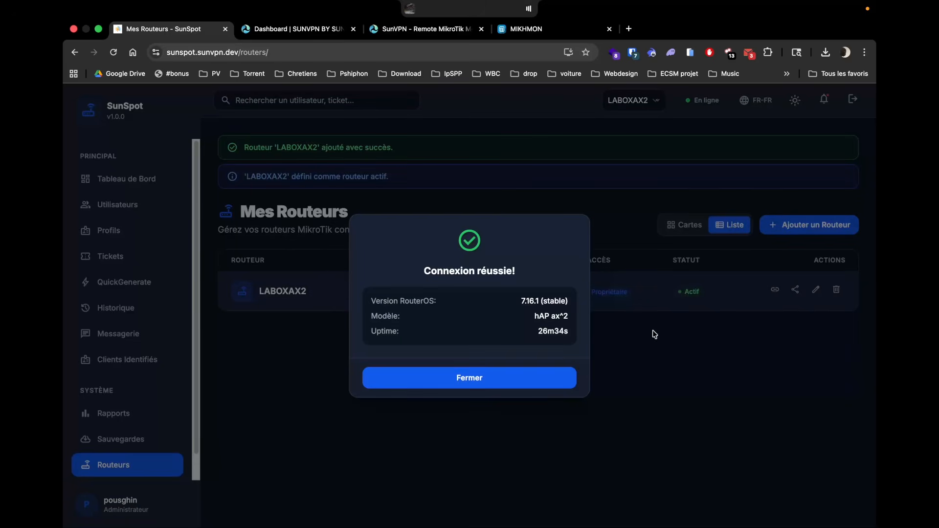
click(541, 386)
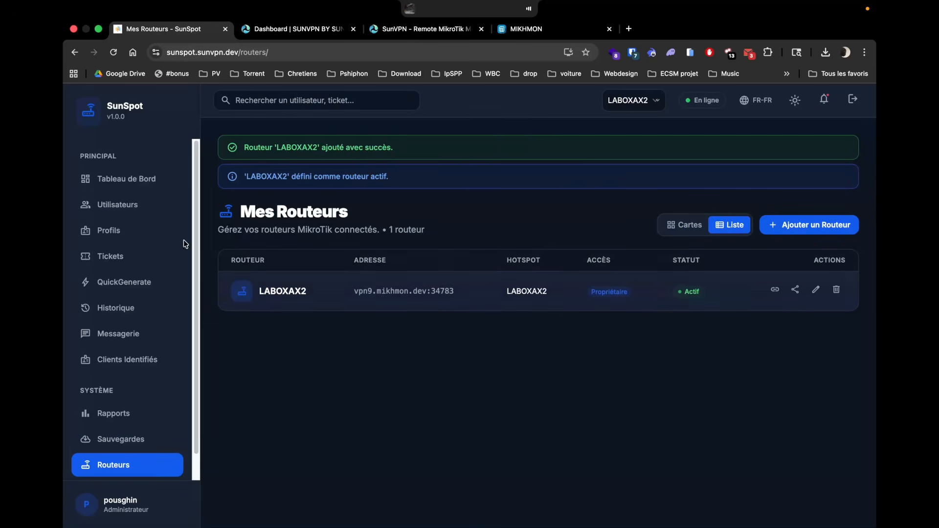
click(105, 177)
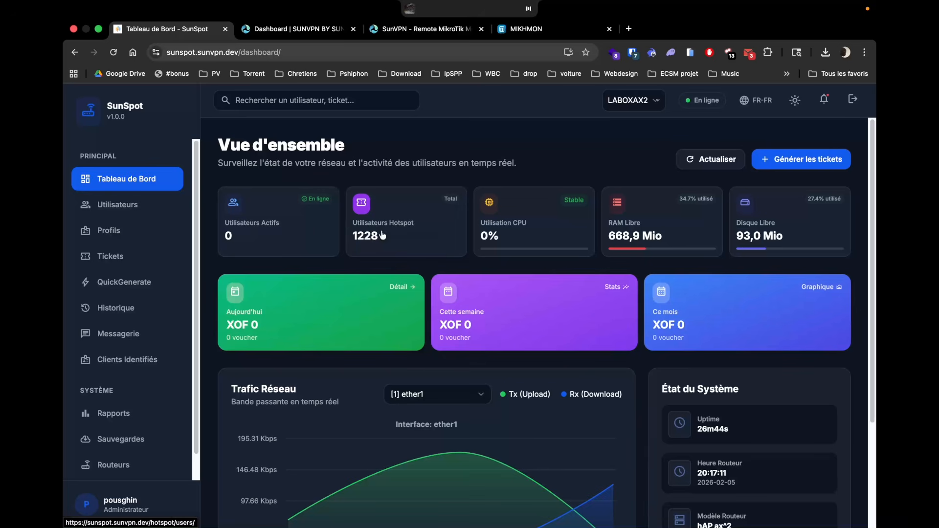
click(116, 232)
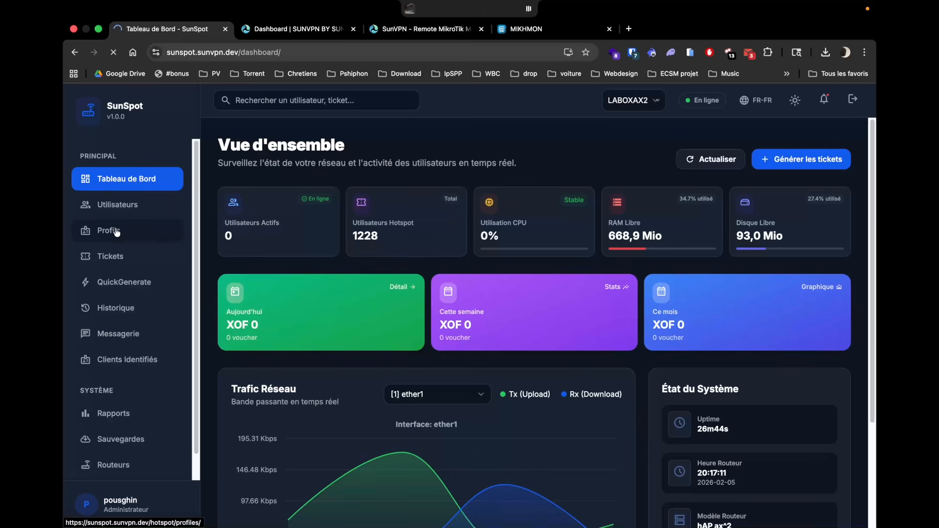
scroll(529, 337, down, 1)
scroll(528, 337, up, 1)
scroll(529, 338, down, 1)
scroll(528, 337, down, 1)
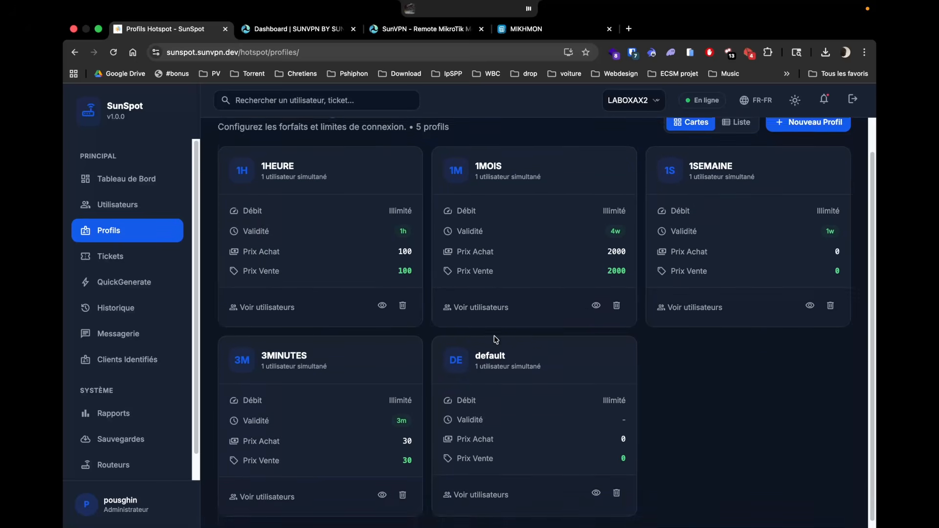
scroll(495, 339, up, 1)
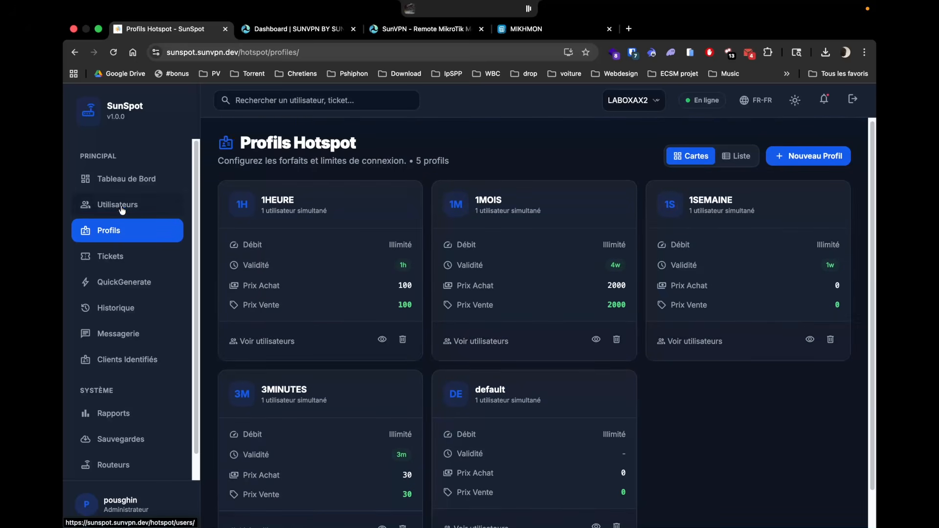
click(130, 185)
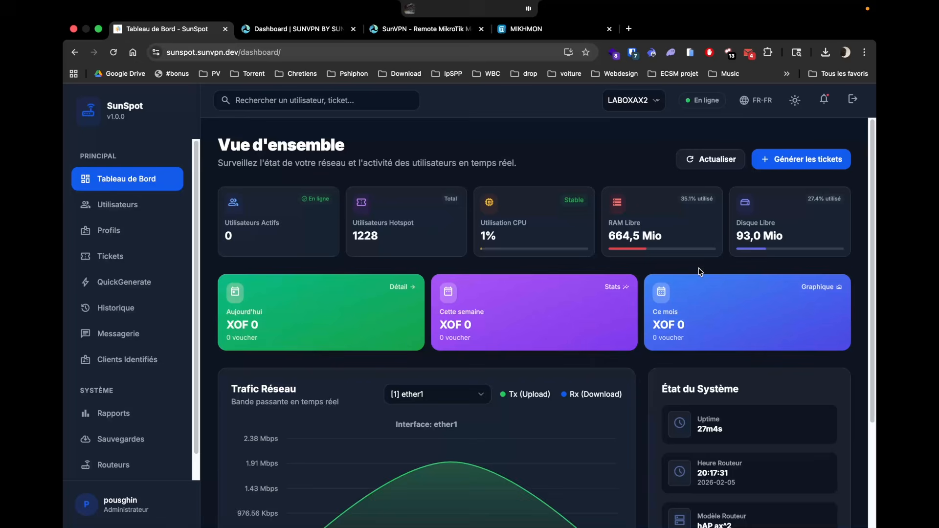
Switch the Trafic Réseau chart through HOTSPOT and wifi1 to the [4] ether4 interface.
scroll(698, 268, down, 1)
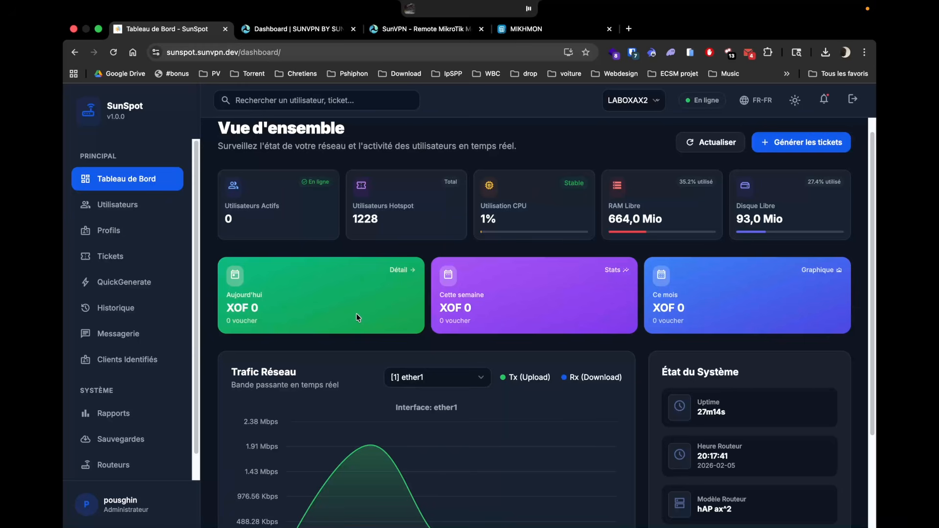
scroll(356, 314, down, 5)
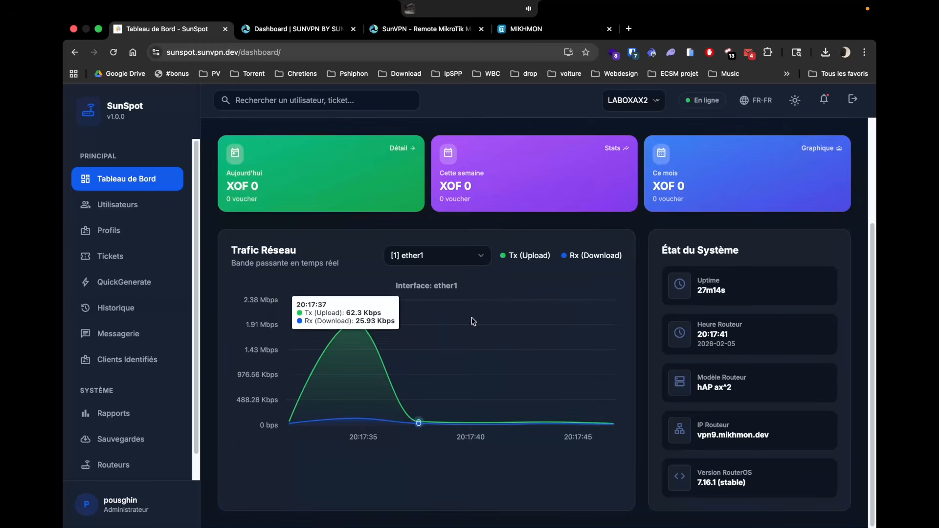
click(425, 256)
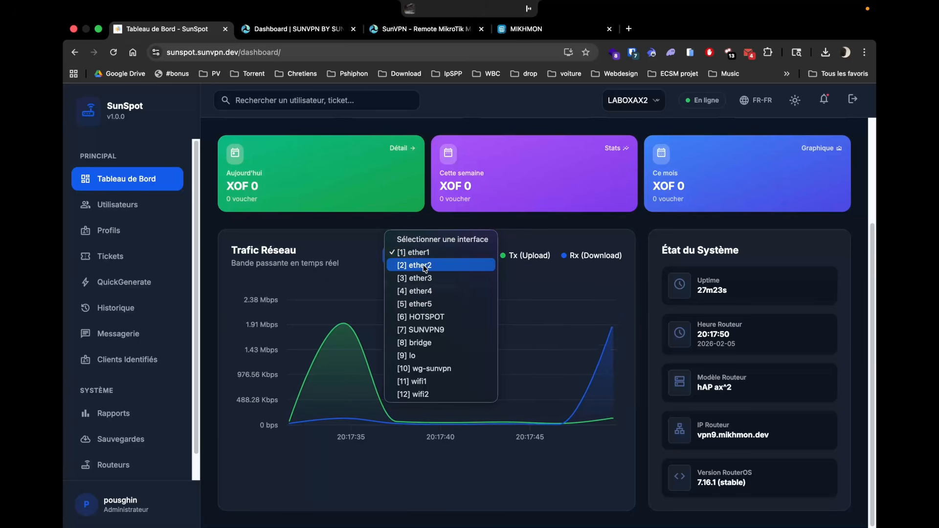
click(409, 318)
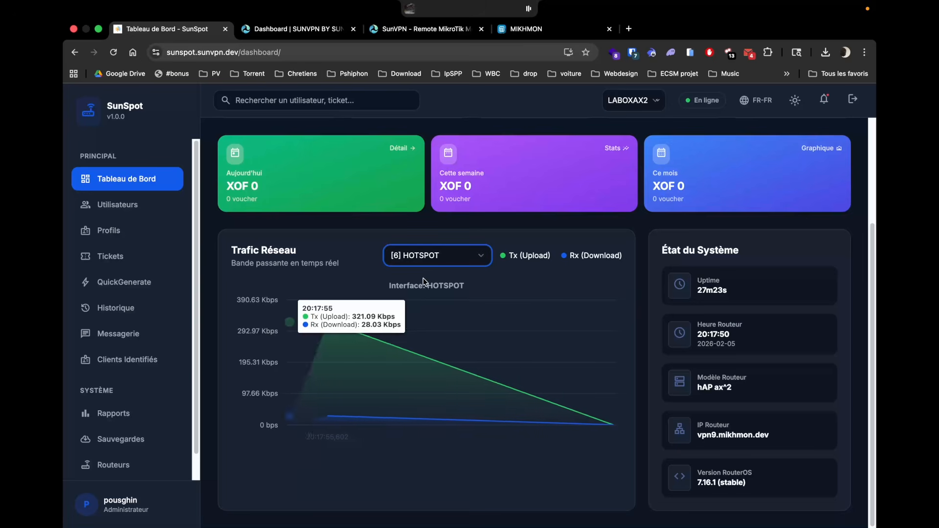
click(434, 254)
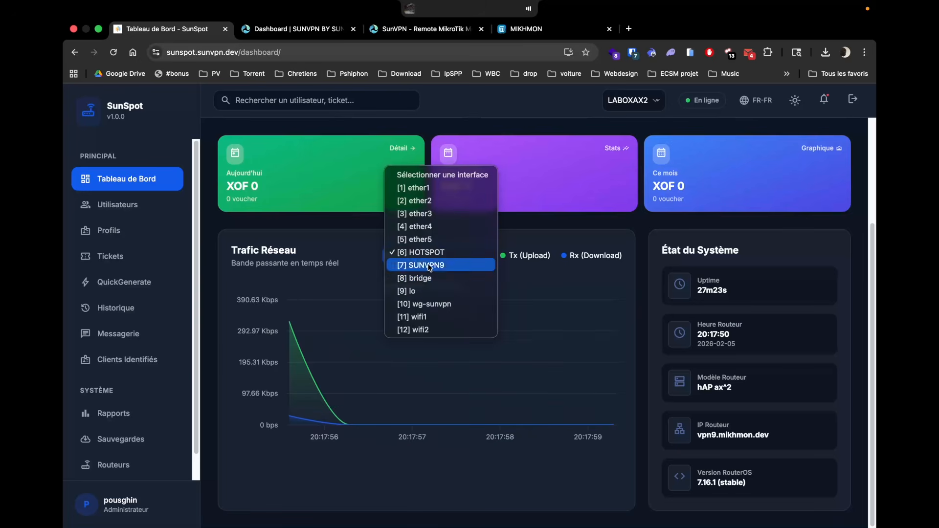
click(442, 318)
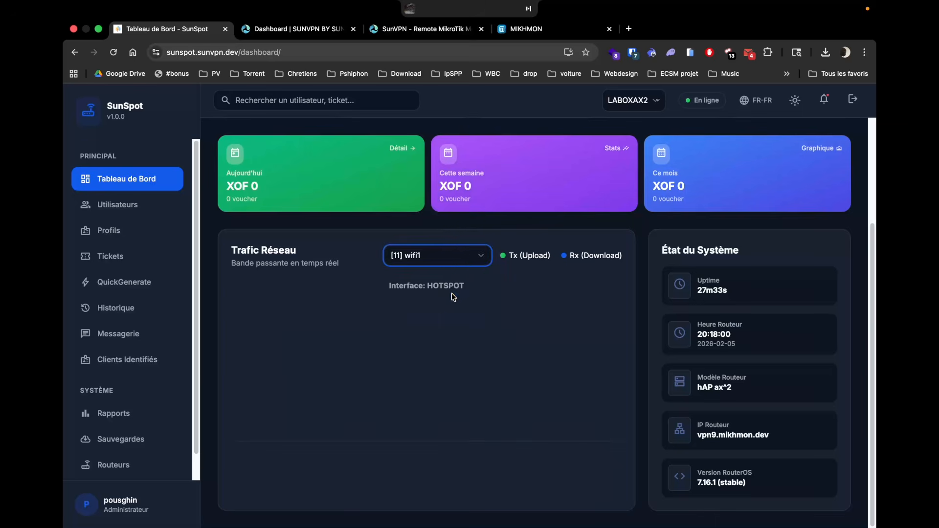
click(437, 256)
click(426, 162)
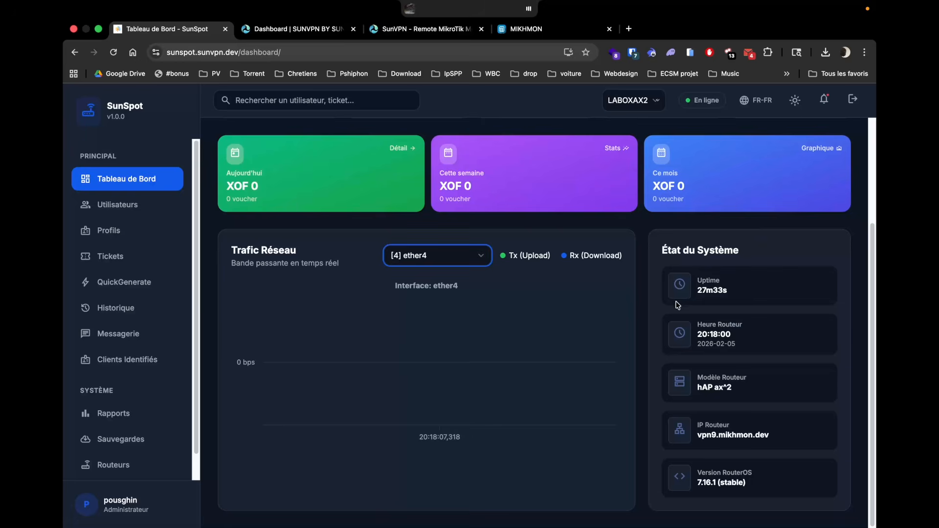
Inspect the router's uptime, clock time and IP address under État du Système.
drag(697, 288, 774, 295)
drag(697, 335, 757, 340)
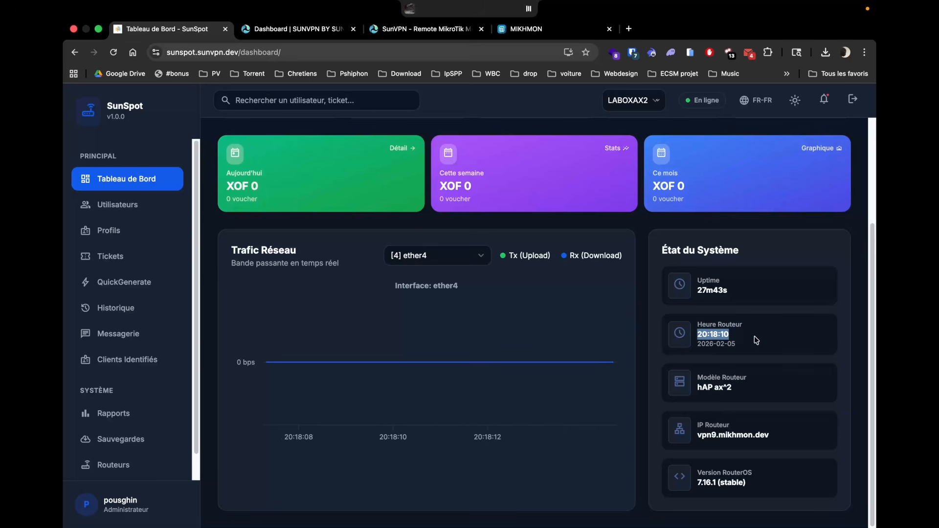
drag(726, 435, 760, 438)
drag(702, 437, 814, 438)
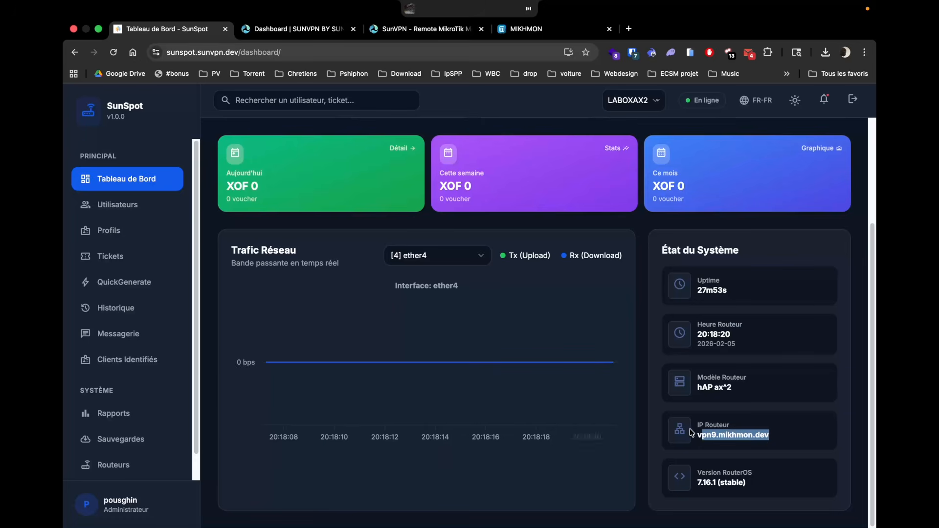
click(703, 494)
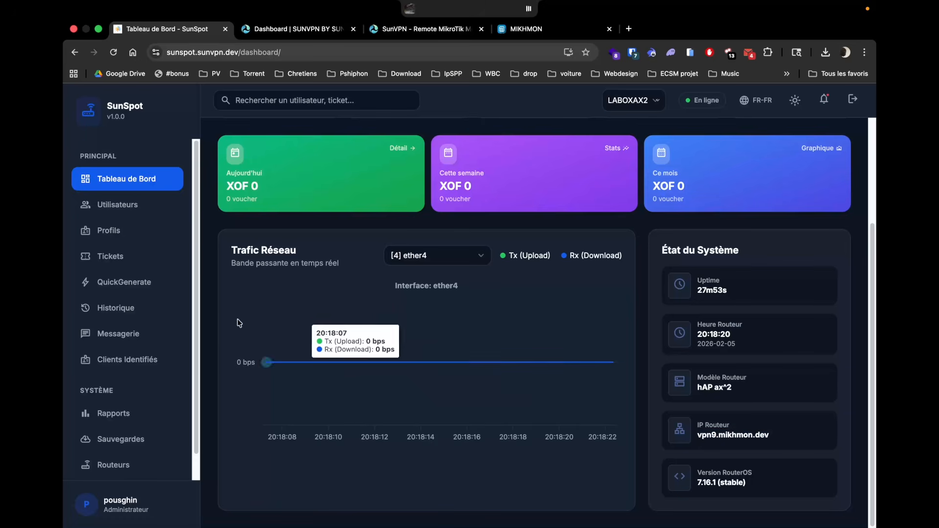
click(123, 207)
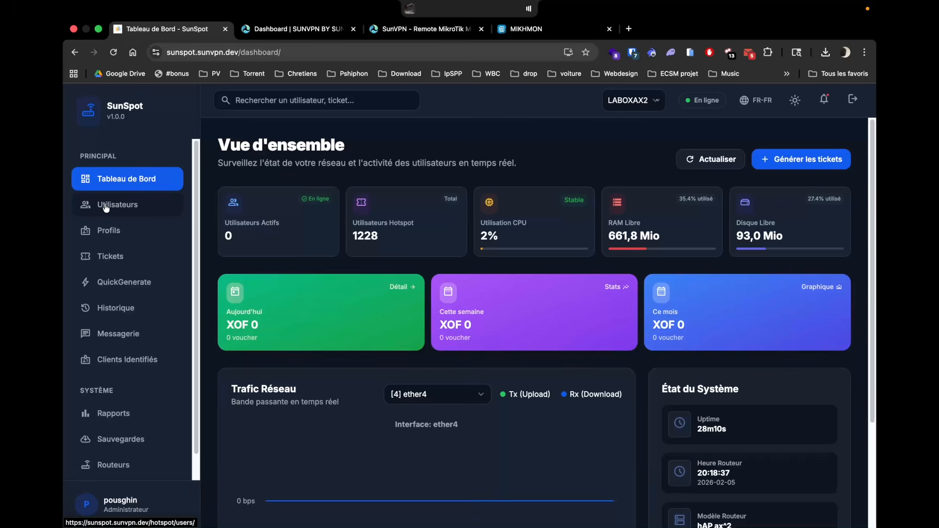
Go from Utilisateurs to Profils and start a Nouveau Profil.
click(103, 208)
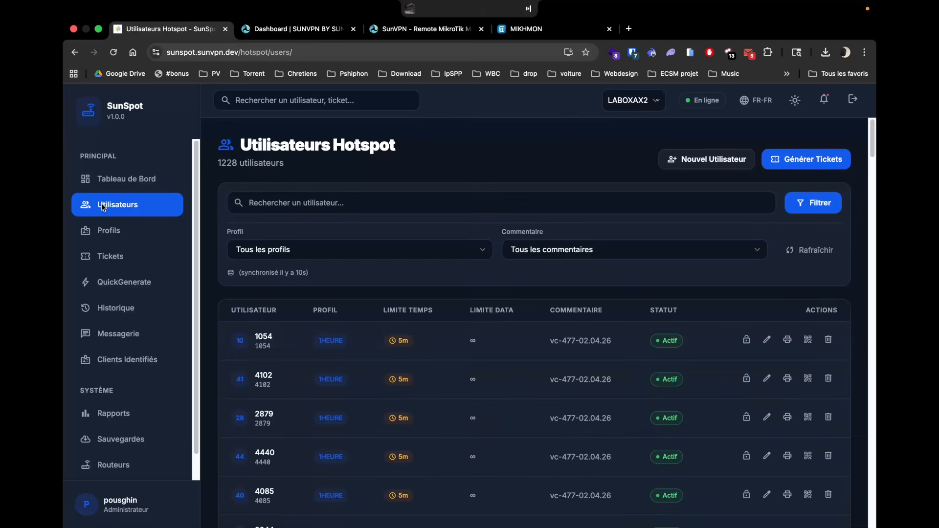
scroll(446, 355, down, 10)
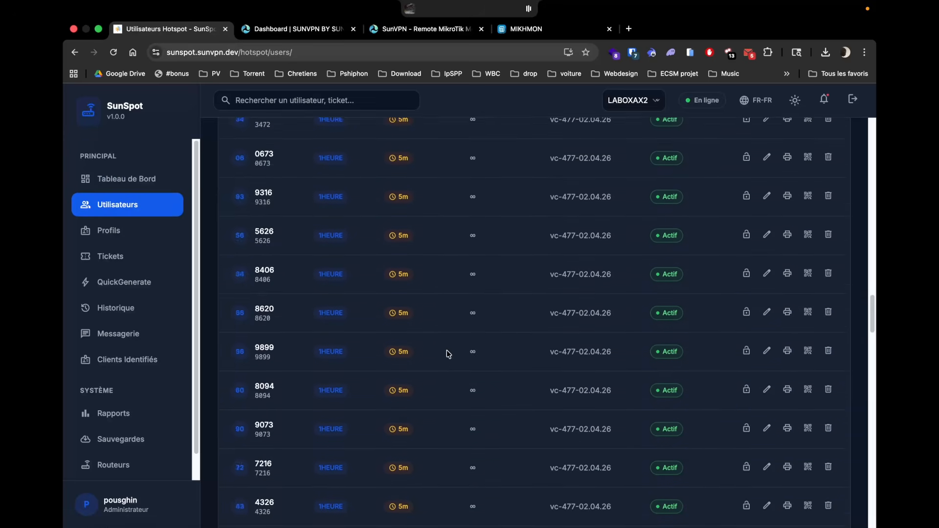
scroll(447, 355, up, 10)
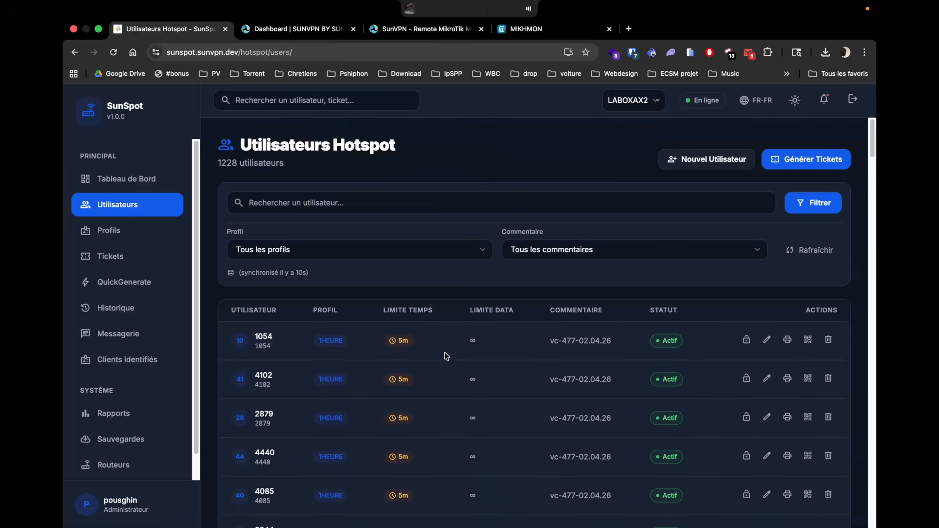
click(96, 233)
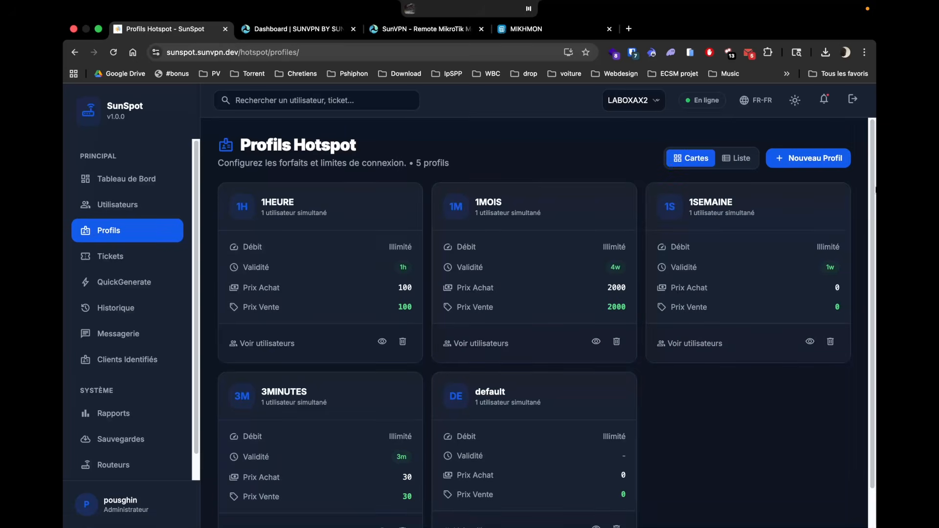
click(826, 168)
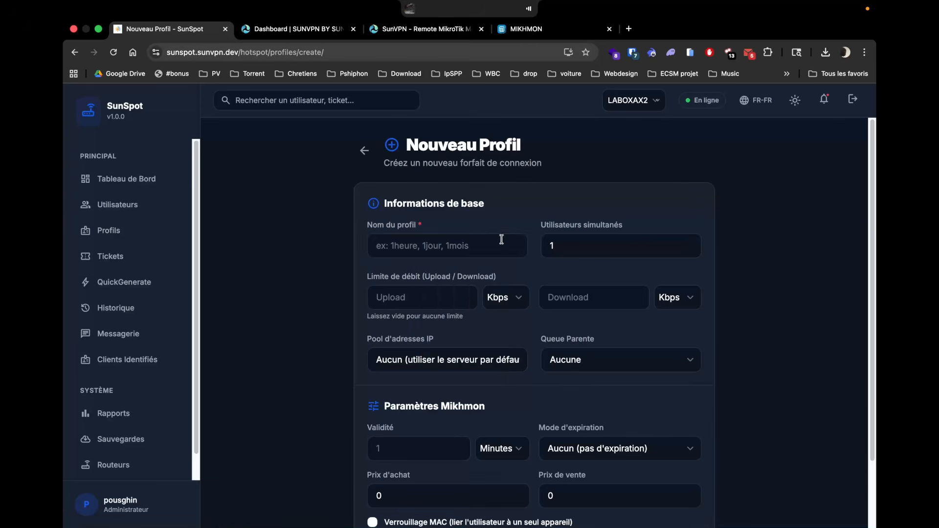
Fill in profile 3JOURS with no parent queue, 3 Jours validity and Supprimer + Enregistrer expiration.
click(469, 247)
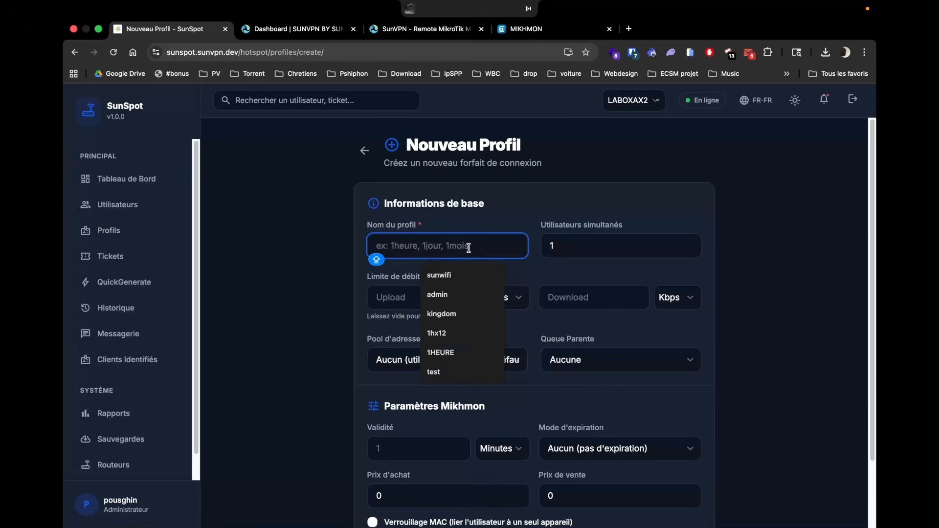
text(3JOURS)
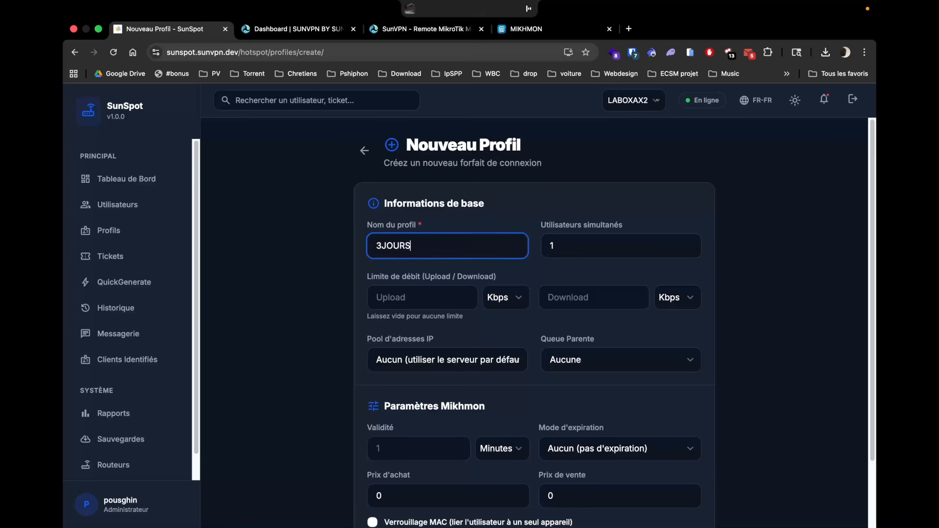
click(435, 300)
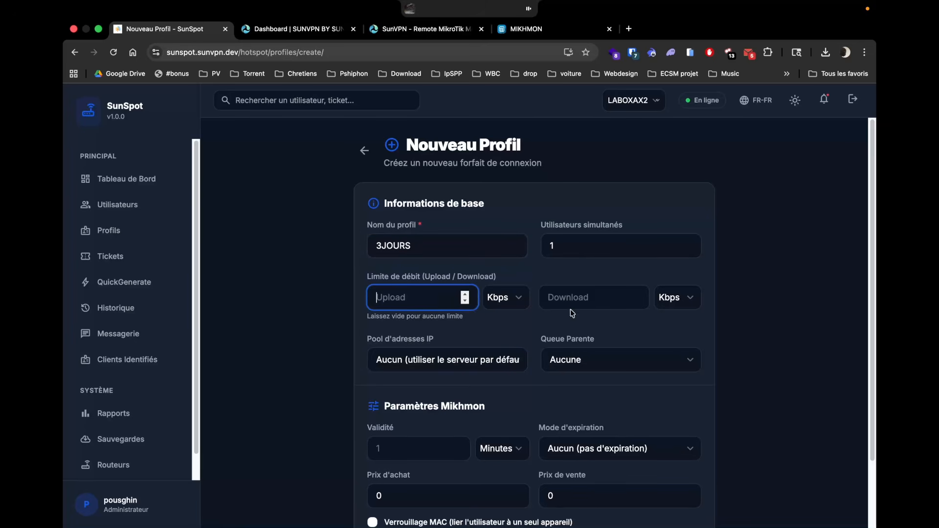
click(601, 302)
click(586, 351)
click(437, 362)
scroll(446, 372, down, 3)
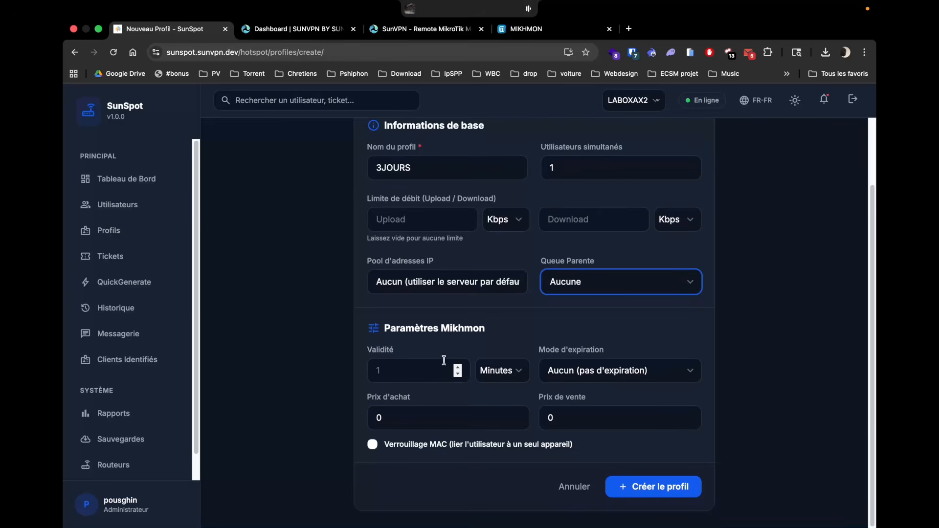
click(413, 371)
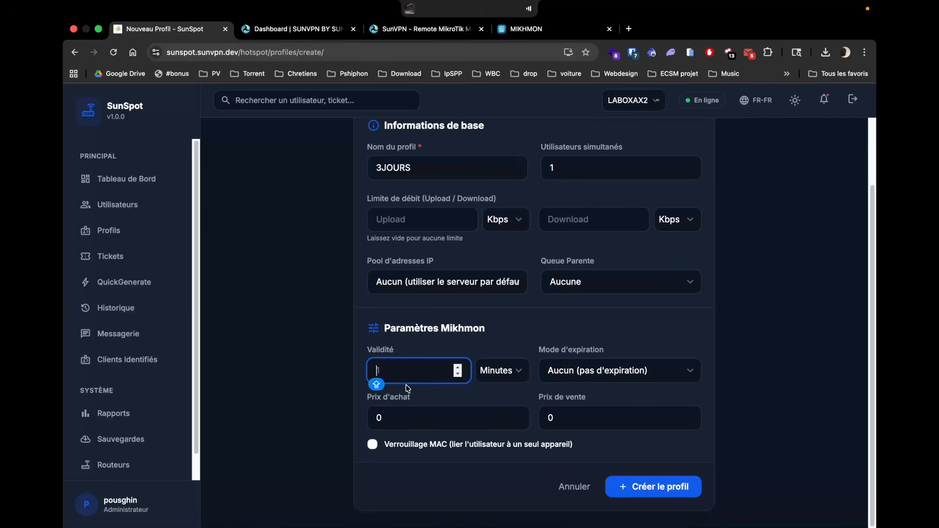
text(3)
click(500, 371)
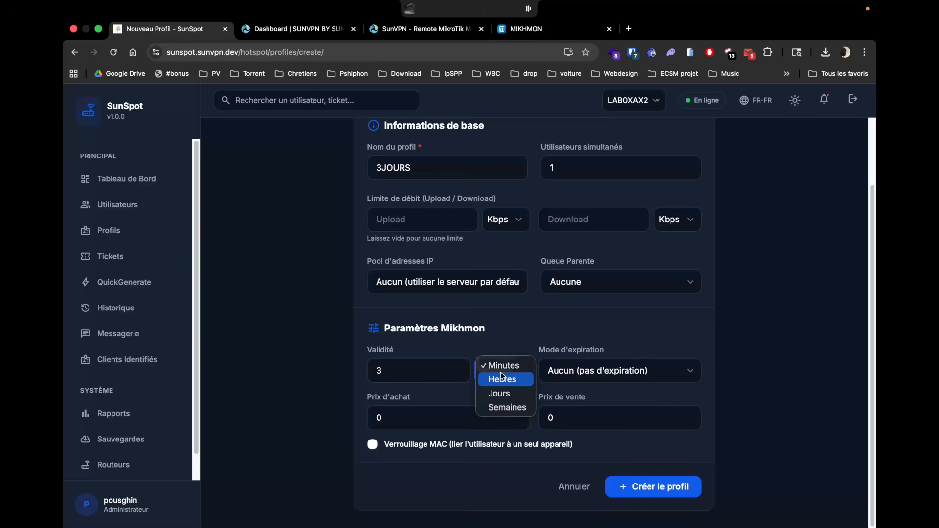
click(501, 392)
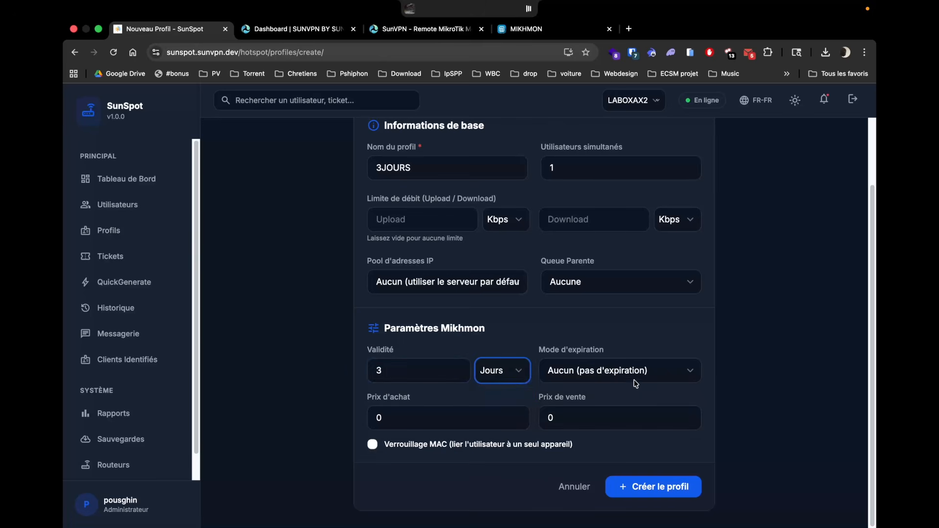
click(635, 377)
click(582, 408)
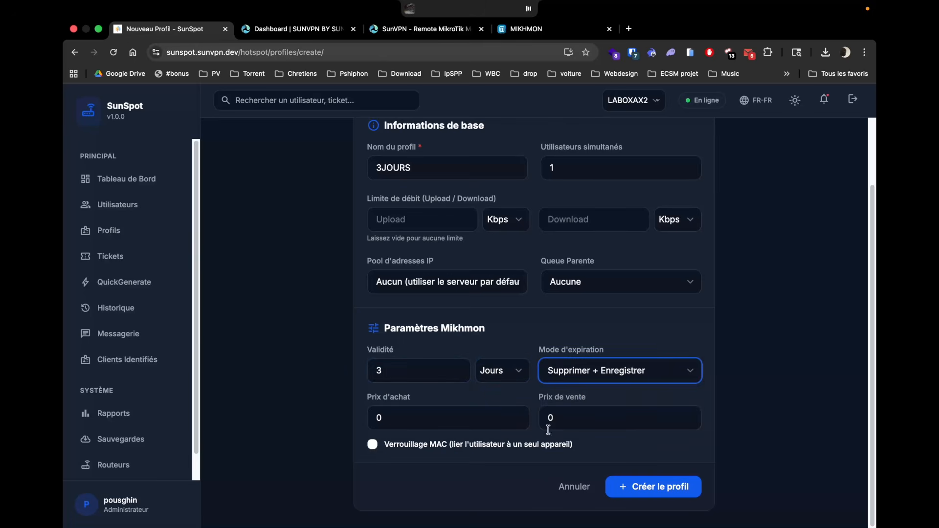
Create the 3JOURS profile and view the profiles as a Liste table.
click(658, 486)
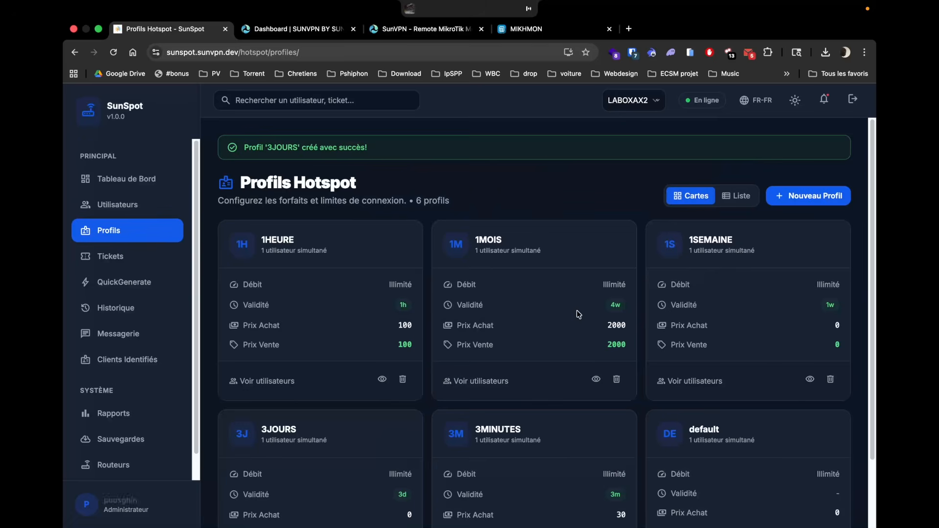
scroll(298, 291, down, 2)
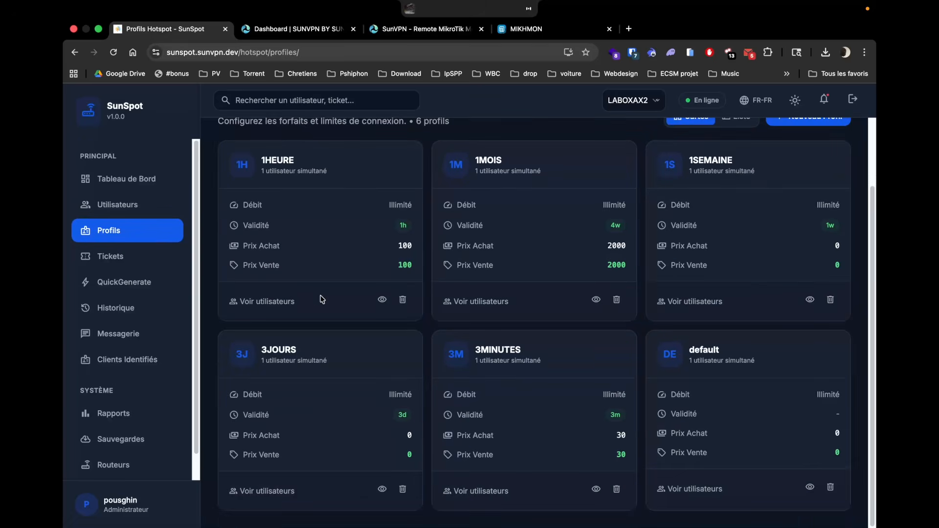
scroll(601, 247, up, 2)
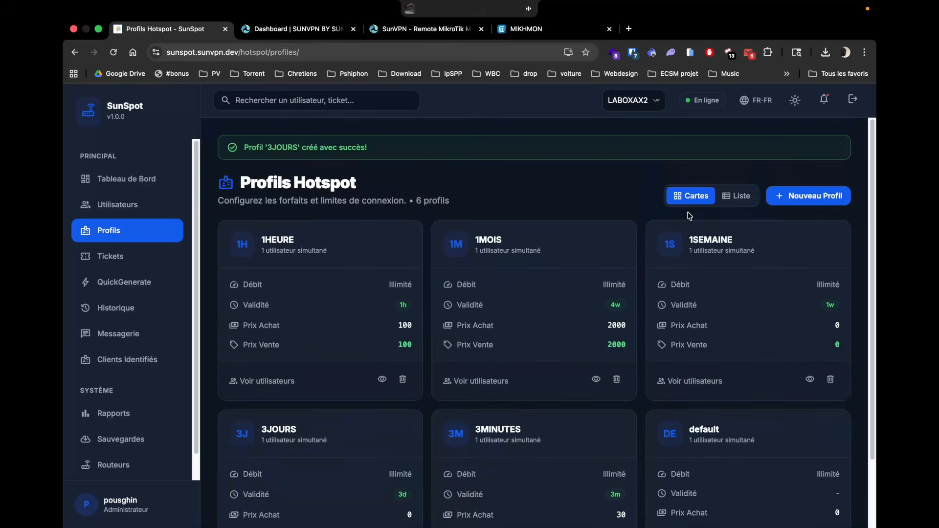
click(737, 196)
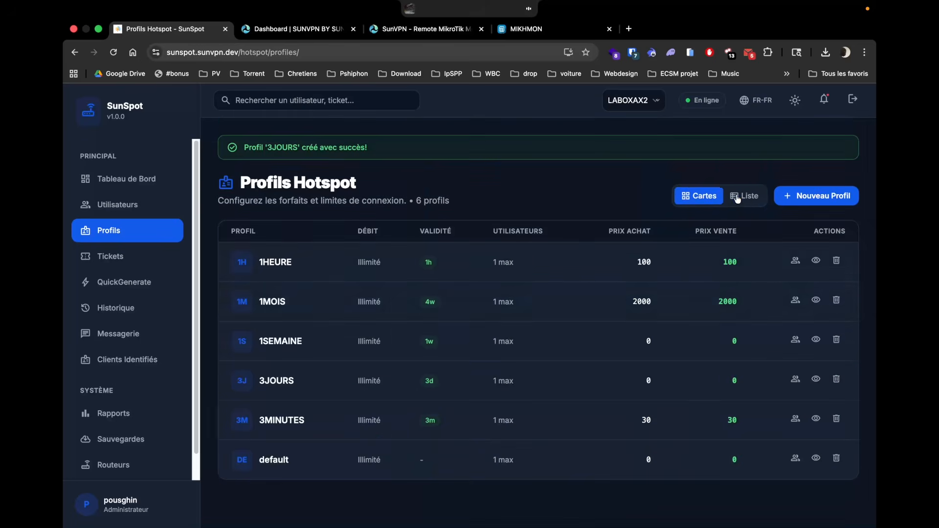
click(119, 258)
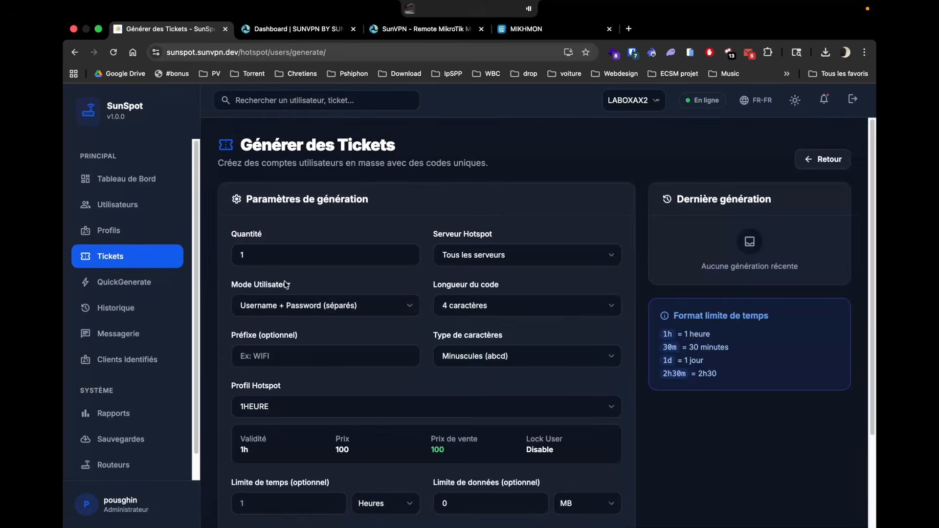
Set the ticket quantity to 100 on all hotspot servers.
scroll(286, 285, down, 3)
scroll(287, 285, up, 3)
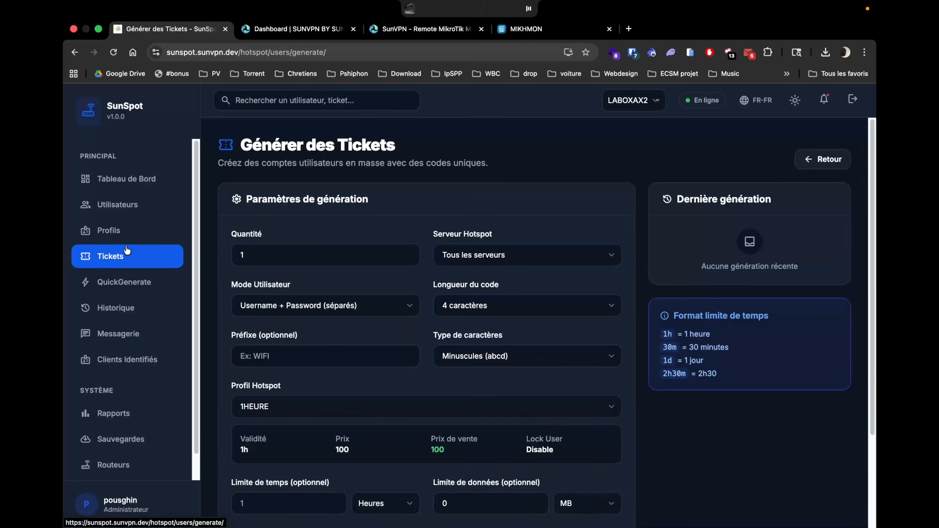
scroll(399, 309, down, 3)
scroll(400, 310, up, 3)
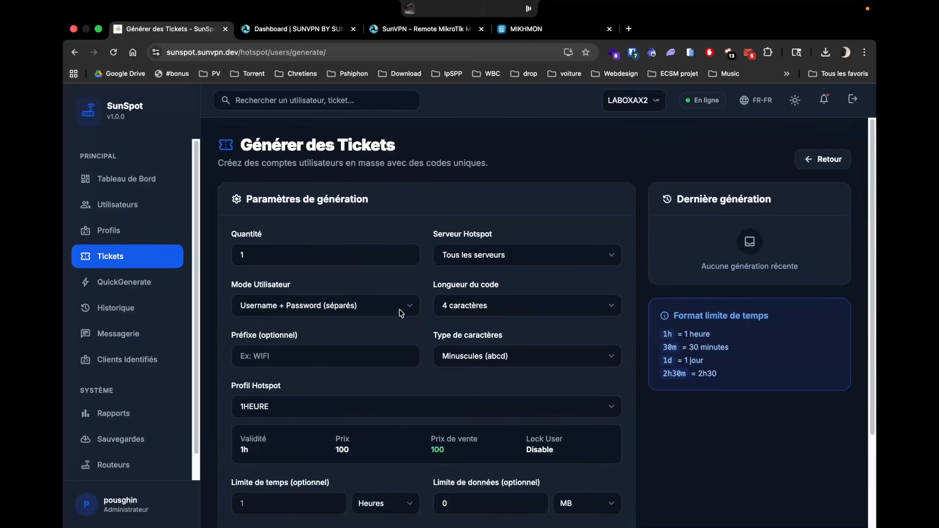
click(303, 248)
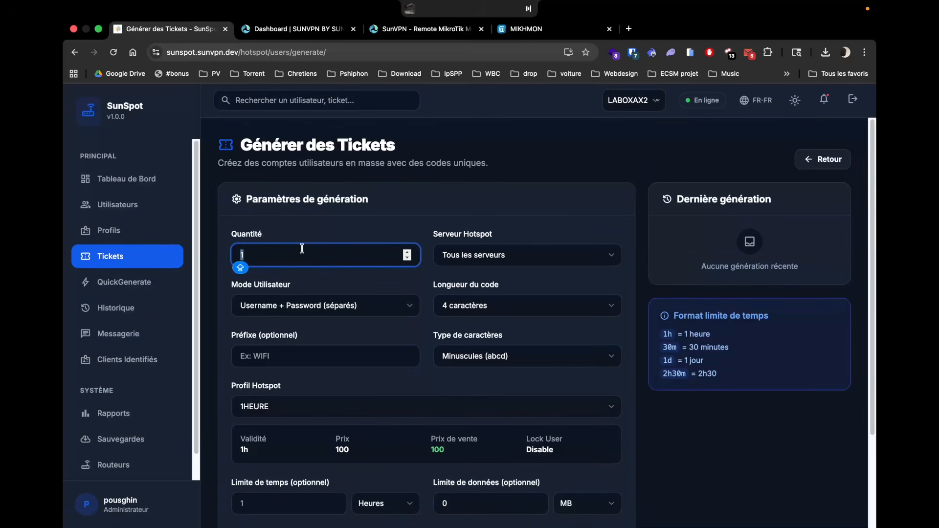
double_click(290, 259)
text(100)
click(516, 257)
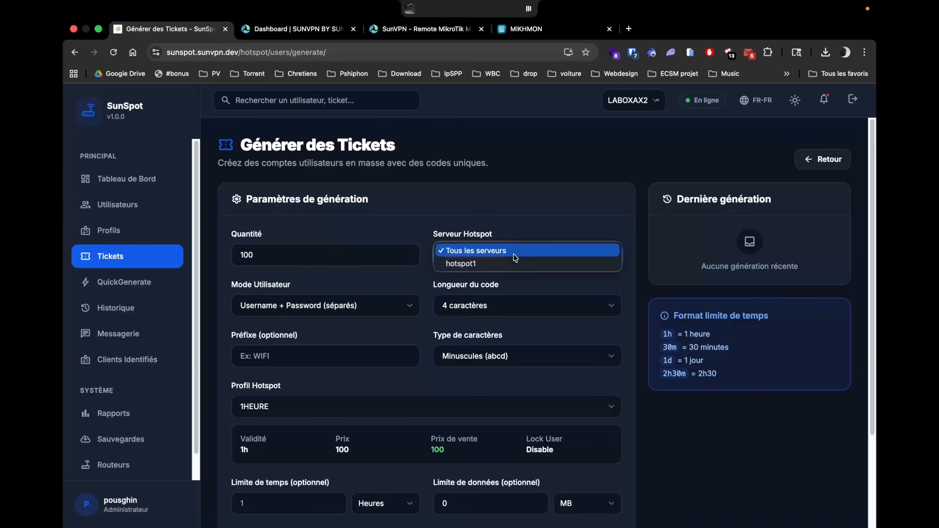
click(513, 214)
Make usernames identical to passwords, with 6-character numeric codes on the 3JOURS profile.
click(313, 303)
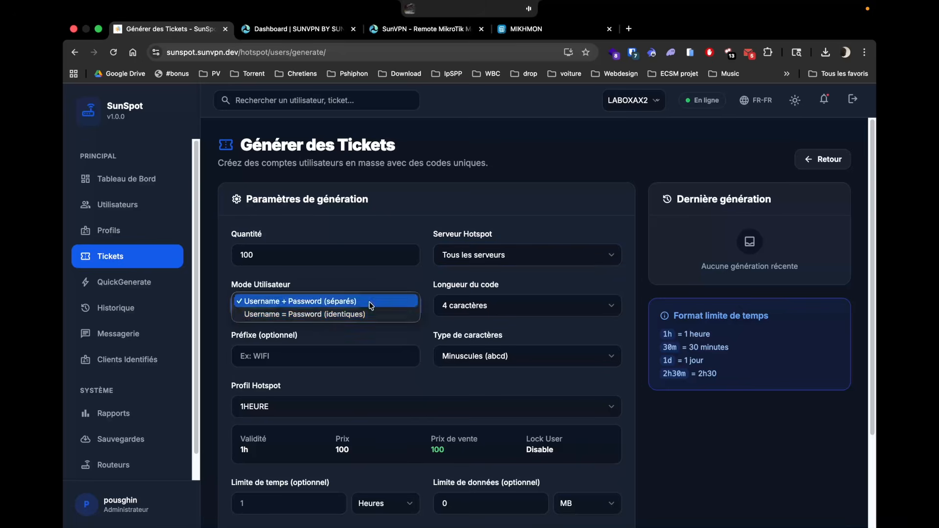
click(306, 315)
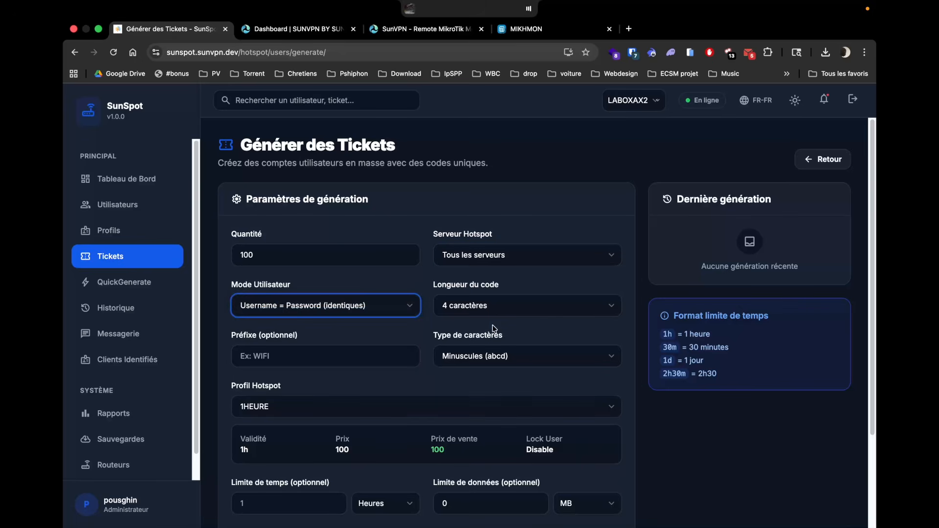
click(496, 308)
click(492, 340)
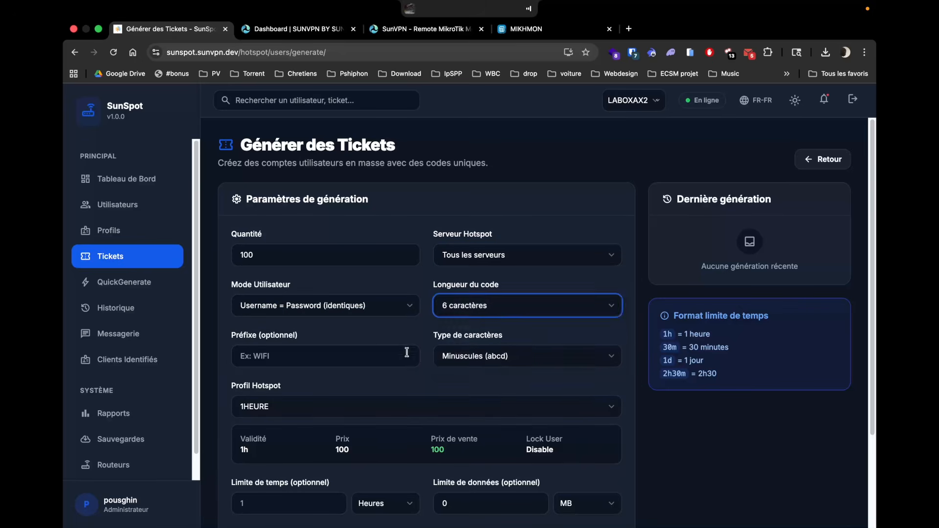
scroll(392, 273, down, 2)
click(506, 259)
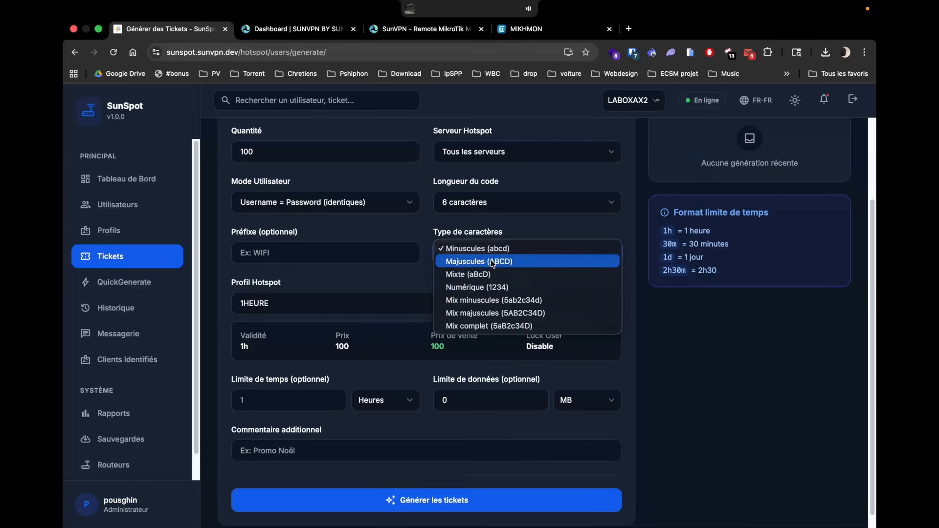
click(478, 287)
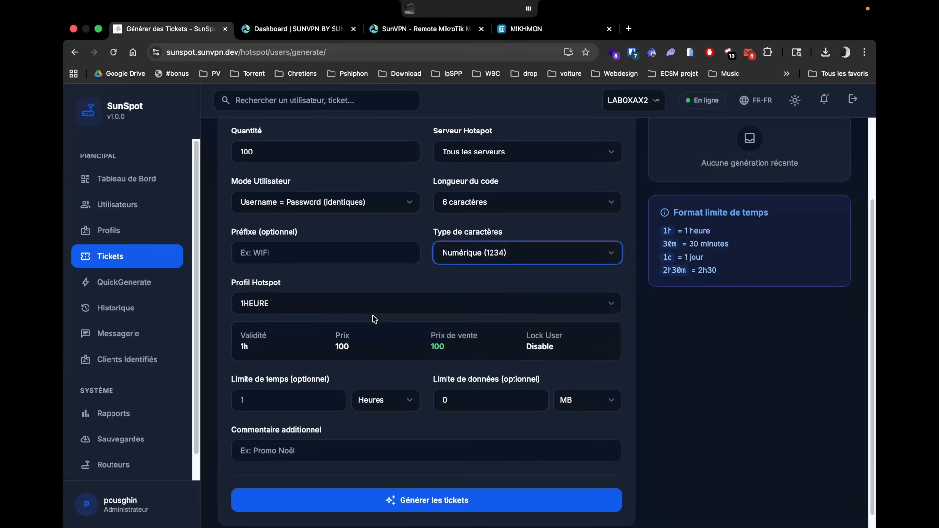
click(337, 300)
click(286, 338)
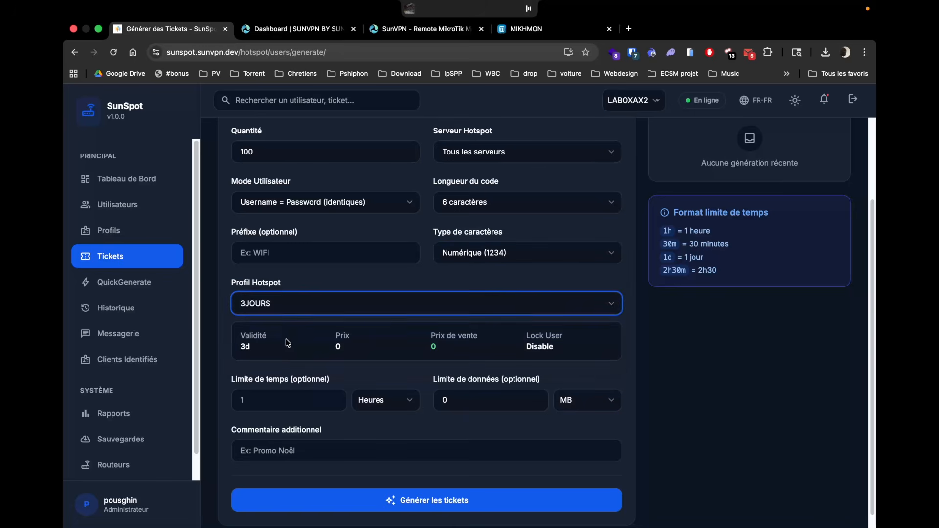
Set a 3 Jours time limit and comment RTEST, then generate the tickets.
scroll(290, 339, down, 1)
click(272, 386)
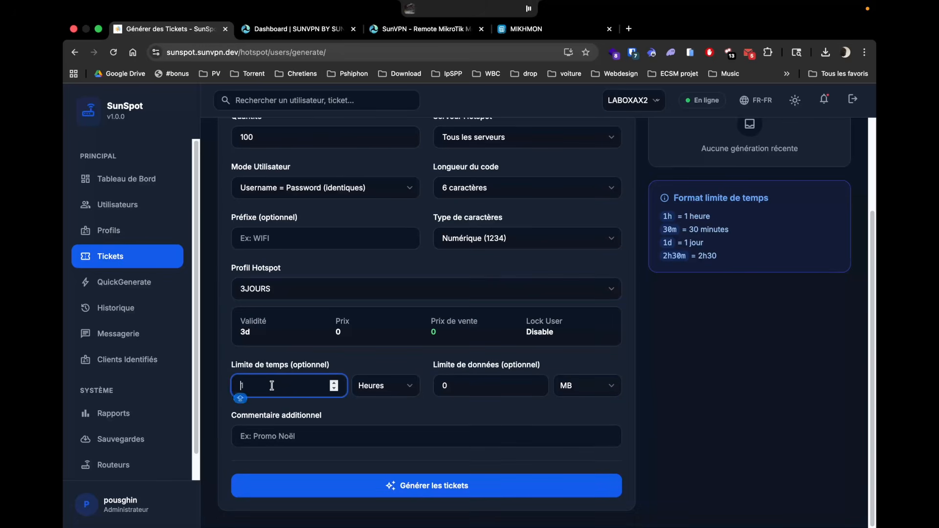
key(BackSpace)
text(3)
click(377, 386)
click(371, 394)
click(306, 442)
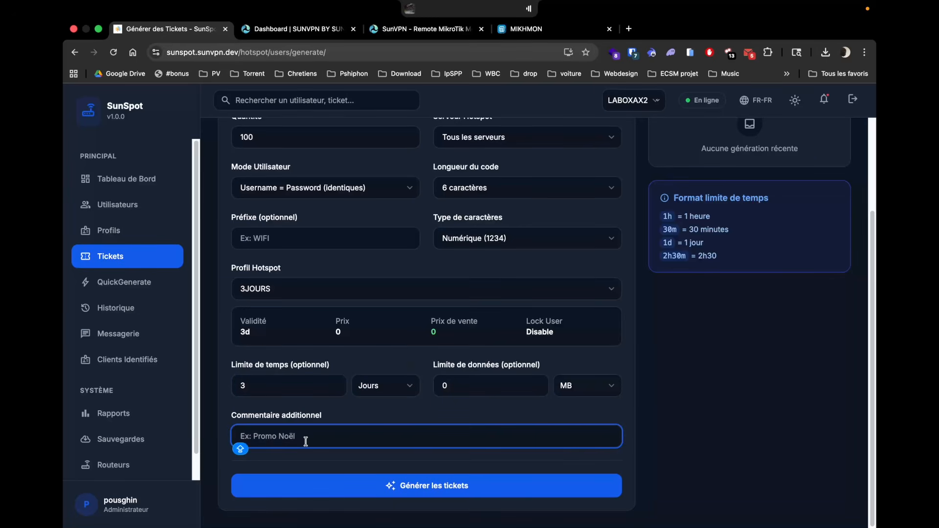
text(RTEST)
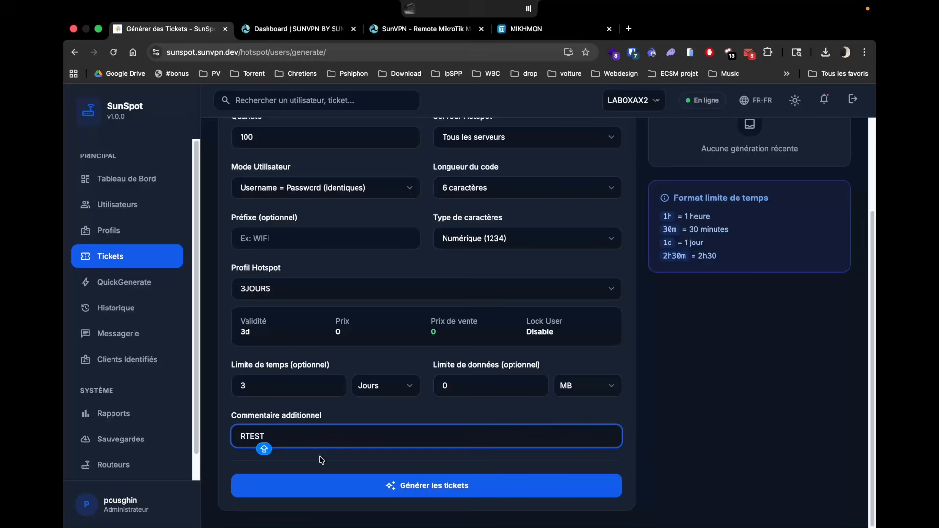
click(331, 481)
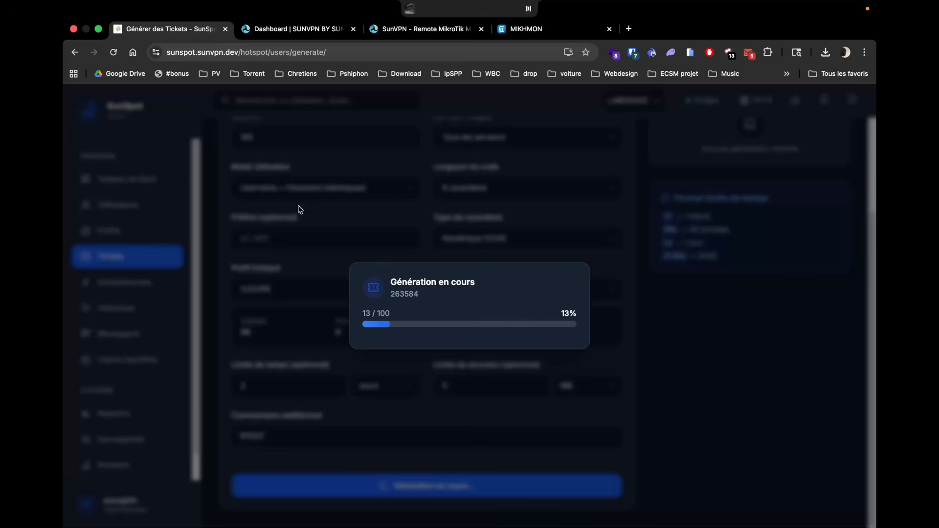
Trim the address bar to the site root to load the SunSpot dashboard.
click(360, 54)
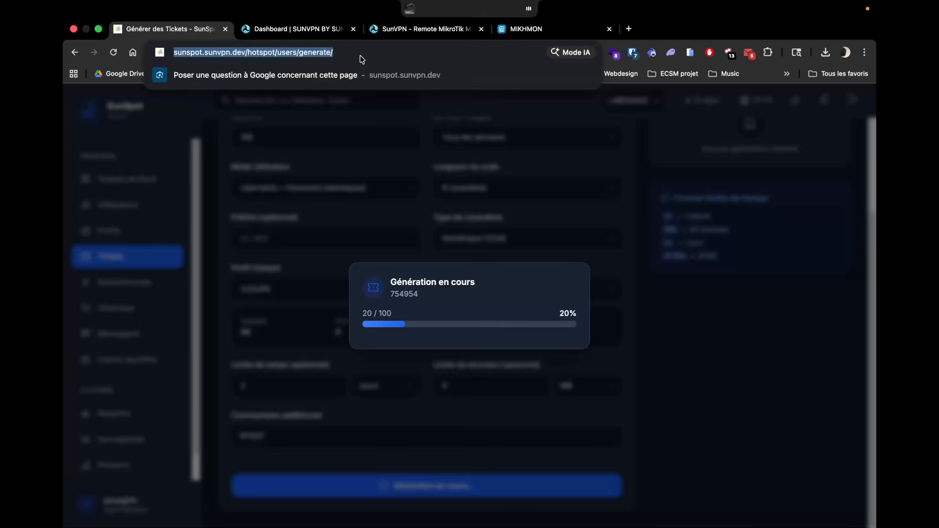
click(360, 54)
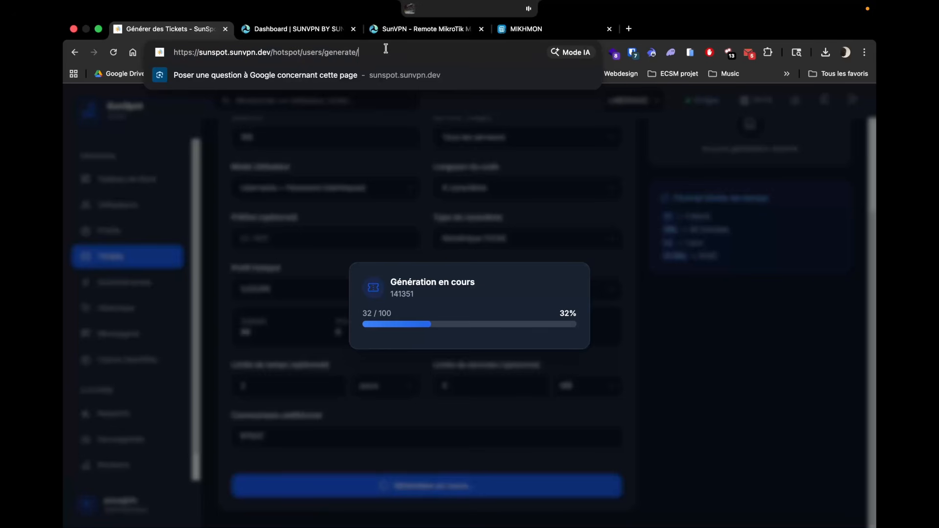
key(BackSpace)
key(BackSpace)
key(BackSpace)
key(BackSpace)
key(BackSpace)
key(BackSpace)
key(BackSpace)
key(BackSpace)
key(BackSpace)
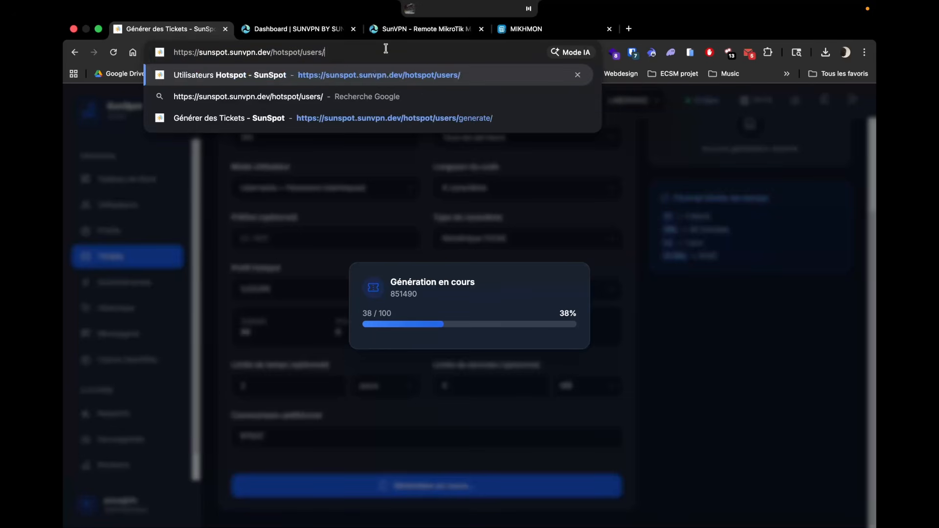
key(BackSpace)
key(BackSpace)
key(BackSpace)
key(BackSpace)
key(BackSpace)
key(BackSpace)
key(BackSpace)
key(BackSpace)
key(BackSpace)
key(BackSpace)
key(BackSpace)
key(BackSpace)
key(BackSpace)
key(BackSpace)
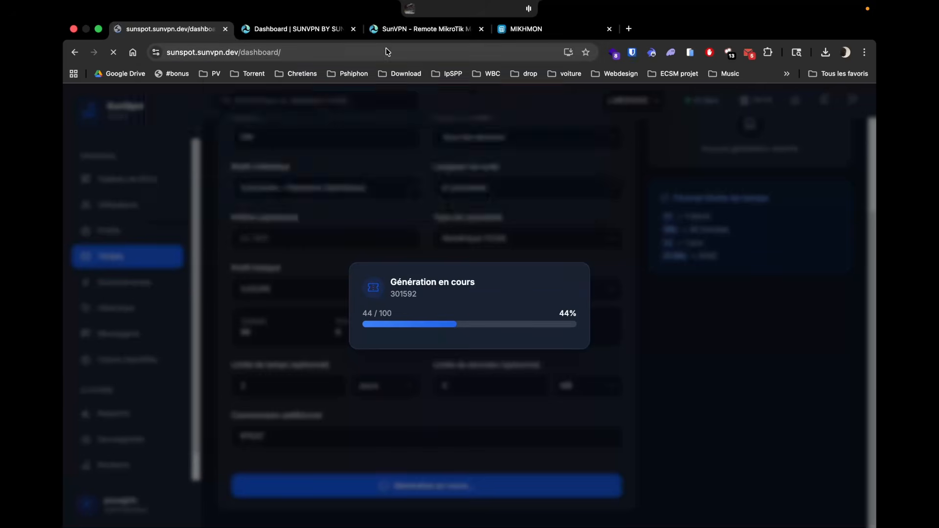
key(Return)
Open QuickGenerate and start a first preset.
scroll(273, 284, down, 2)
scroll(273, 283, down, 2)
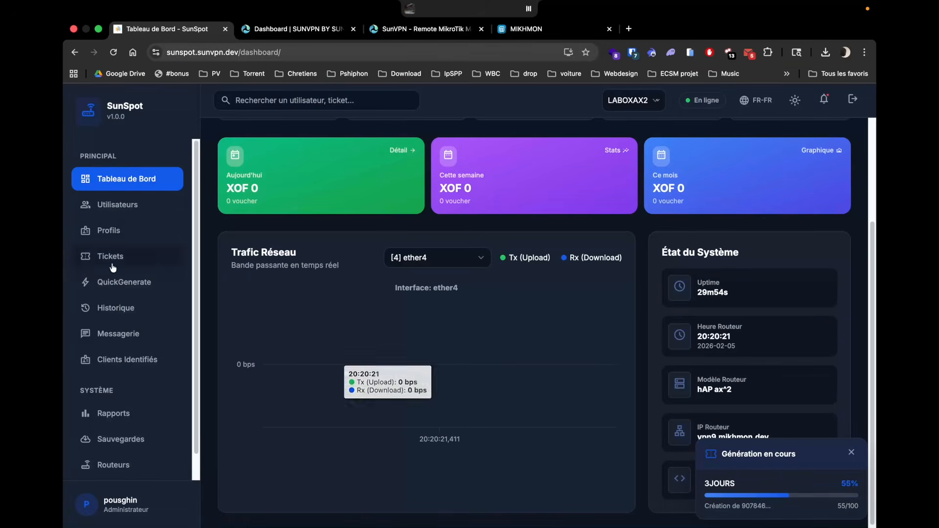
click(125, 291)
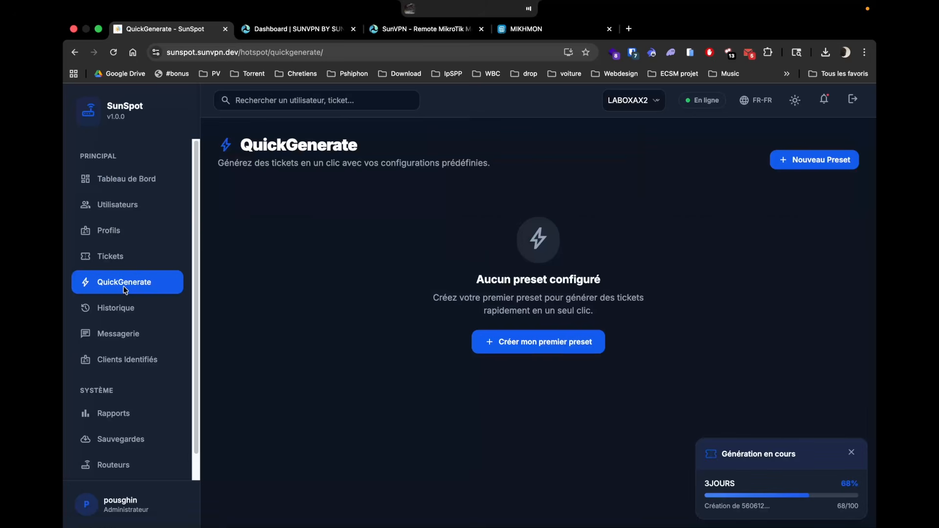
click(562, 340)
Name the preset 3JOURS followed by the client's name.
click(416, 175)
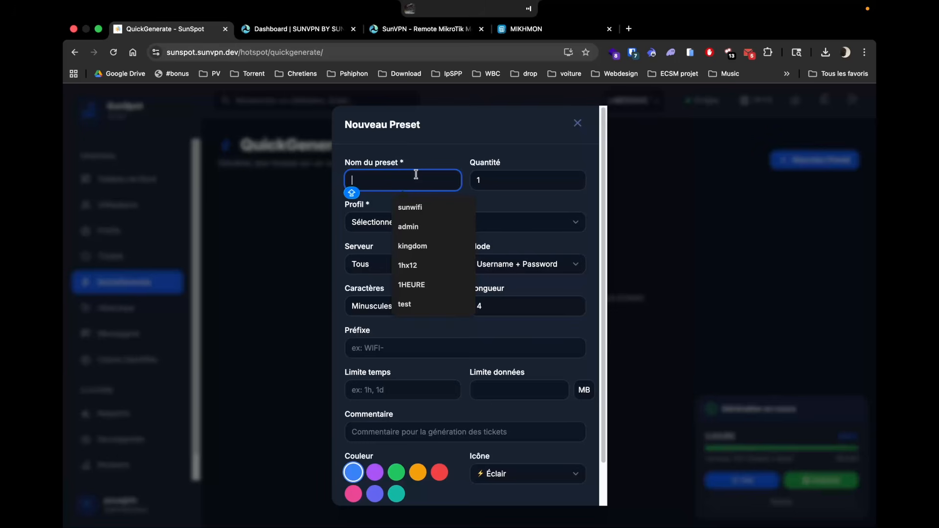
text(2)
key(BackSpace)
text(3JOURS)
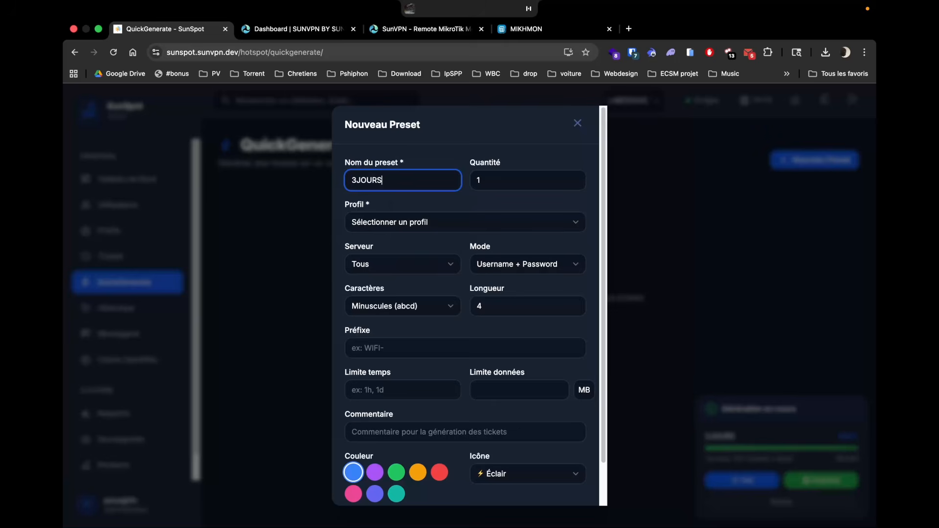
text( 50)
key(Caps_Lock)
key(BackSpace)
key(Caps_Lock)
text(KARIM)
Set quantity 50, profile 3JOURS - 0 FCFA, and Username = Password mode.
double_click(487, 180)
text(50)
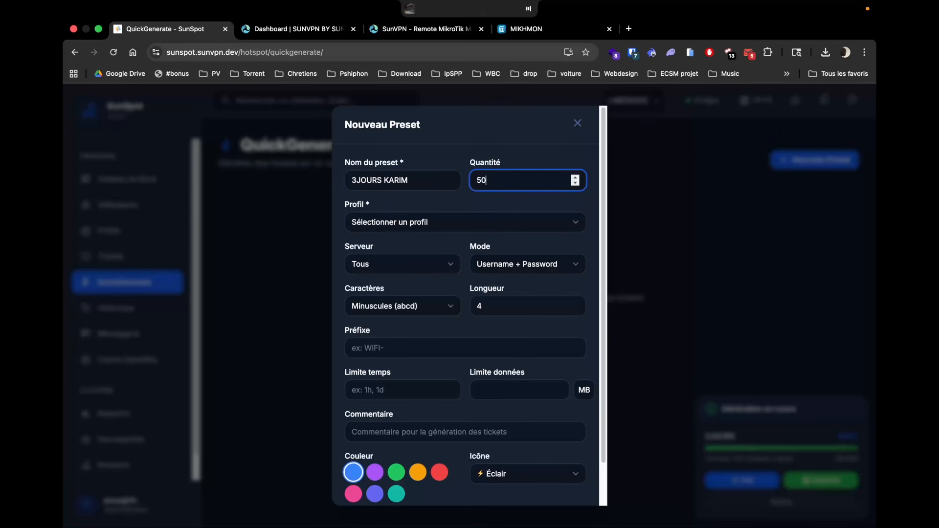
click(412, 226)
click(398, 270)
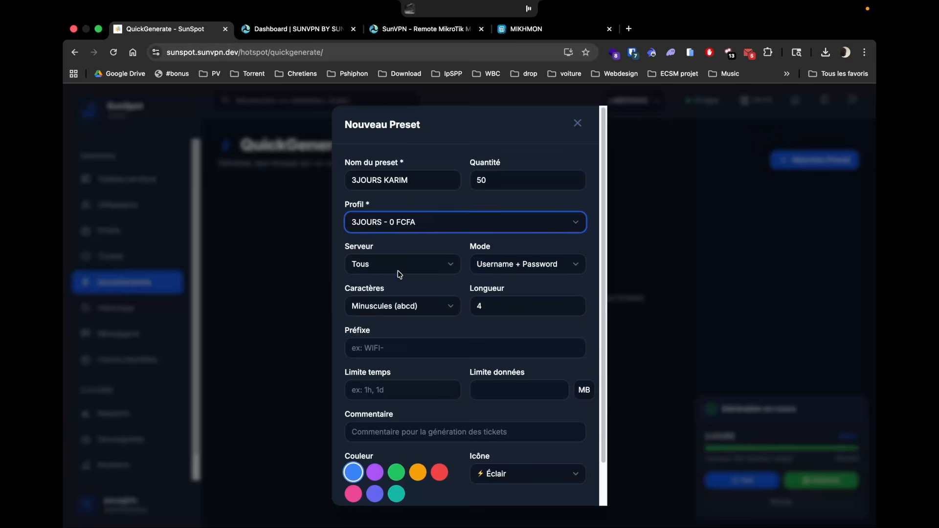
scroll(395, 273, down, 2)
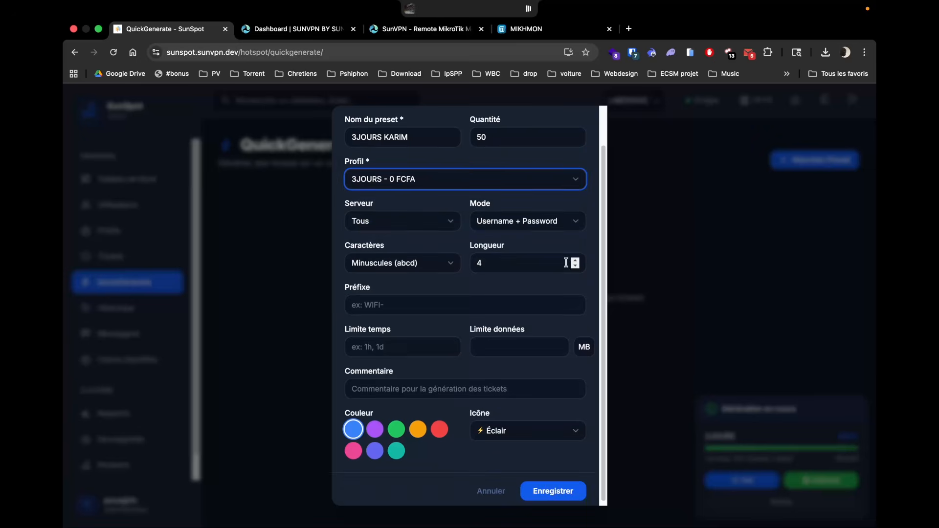
click(551, 220)
click(527, 226)
click(402, 302)
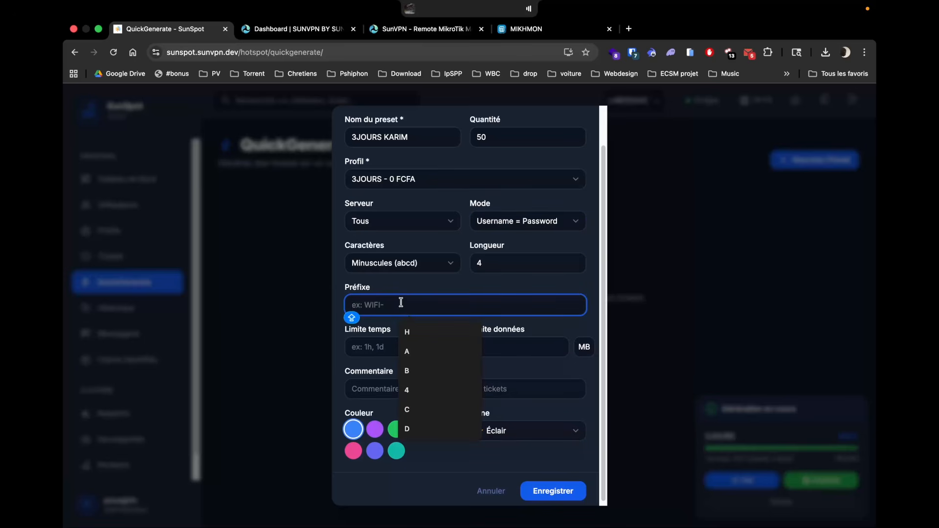
Give the preset prefix K, lowercase-letters-and-digits codes, and a 3d time limit.
text(K)
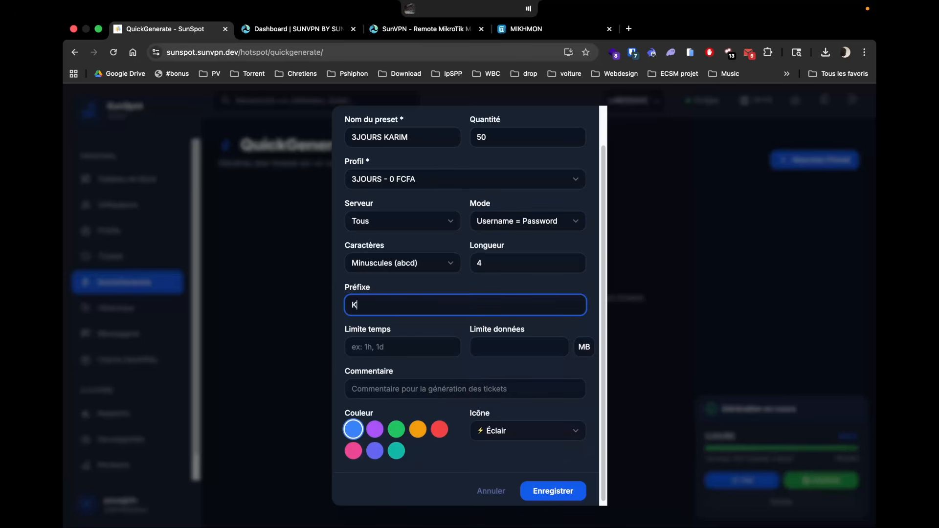
click(414, 268)
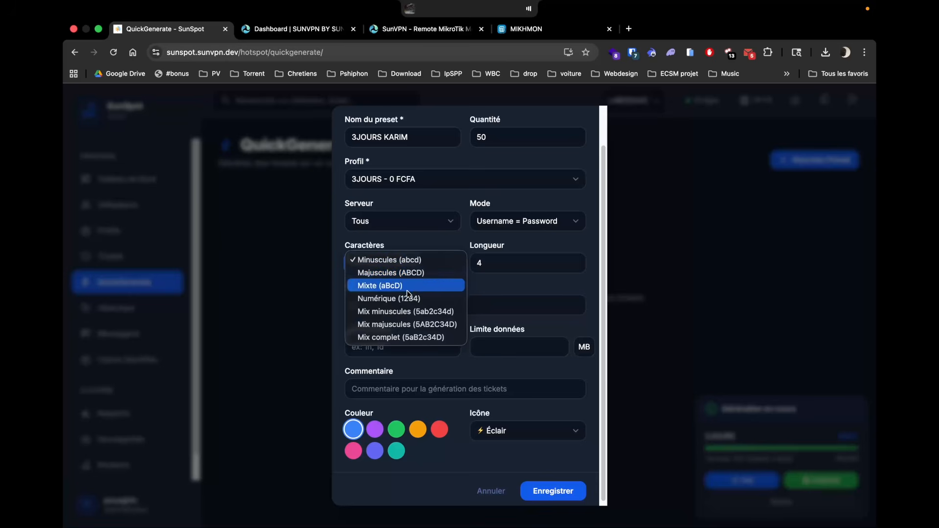
click(399, 315)
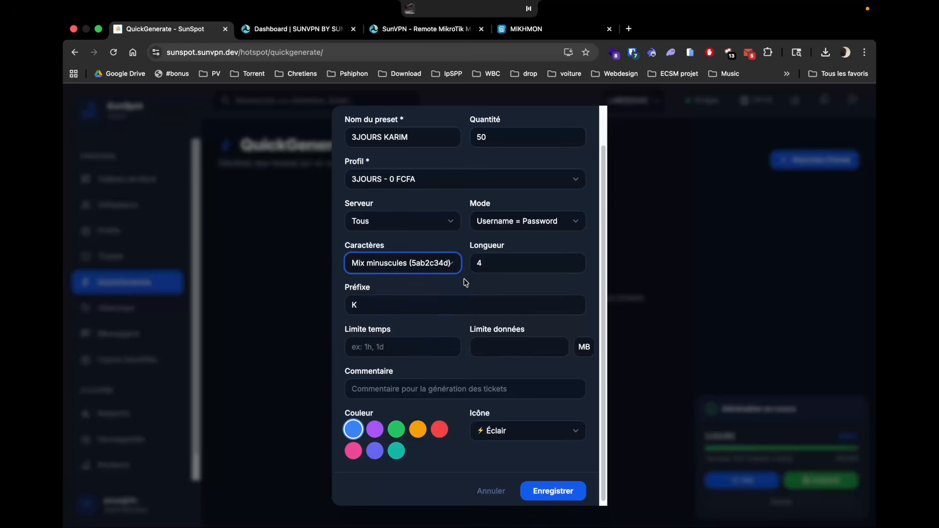
click(406, 346)
text(3)
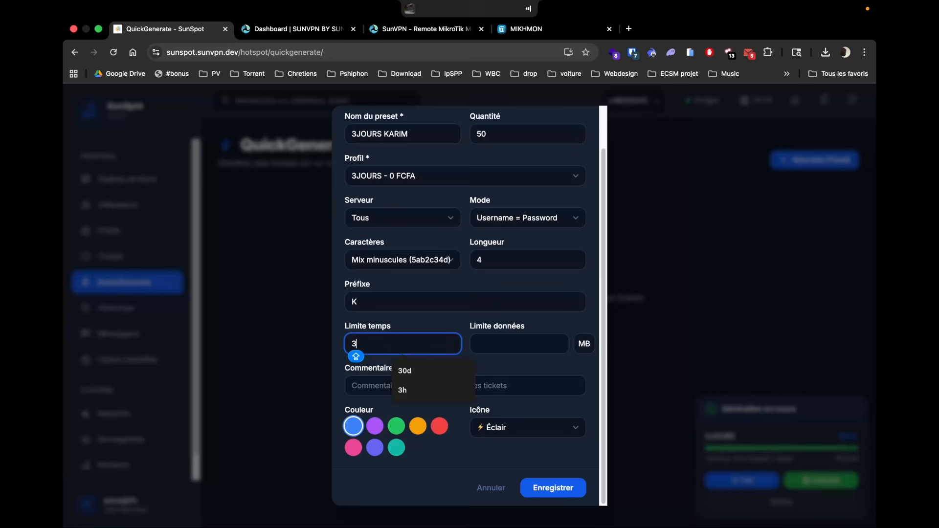
text(0)
key(BackSpace)
text(d)
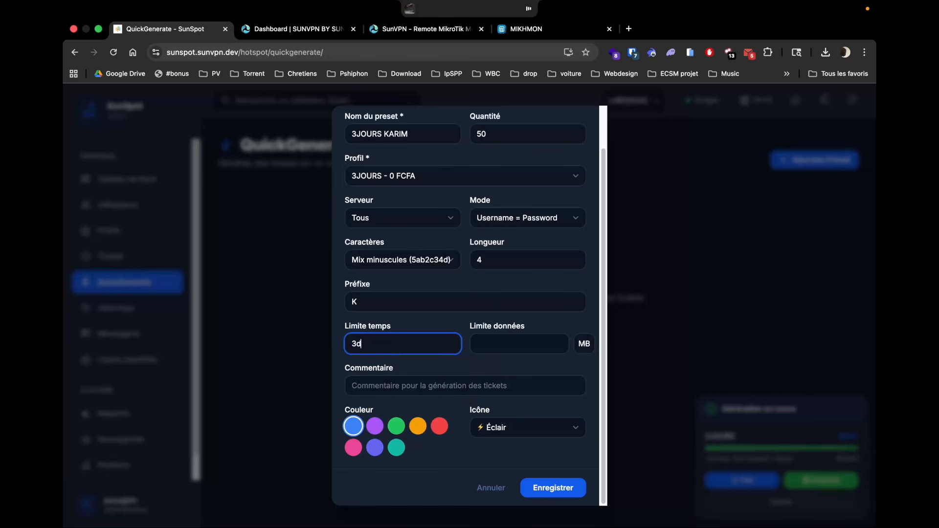
Add the client's name as comment, colour it green, choose the Horloge icon, and save.
click(403, 387)
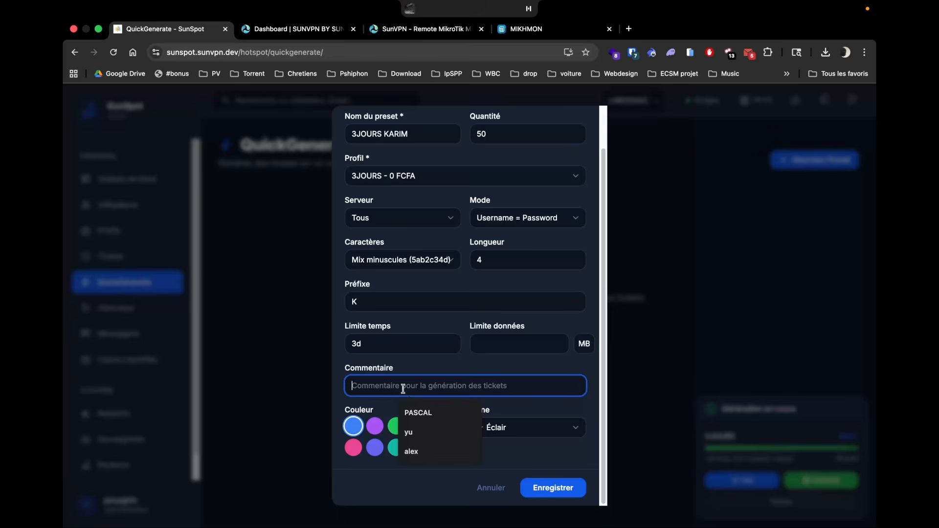
text(k)
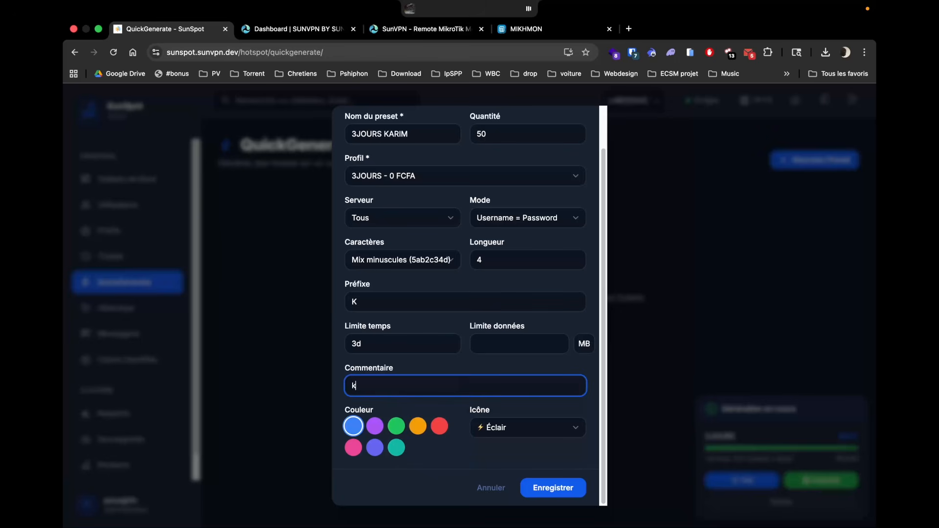
text(arim)
key(BackSpace)
key(BackSpace)
key(BackSpace)
key(BackSpace)
key(BackSpace)
text(K)
key(BackSpace)
text(KARIM)
click(396, 427)
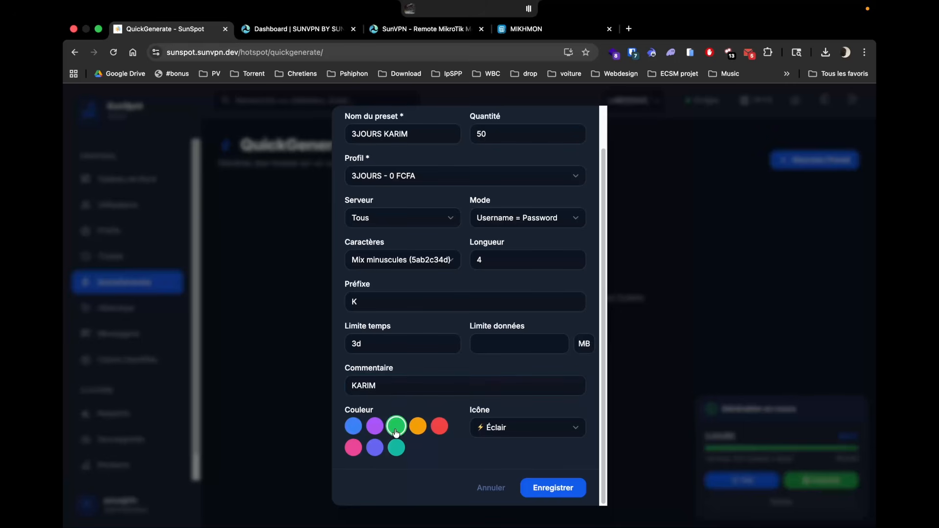
click(506, 430)
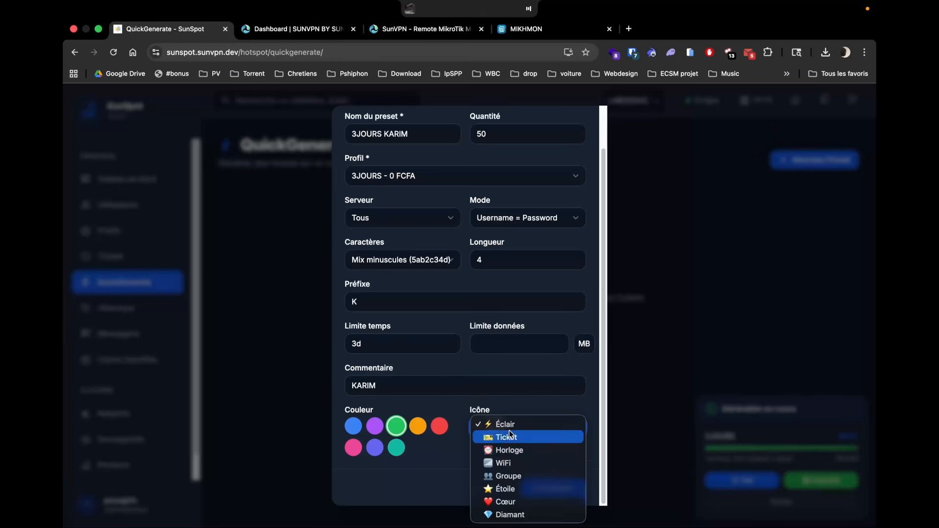
click(506, 450)
click(550, 489)
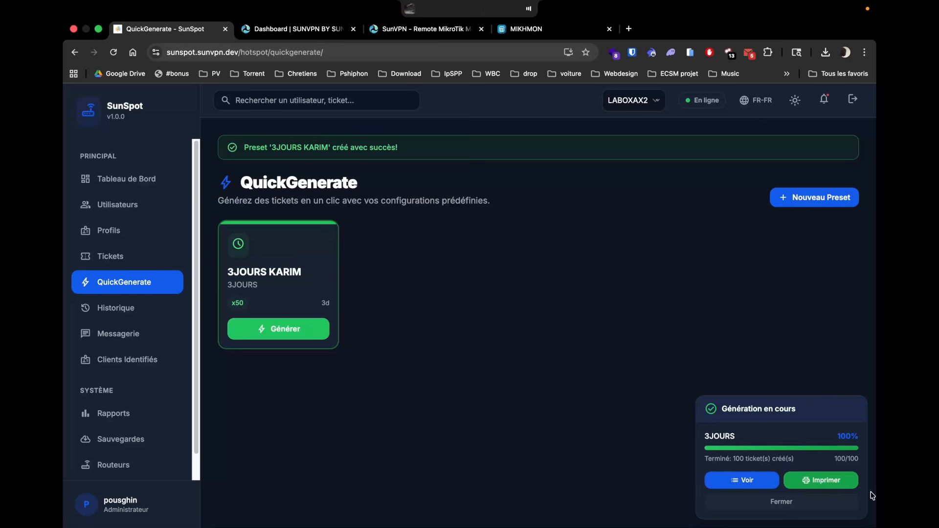
View the 100 generated vouchers, print them to a PDF file, and return to Utilisateurs Hotspot.
click(765, 488)
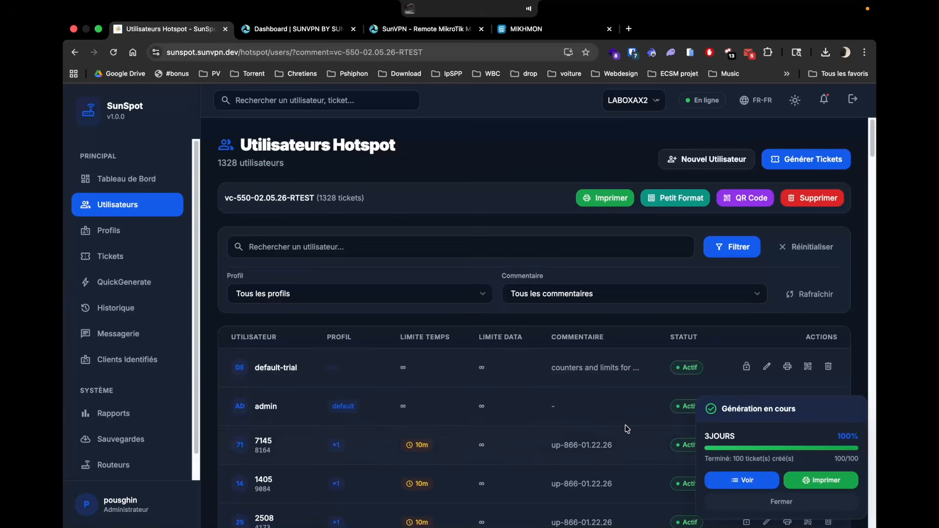
scroll(626, 425, down, 9)
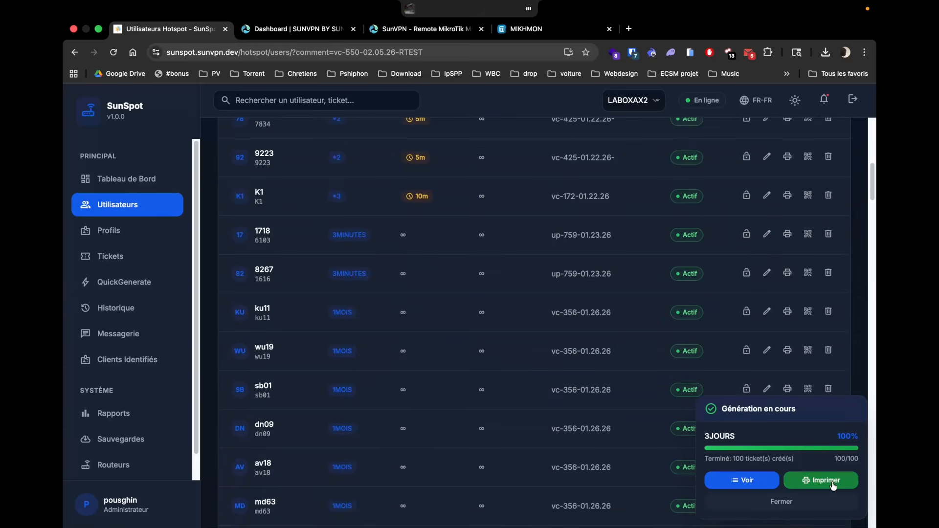
click(832, 482)
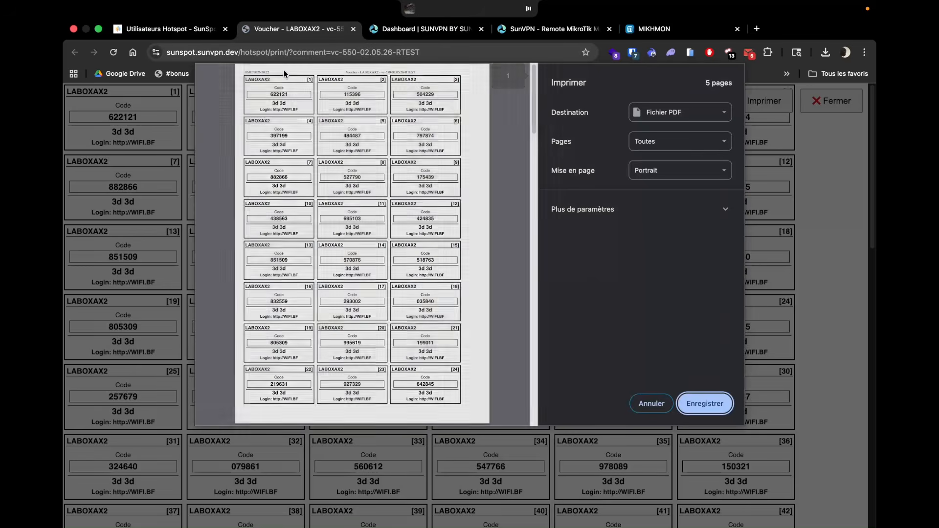
scroll(350, 215, down, 20)
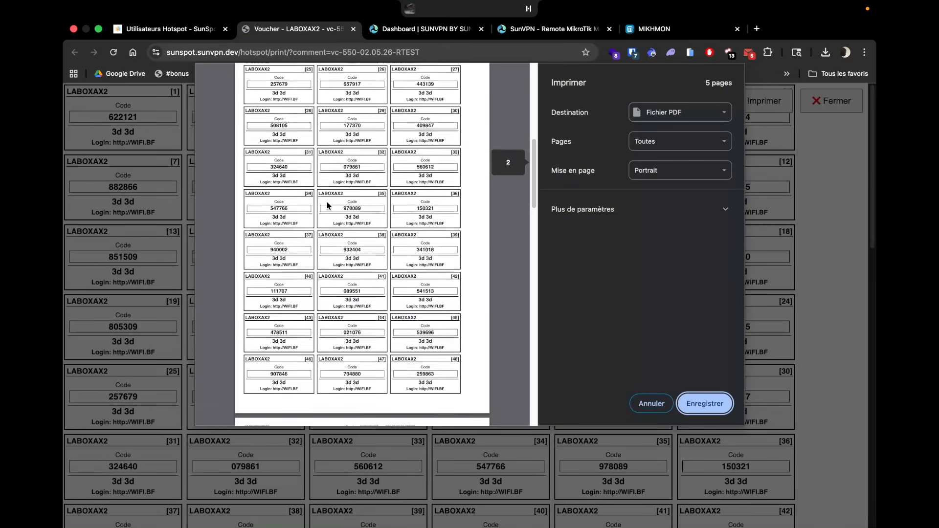
scroll(350, 214, up, 20)
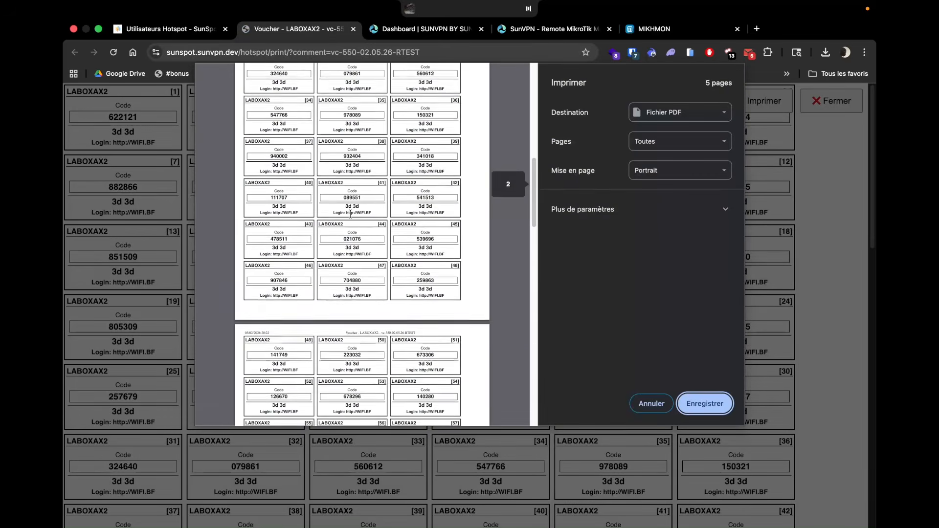
click(691, 404)
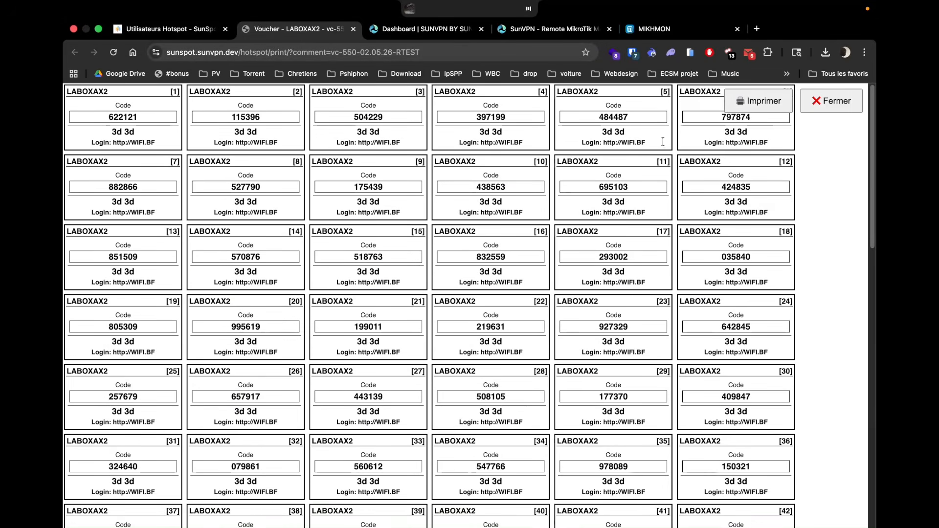
click(175, 33)
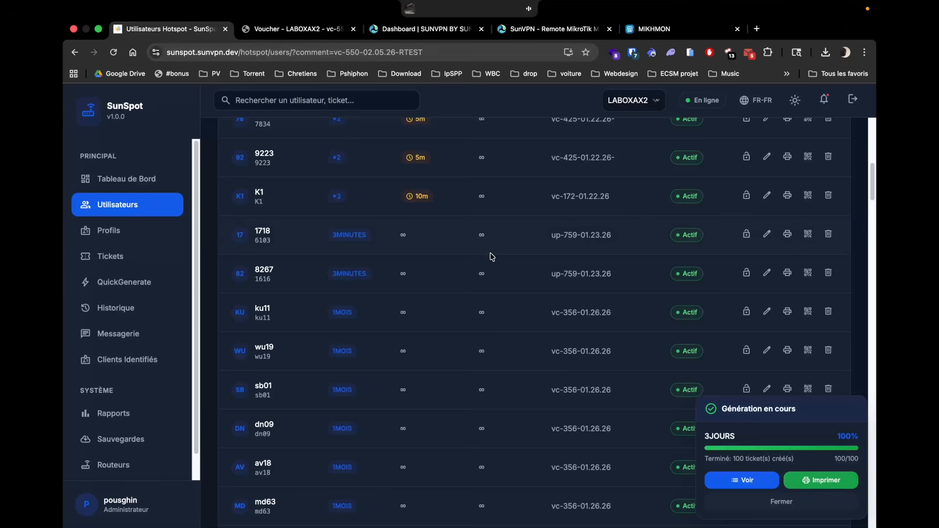
Filter the hotspot users list to the vc-550-02.05.26-RTEST comment.
scroll(490, 252, up, 10)
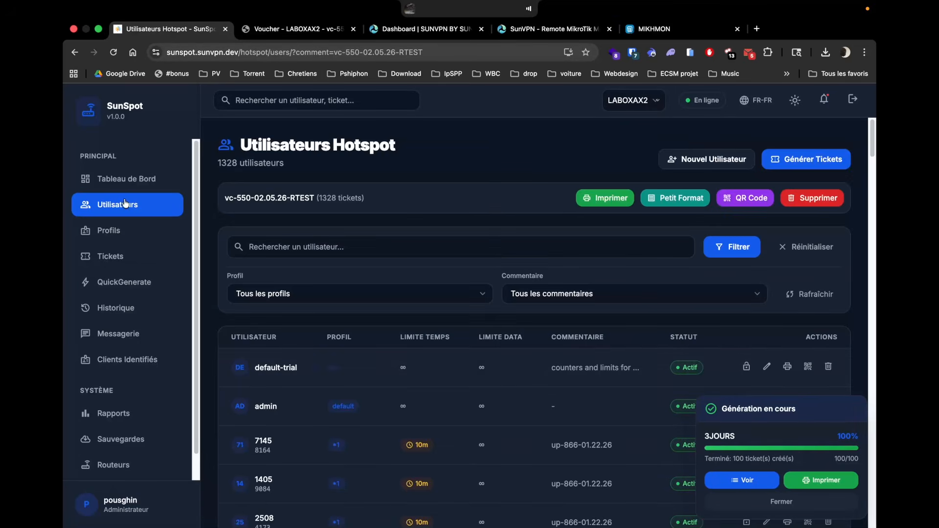
click(562, 294)
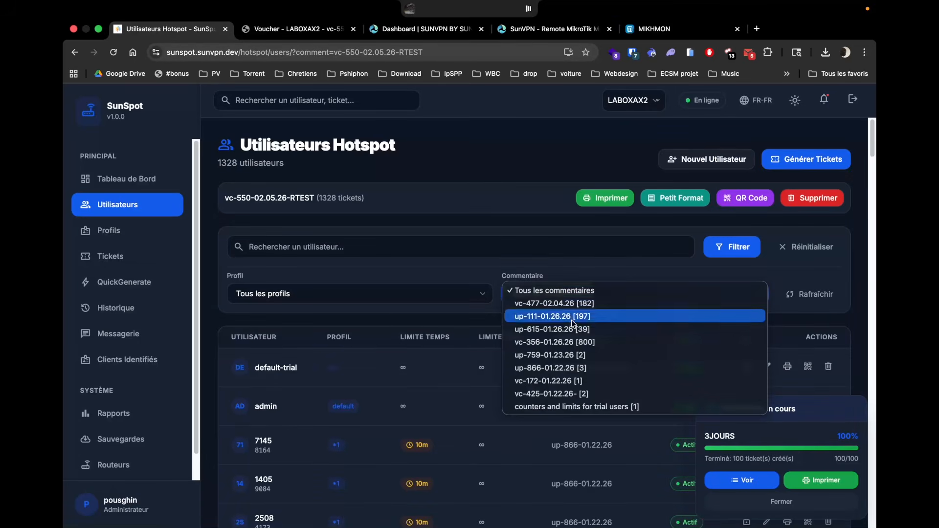
click(468, 219)
click(113, 52)
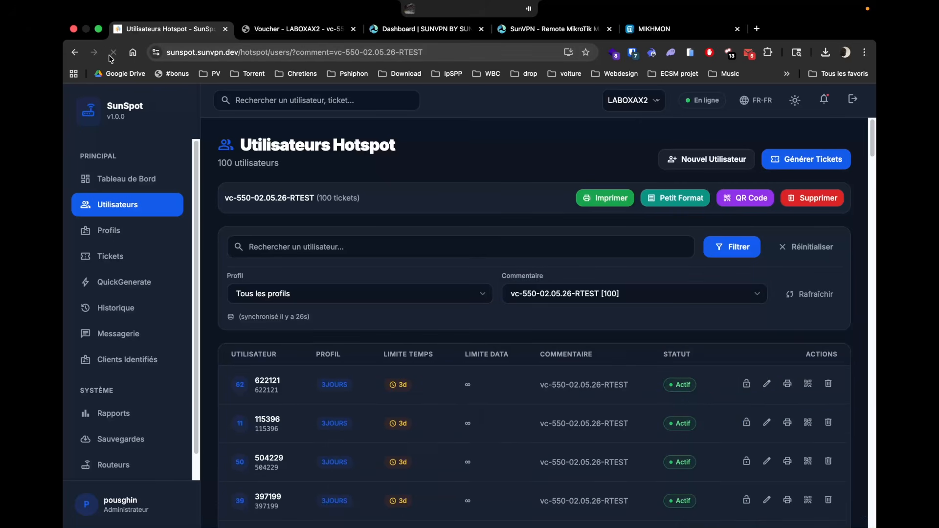
click(619, 293)
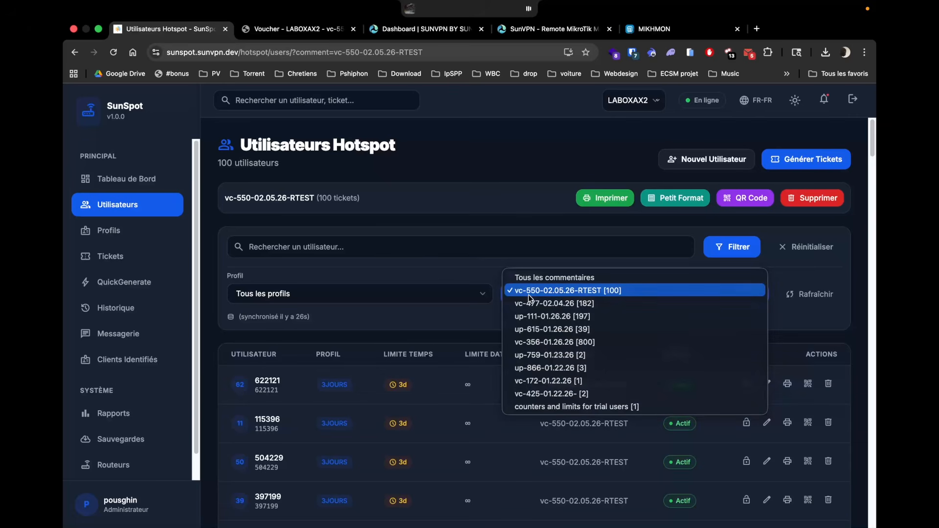
click(612, 295)
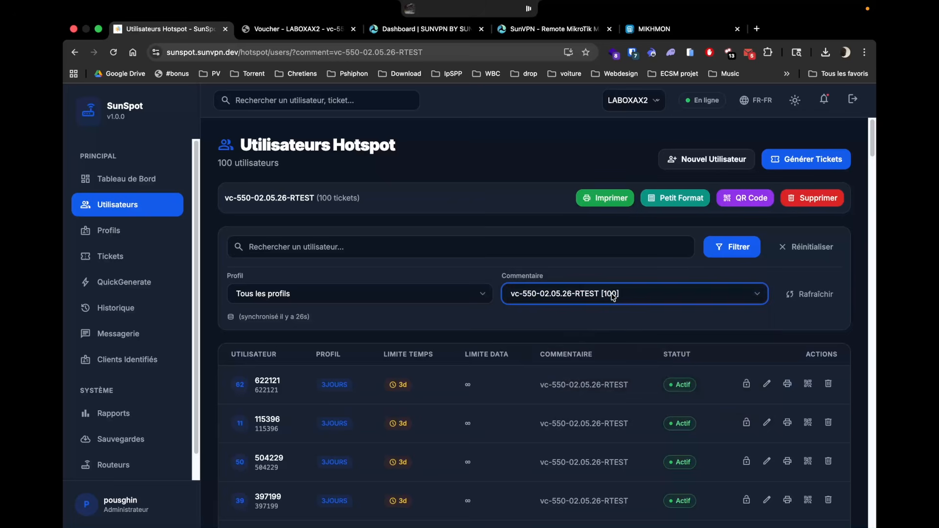
Open the filtered tickets' small-format and QR-code voucher sheets, cancelling the QR print.
click(681, 198)
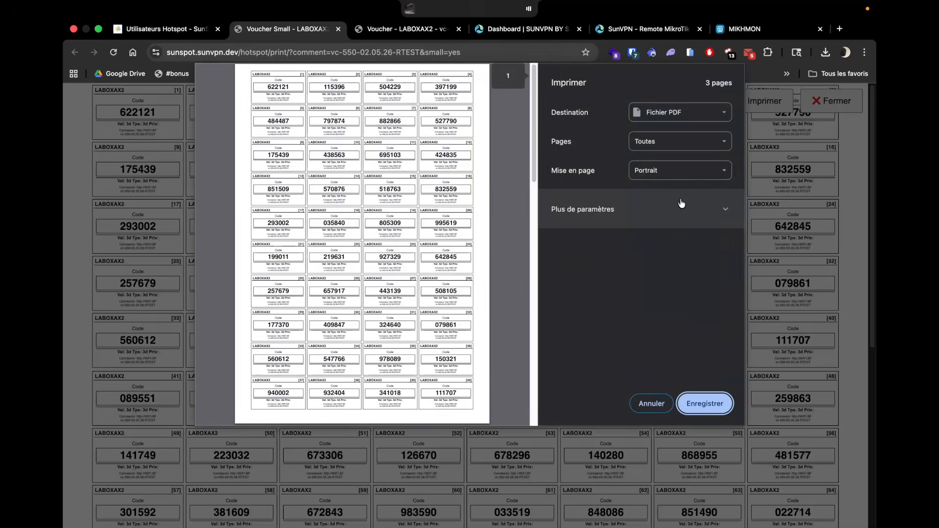
click(161, 29)
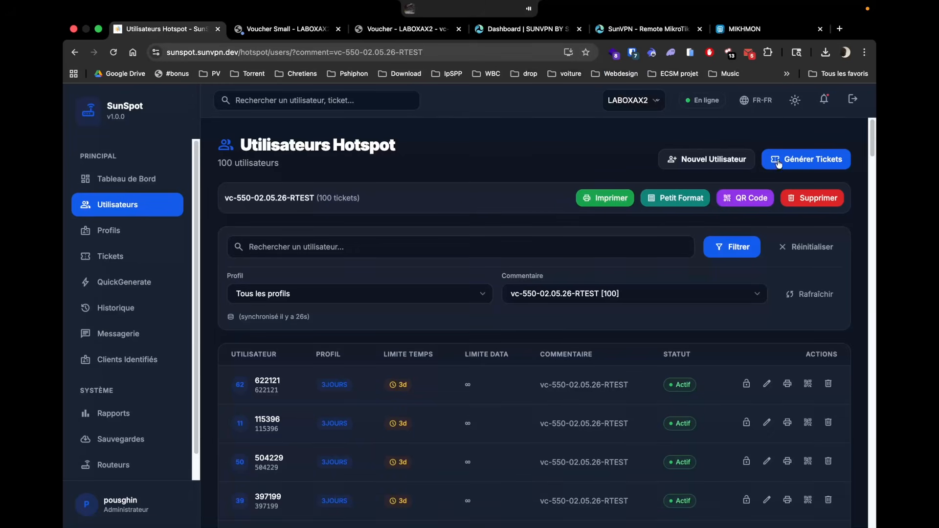
click(752, 204)
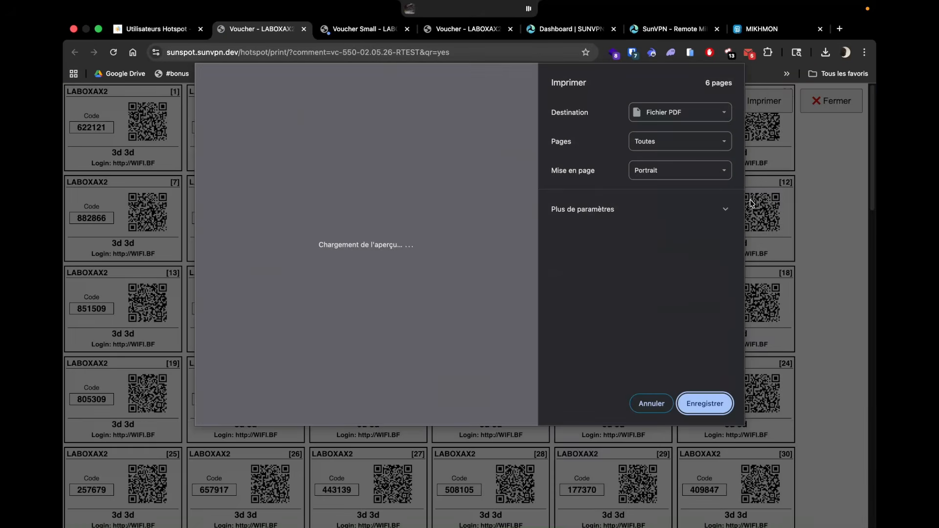
click(652, 404)
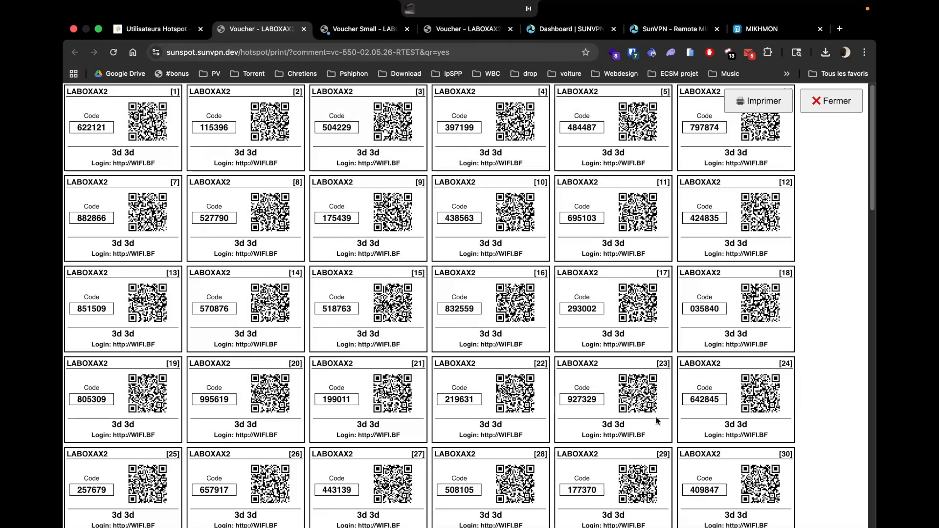
click(136, 32)
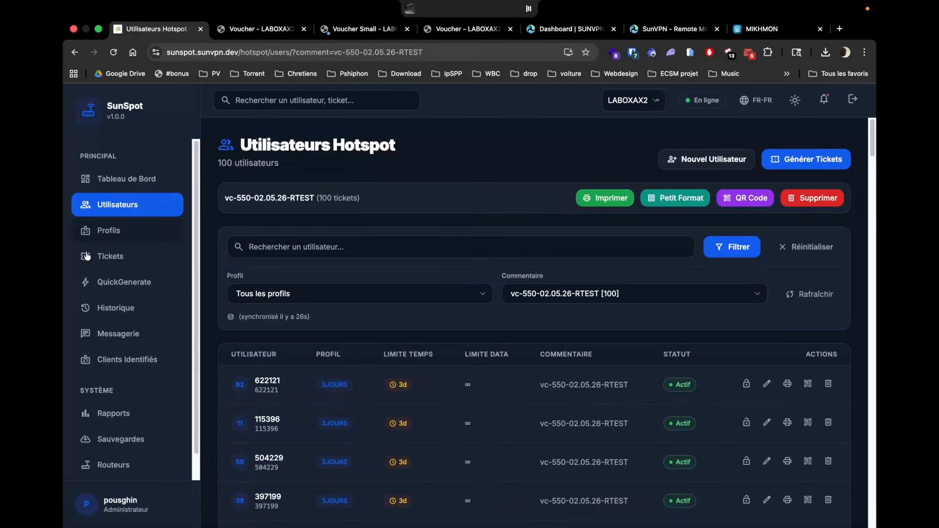
click(121, 281)
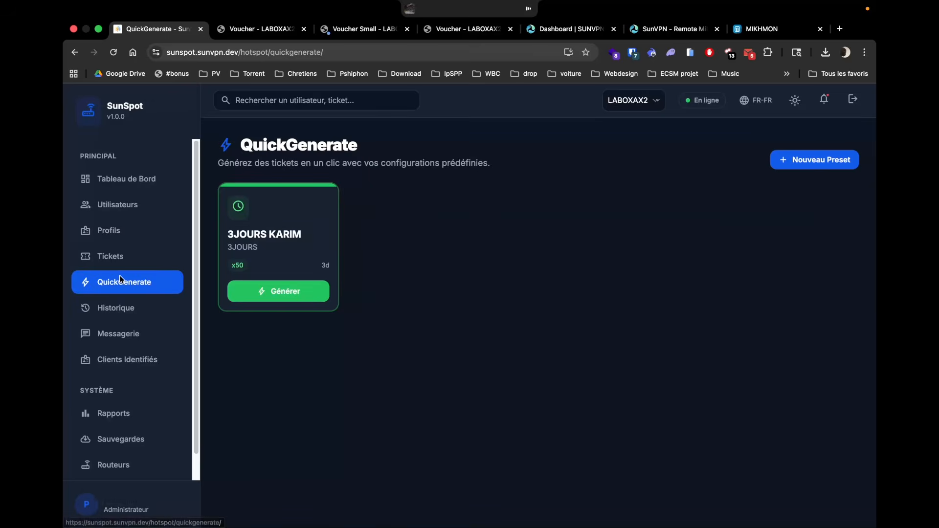
Generate 50 tickets from the 3JOURS preset, then load the sunspot.sunvpn.dev dashboard address.
click(268, 297)
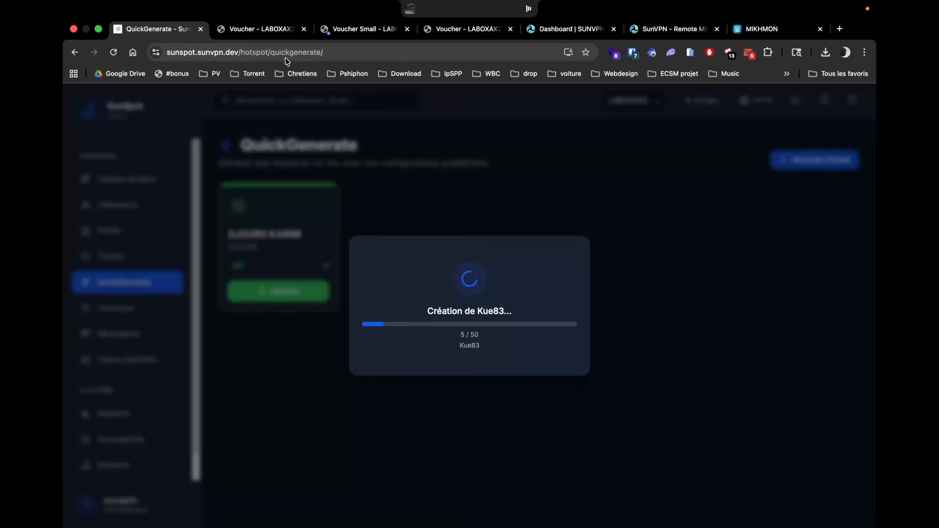
drag(240, 53, 397, 52)
key(BackSpace)
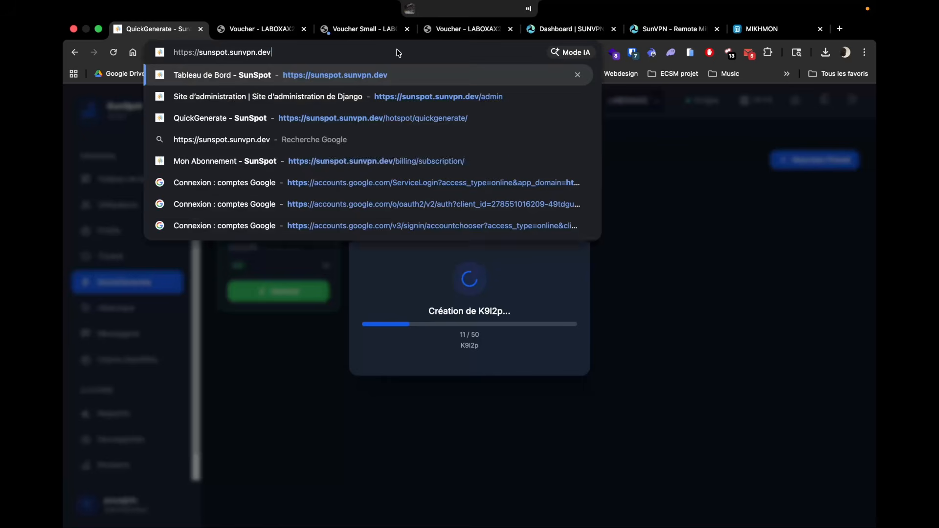
key(Return)
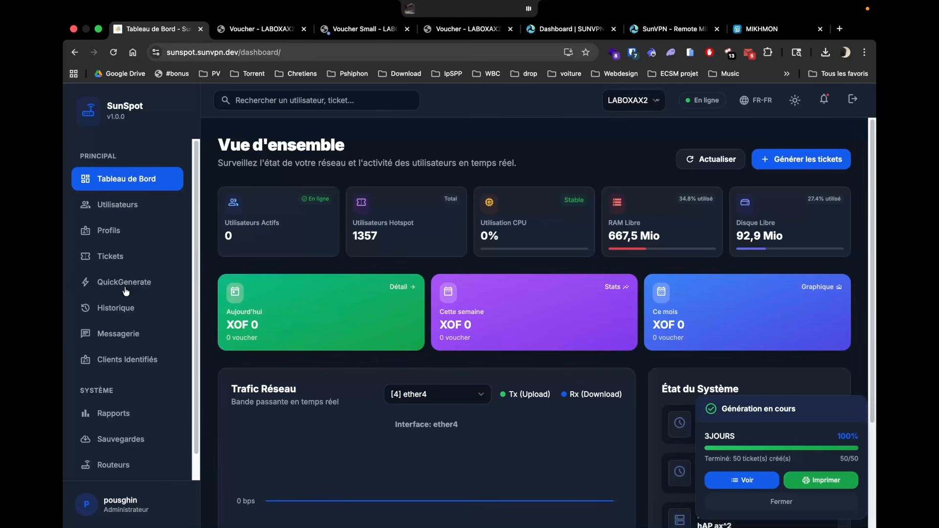
Print the 50-ticket batch from the generation history in Petit format, then go to Messagerie.
click(103, 313)
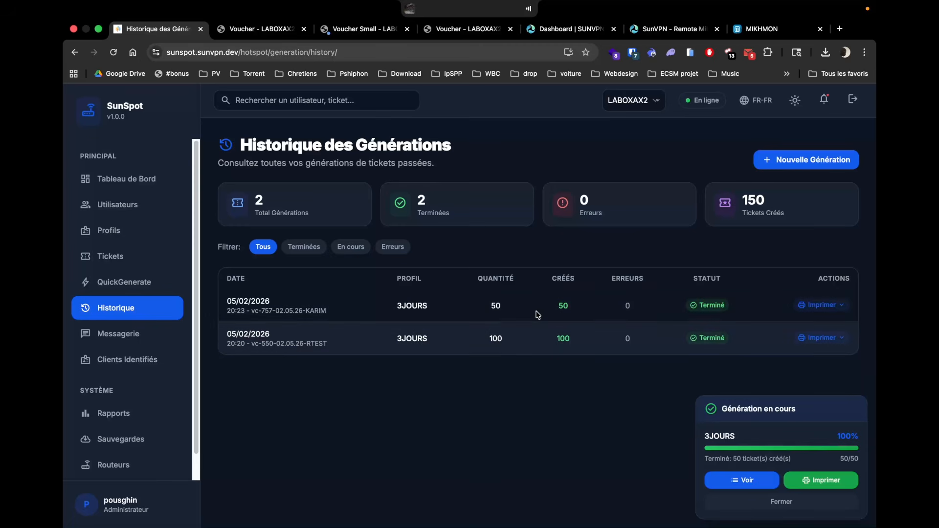
click(815, 305)
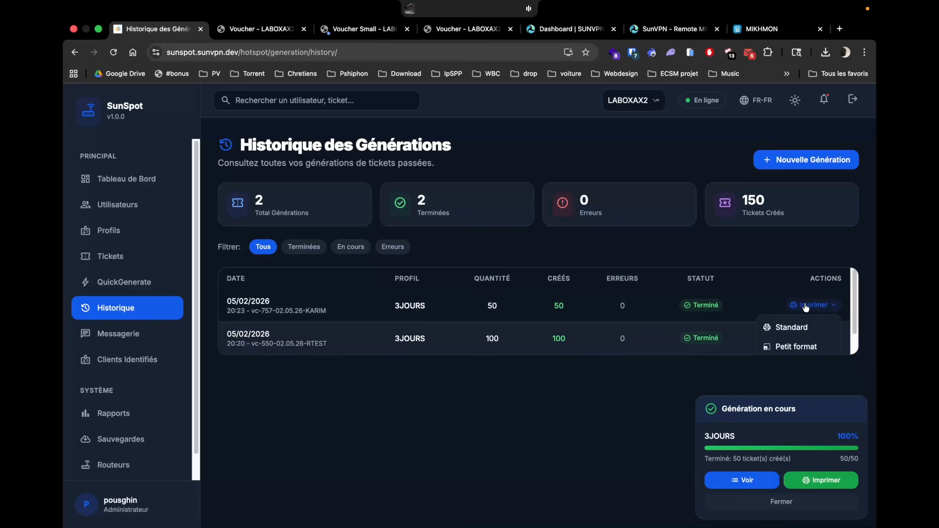
click(783, 347)
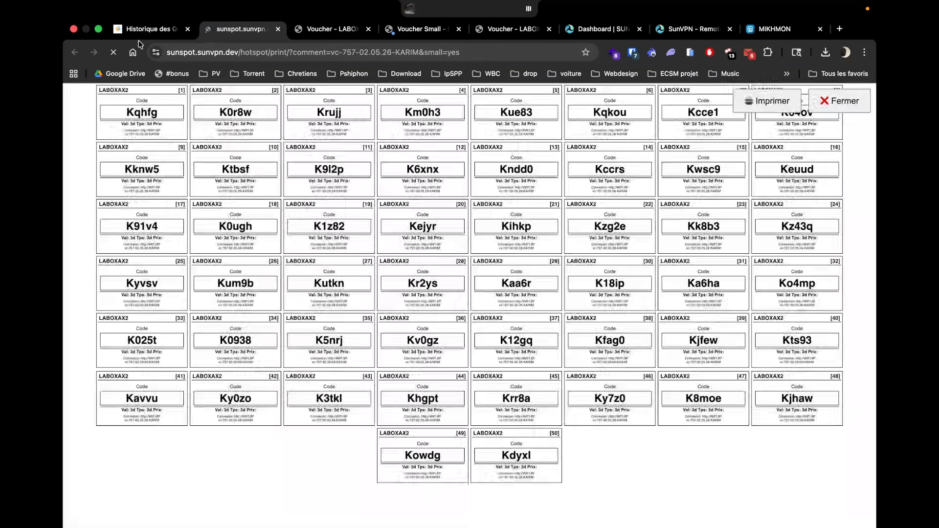
click(150, 26)
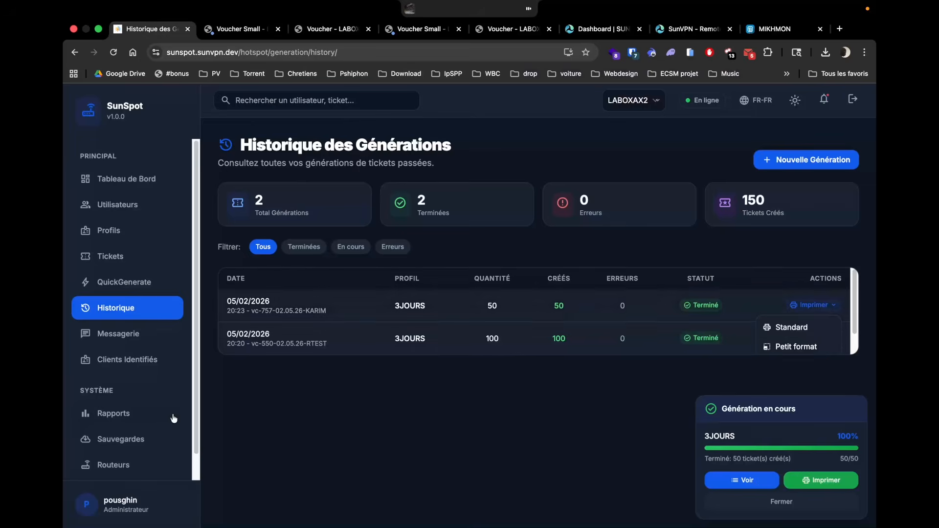
click(120, 337)
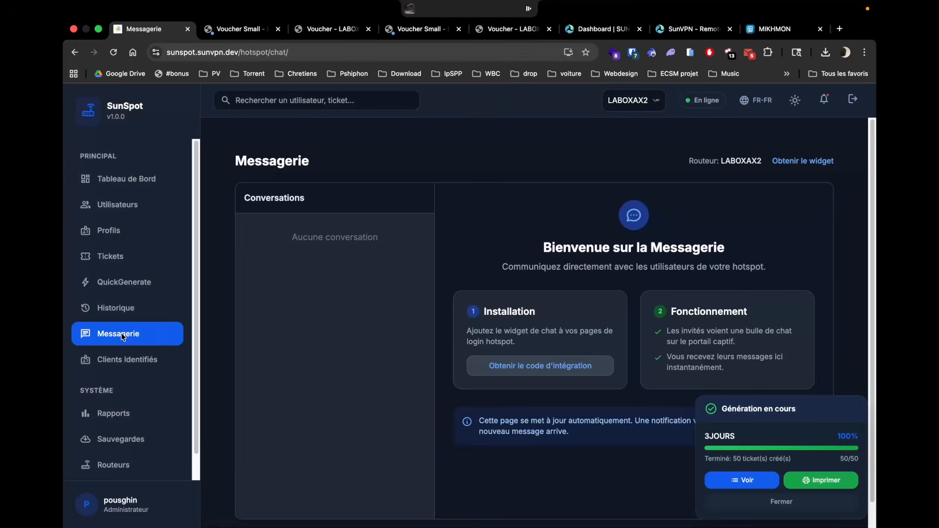
Copy the chat widget embed code, close it, and go to Clients Identifiés.
click(799, 165)
click(683, 196)
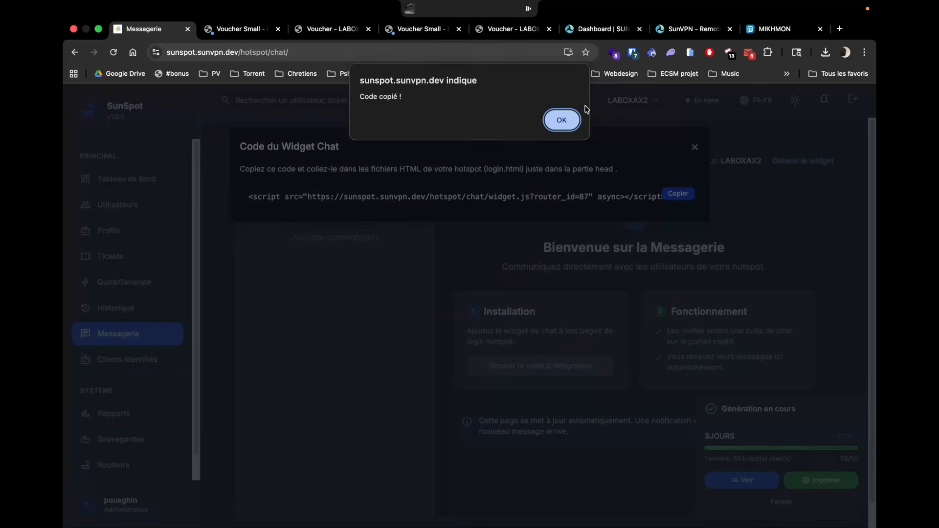
click(563, 121)
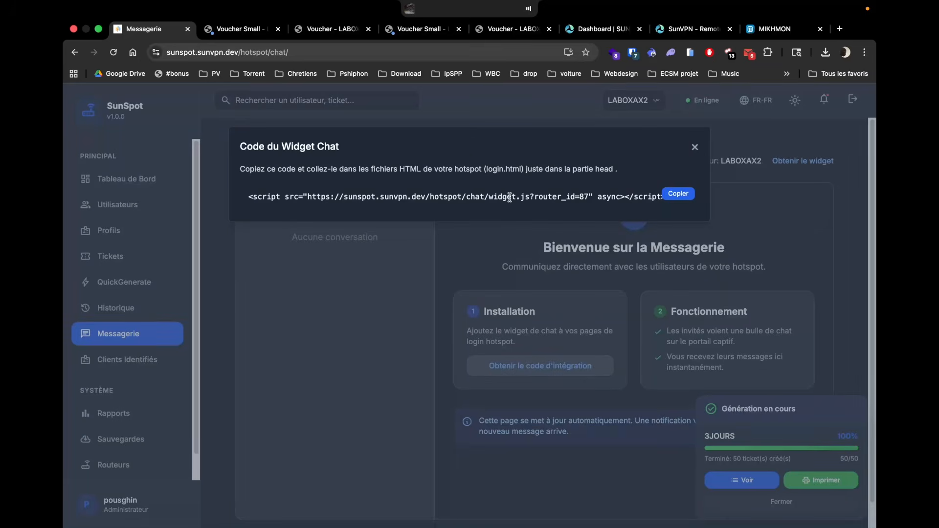
click(695, 148)
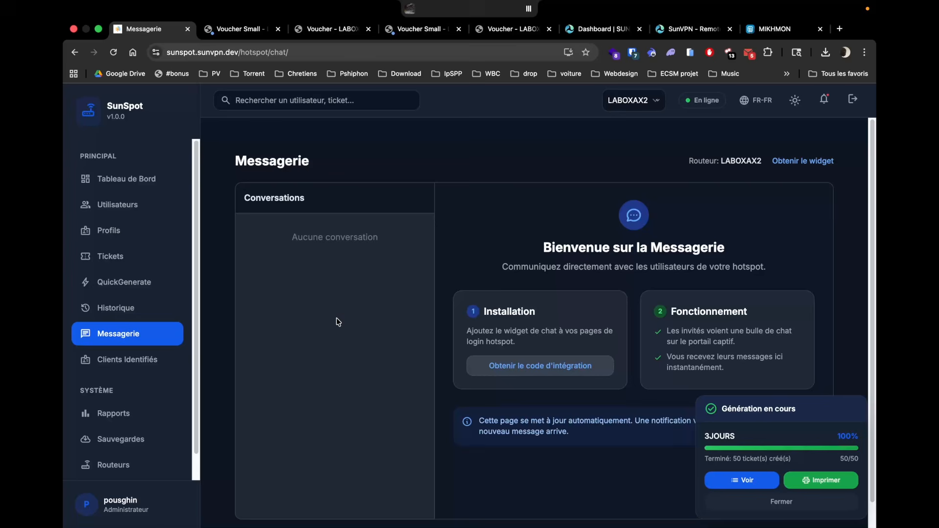
click(128, 358)
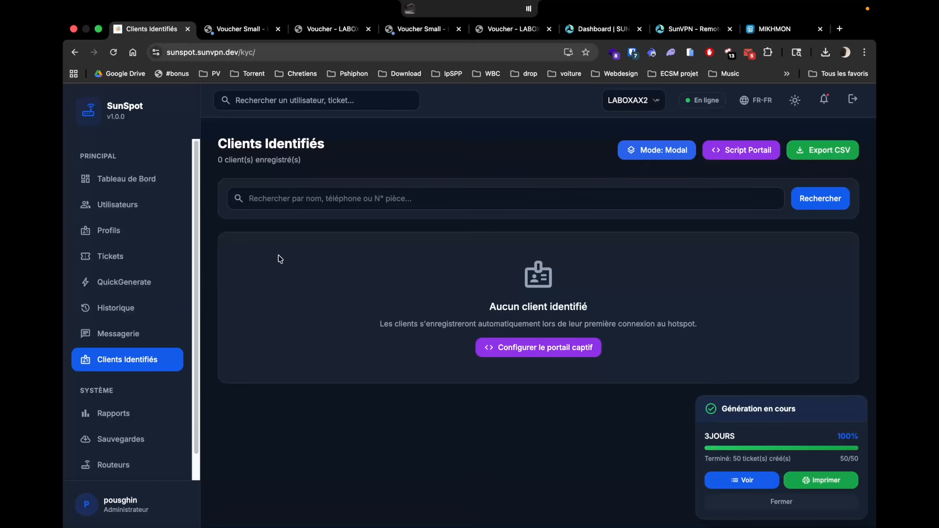
Scroll through the Rapports sales report page.
drag(223, 242, 697, 317)
click(661, 293)
click(146, 415)
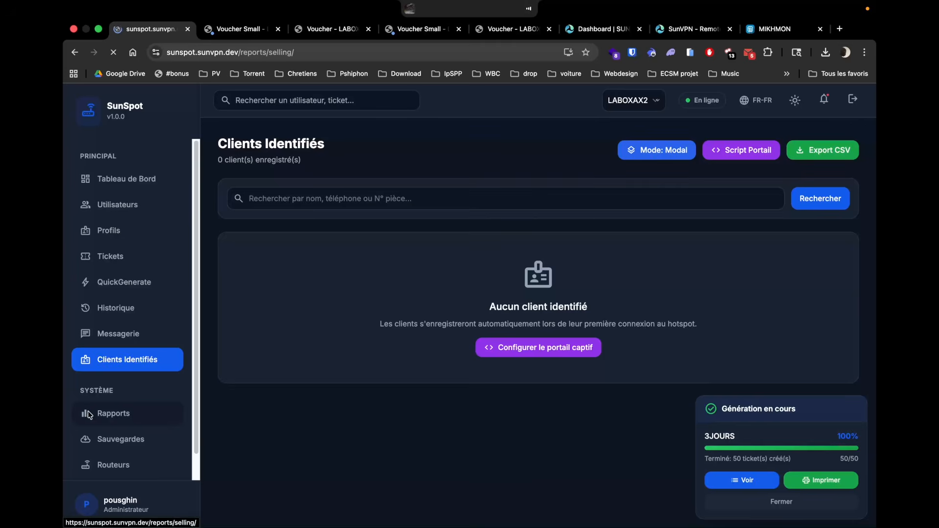
scroll(413, 333, down, 3)
scroll(410, 332, up, 3)
scroll(410, 332, down, 3)
scroll(411, 336, down, 1)
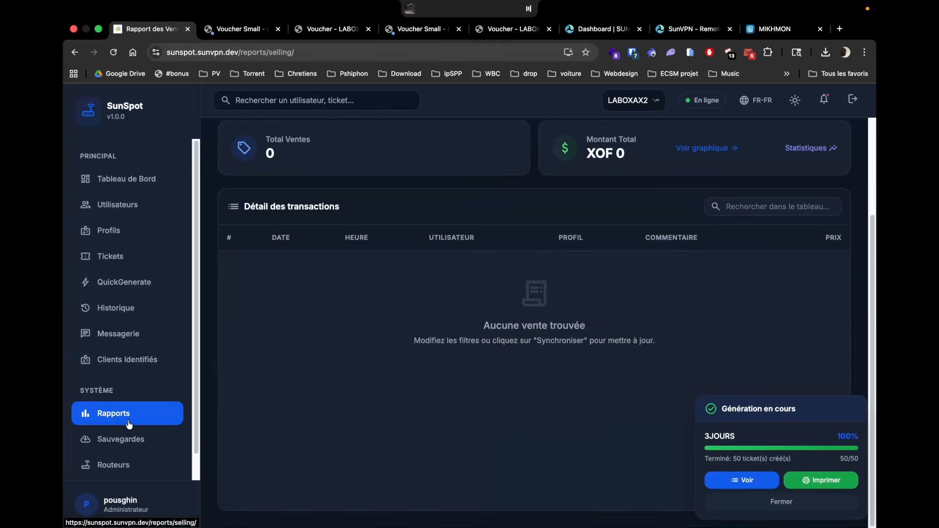
Show the empty Sauvegardes page and dismiss the 'Génération en cours' notice.
click(120, 442)
scroll(119, 441, down, 1)
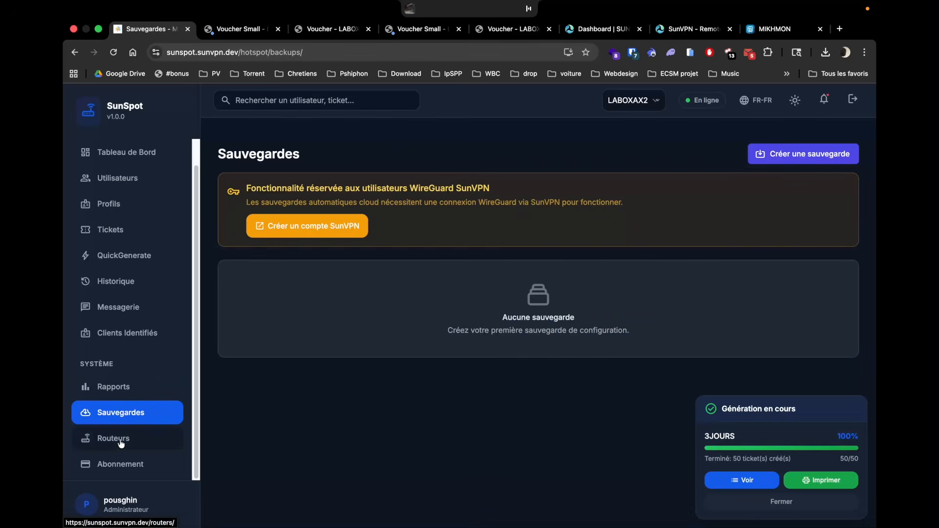
scroll(119, 440, up, 1)
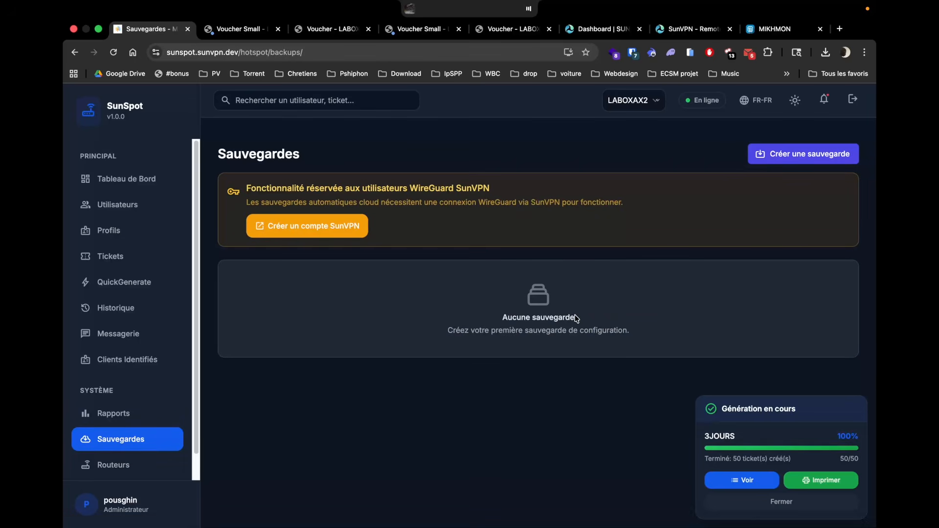
click(760, 508)
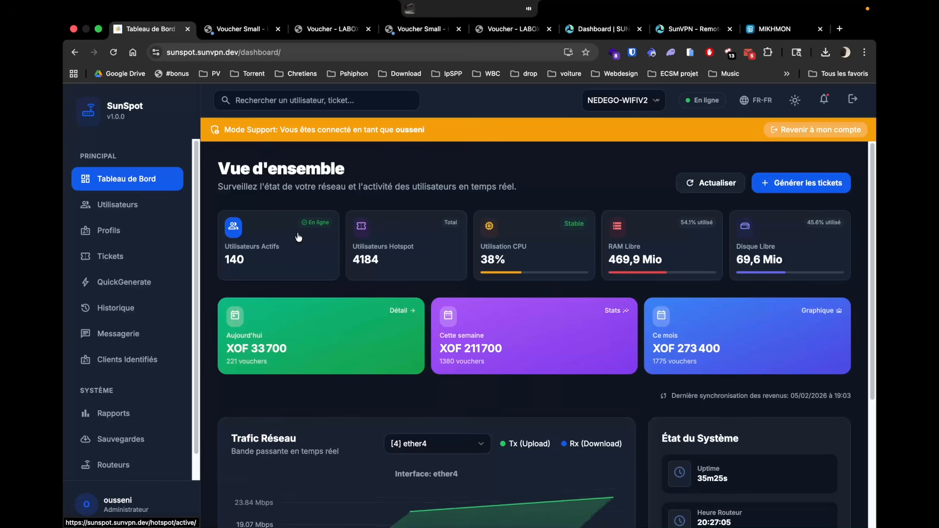
Return to the Tableau de Bord and scroll through the Trafic Réseau chart and system status.
click(111, 210)
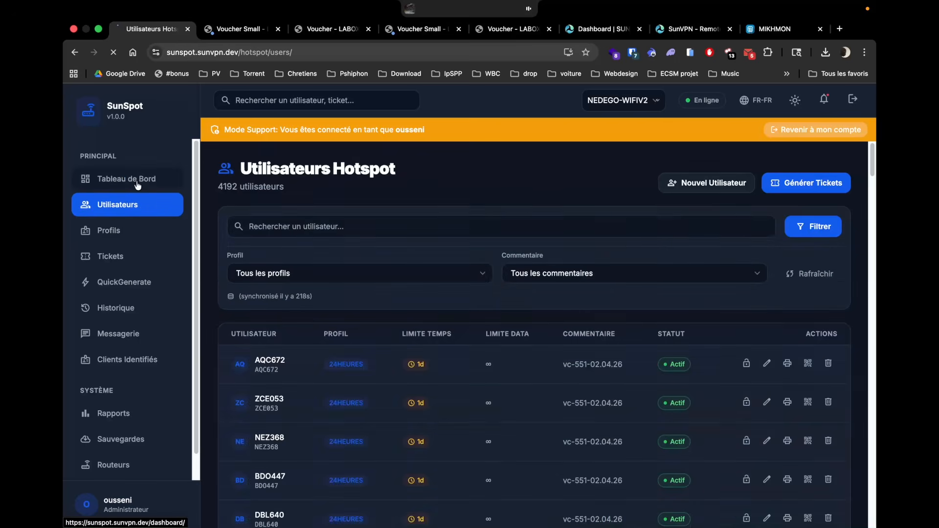
click(133, 181)
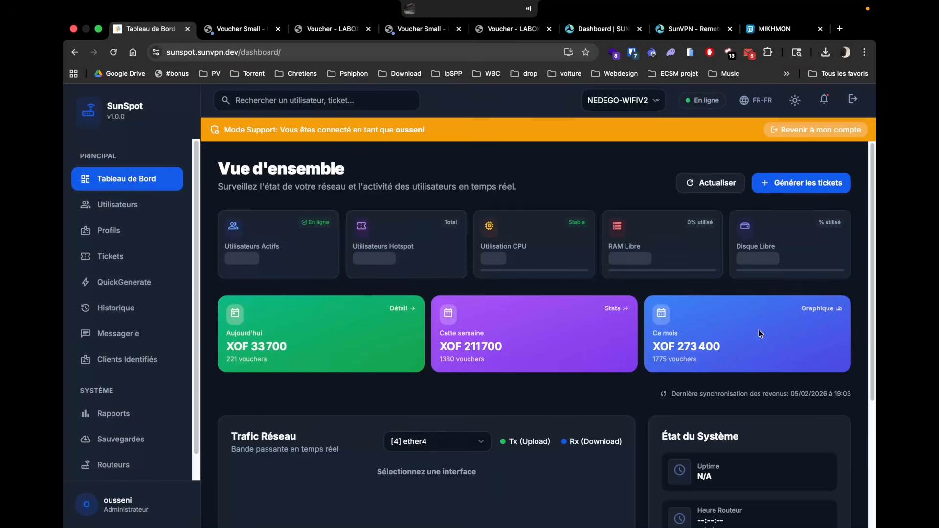
scroll(410, 285, down, 4)
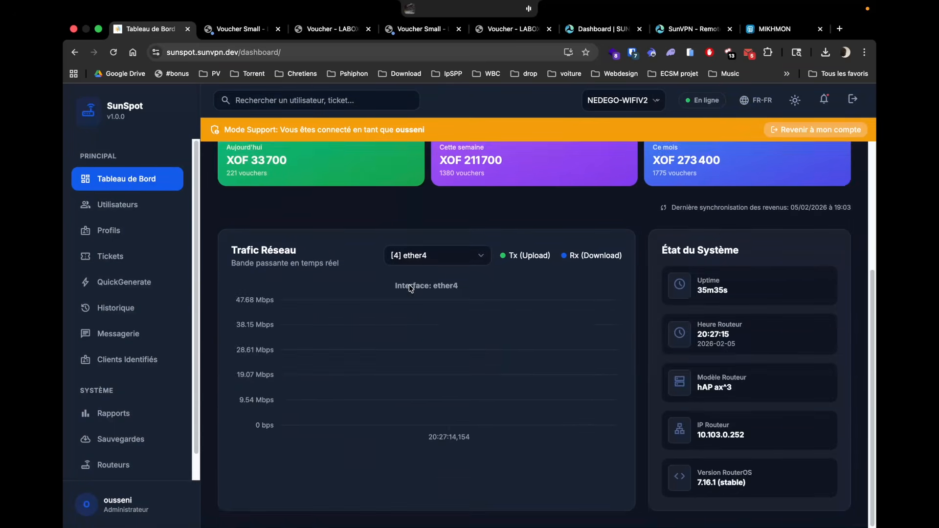
scroll(410, 285, up, 4)
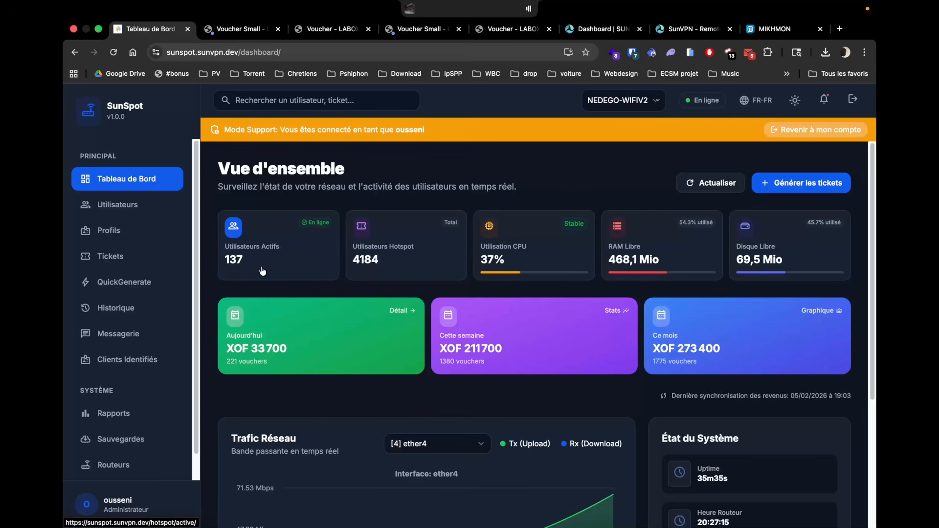
scroll(260, 269, down, 5)
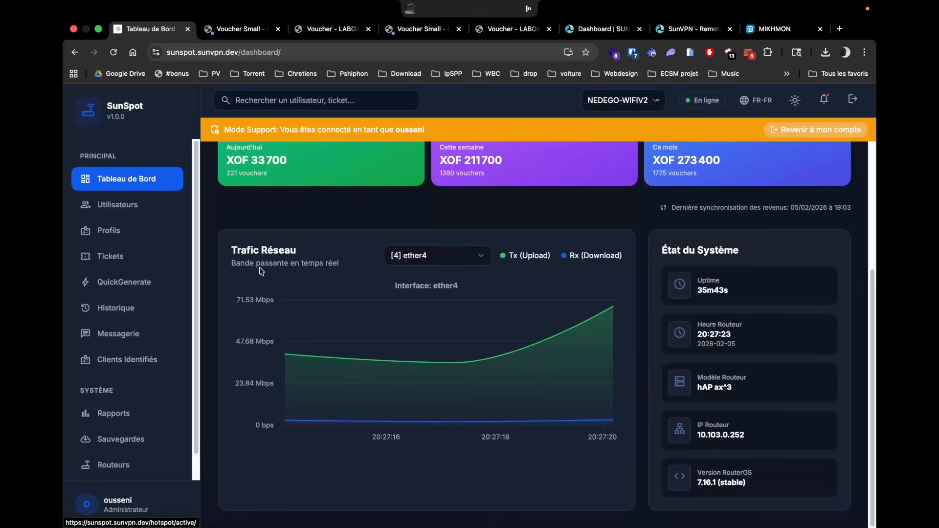
scroll(262, 284, up, 5)
scroll(261, 289, down, 2)
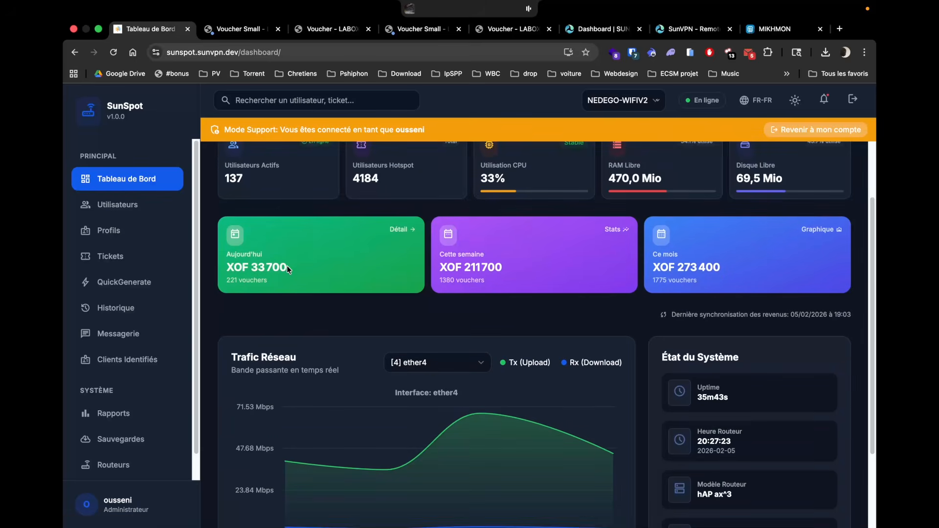
Highlight today's and the monthly XOF 273 400 revenue figures on the dashboard.
drag(289, 268, 199, 274)
click(310, 270)
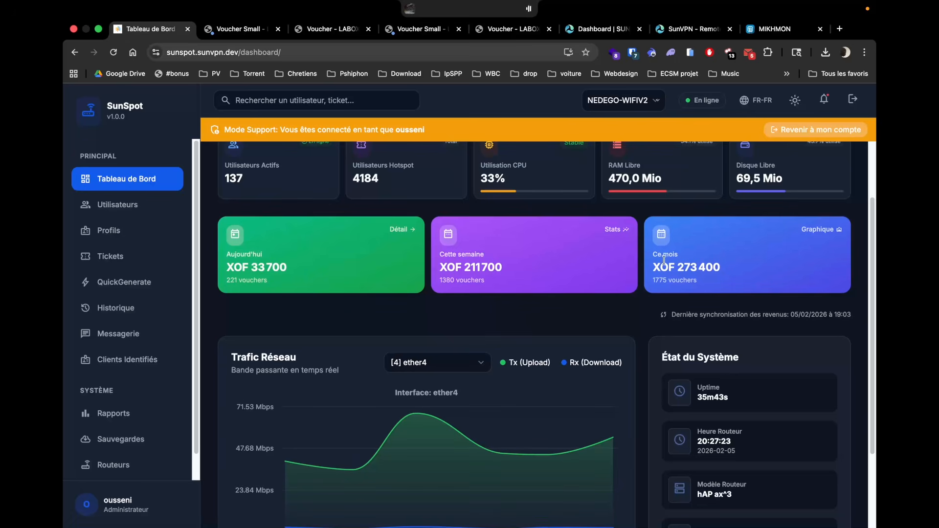
drag(678, 268, 706, 270)
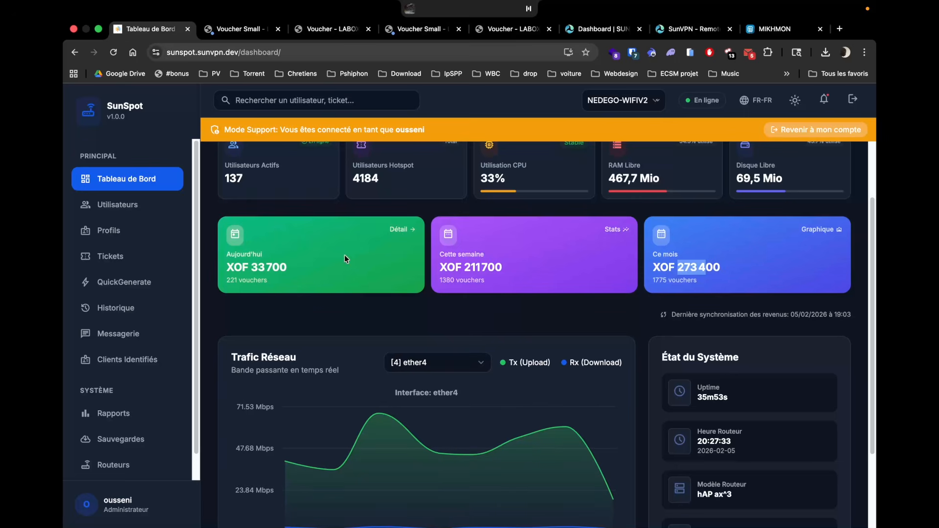
Open the revenue statistics page and inspect the Période 1 start and end dates.
click(617, 231)
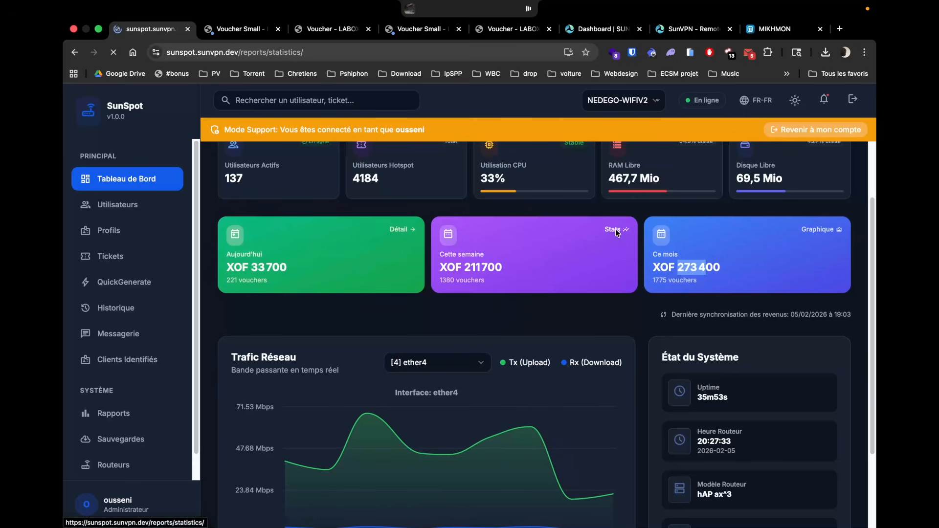
scroll(498, 298, down, 2)
scroll(498, 297, down, 2)
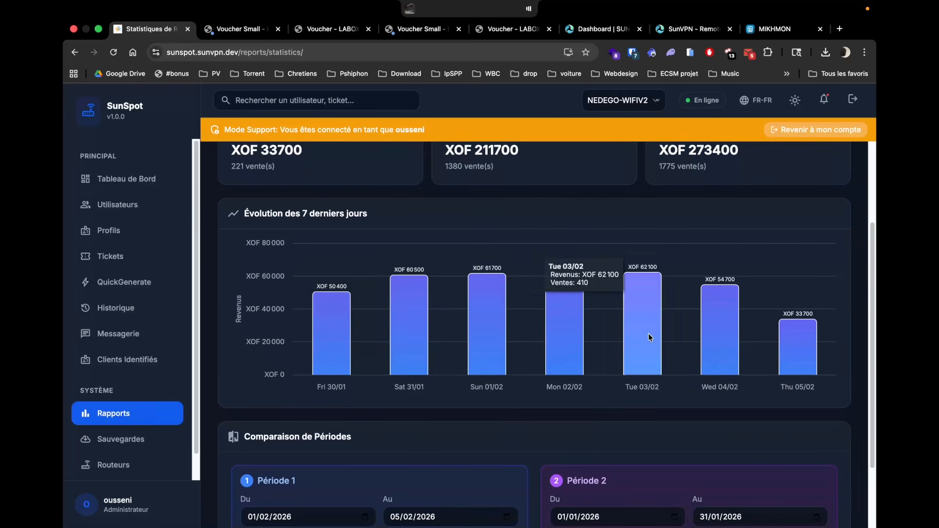
scroll(544, 357, down, 3)
click(285, 427)
click(440, 392)
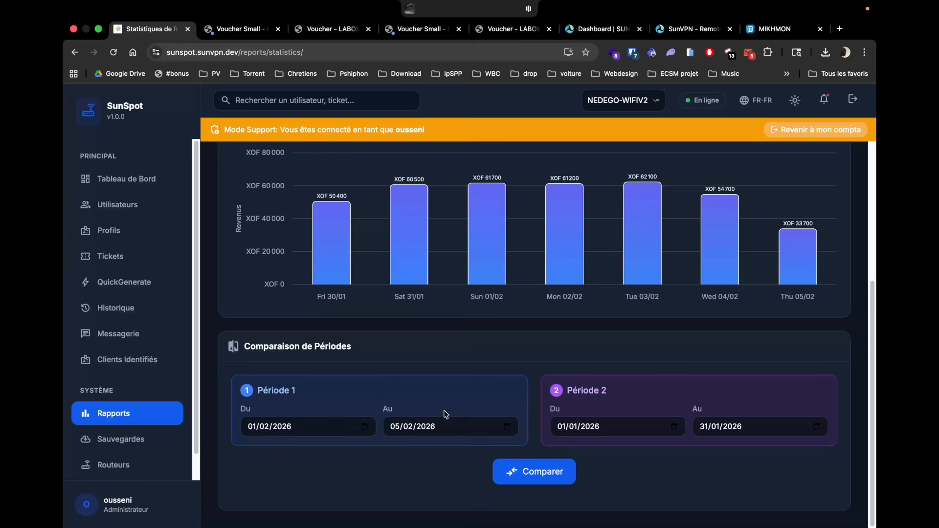
click(415, 428)
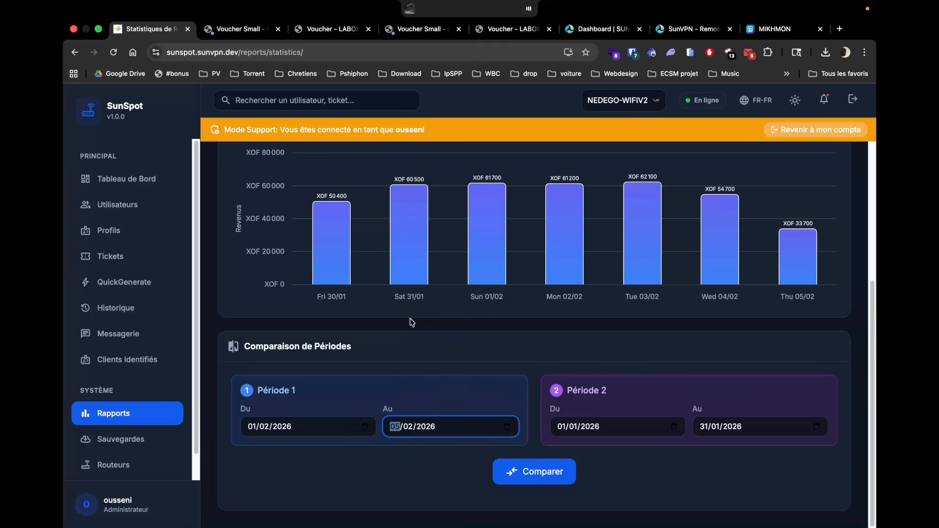
scroll(412, 323, up, 5)
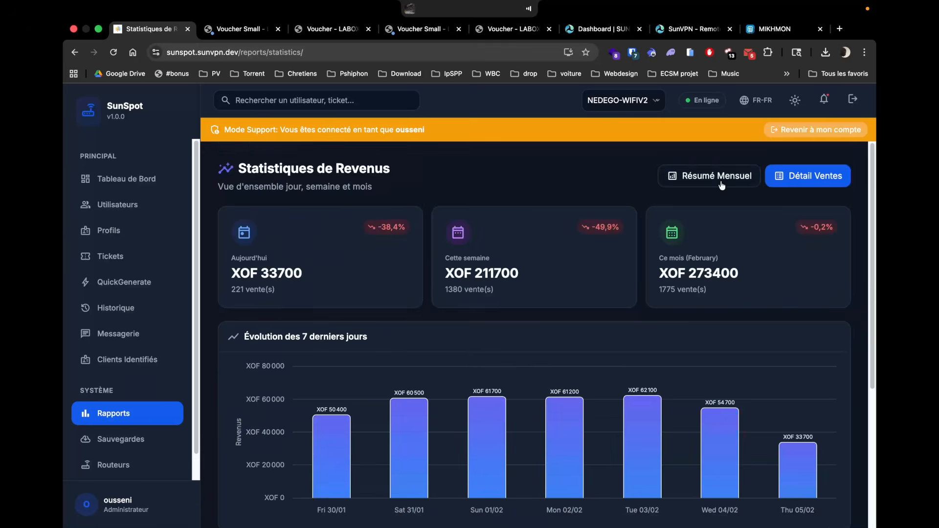
Display the February 2026 Résumé des Ventes and read the daily sales chart values.
click(718, 176)
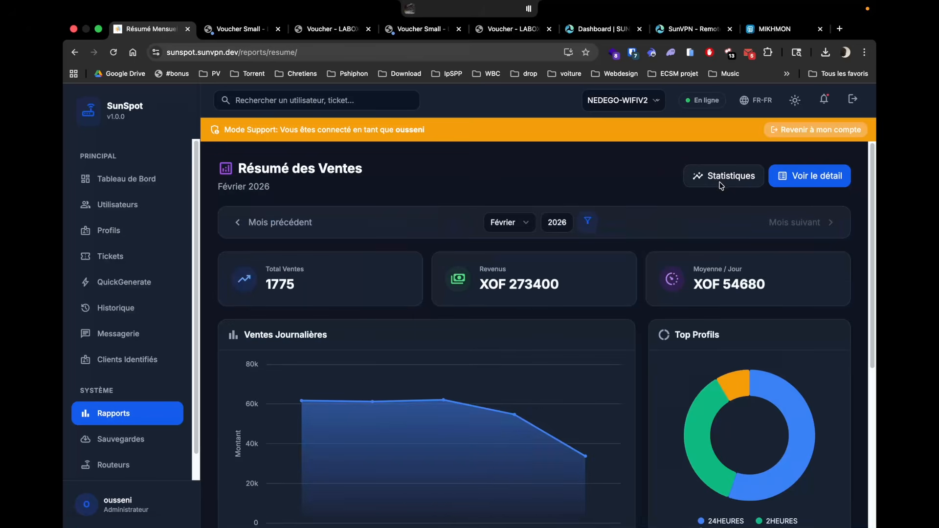
scroll(634, 297, down, 5)
scroll(634, 298, up, 2)
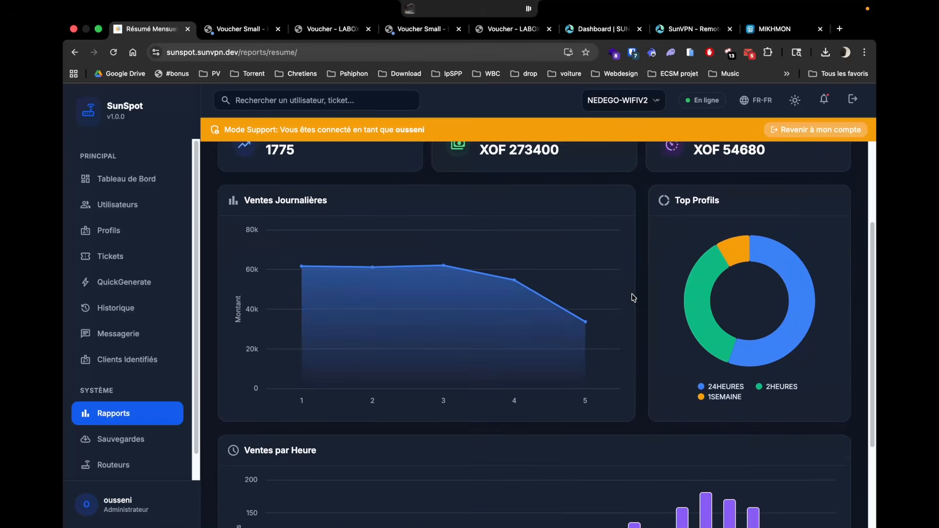
scroll(634, 298, up, 1)
mouse_move(296, 306)
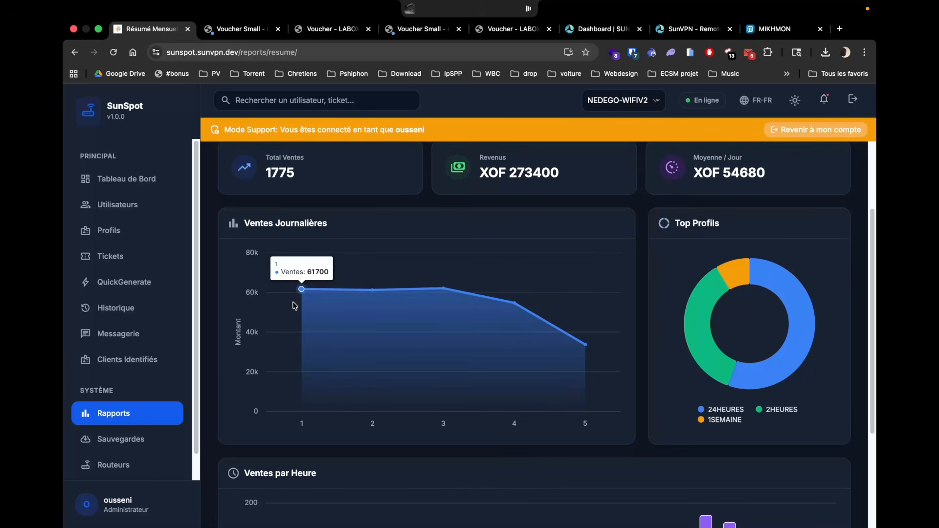
mouse_move(391, 296)
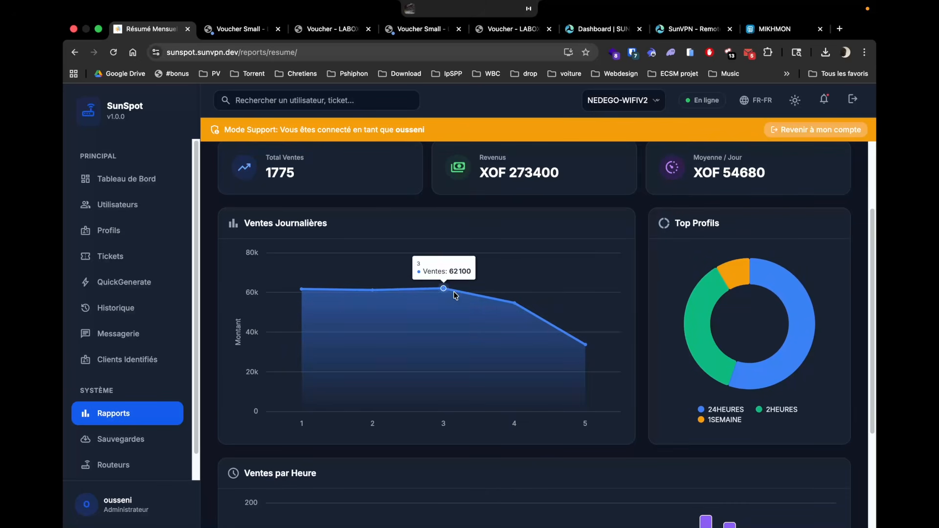
mouse_move(500, 302)
mouse_move(582, 343)
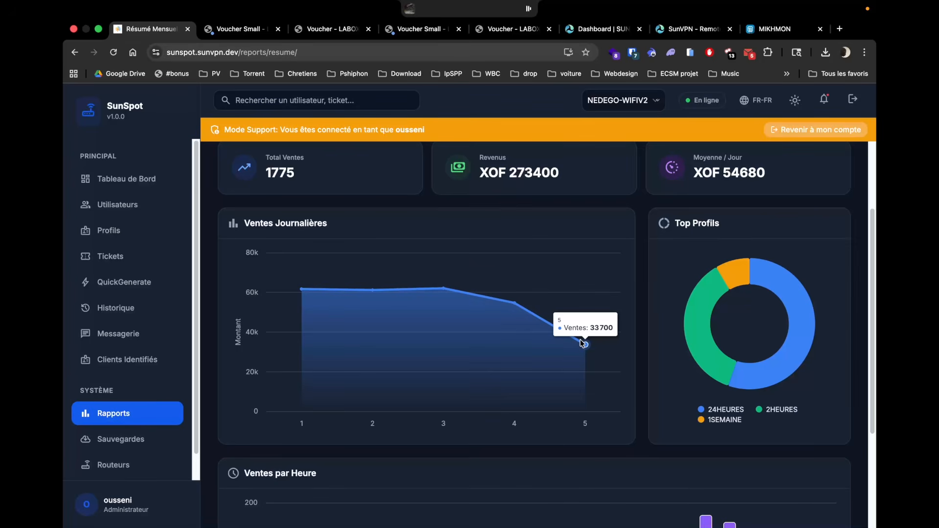
mouse_move(690, 365)
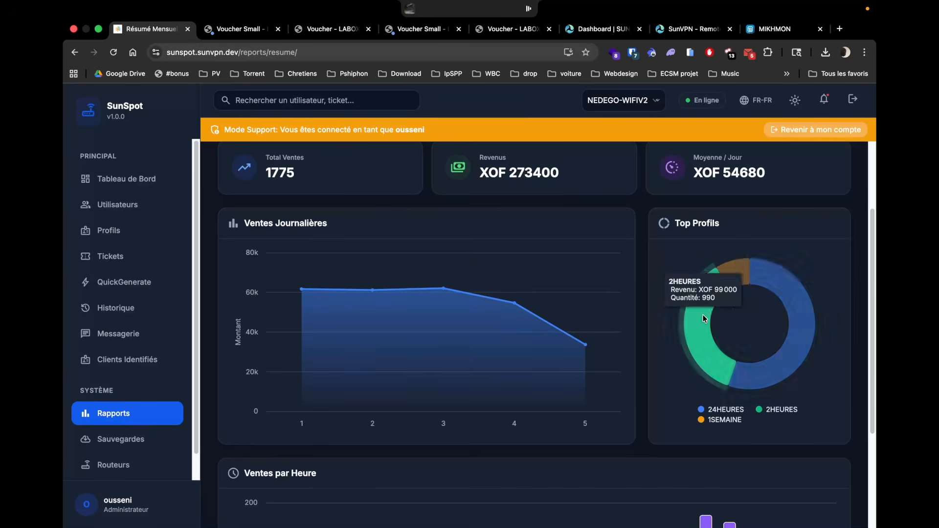
mouse_move(732, 290)
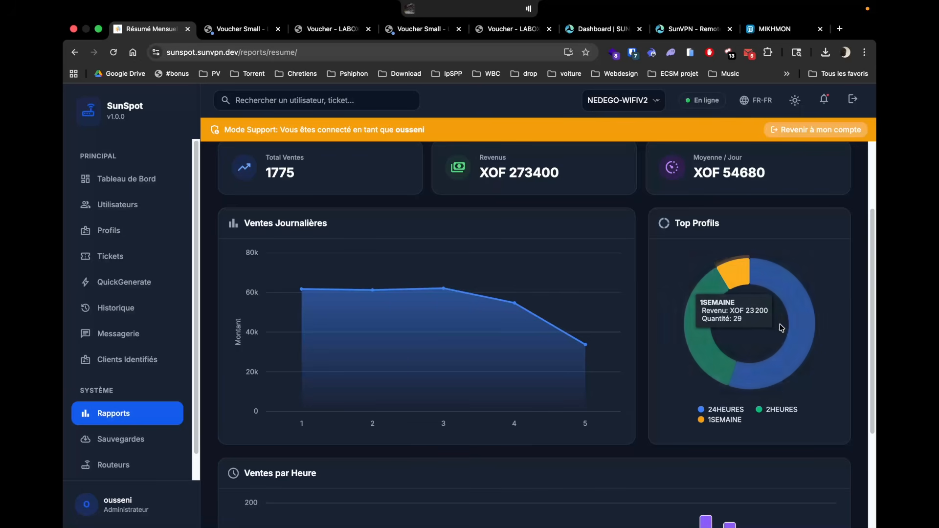
mouse_move(794, 323)
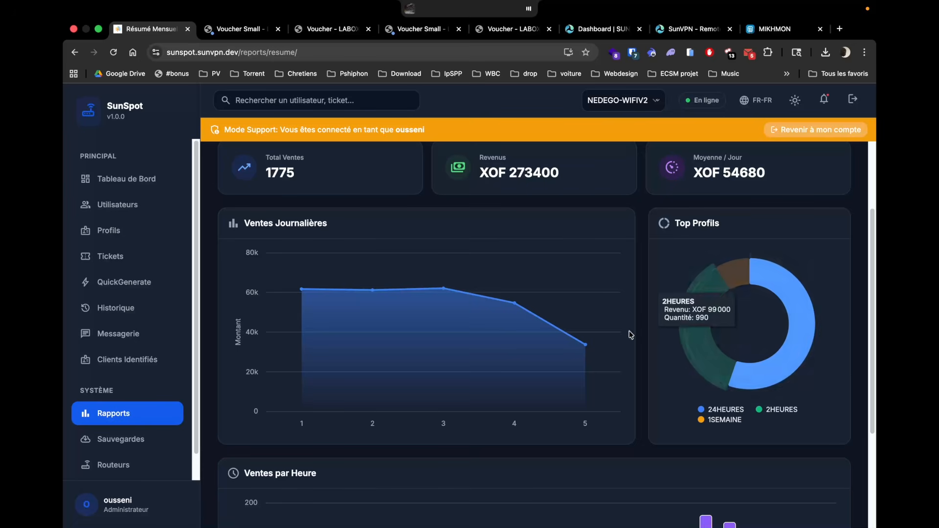
Scroll down to the Ventes par Heure chart and back to the top.
scroll(541, 321, down, 3)
drag(249, 316, 327, 323)
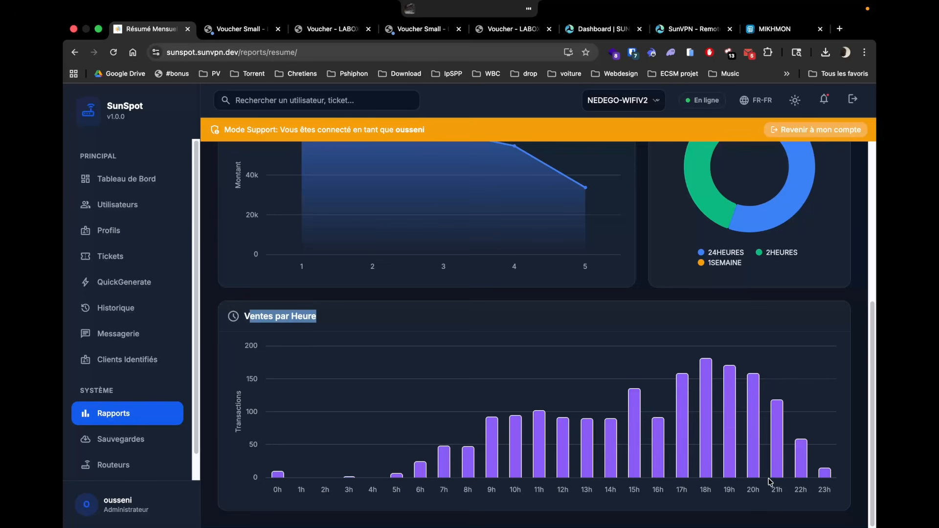
scroll(607, 460, up, 6)
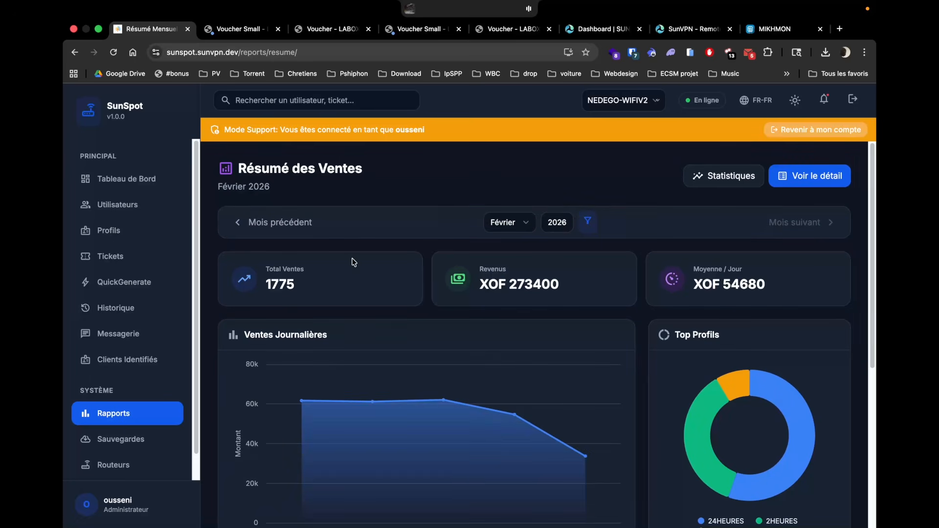
Switch the sales summary month to Janvier and review its 11900 sales and XOF 1829600 revenue.
click(511, 219)
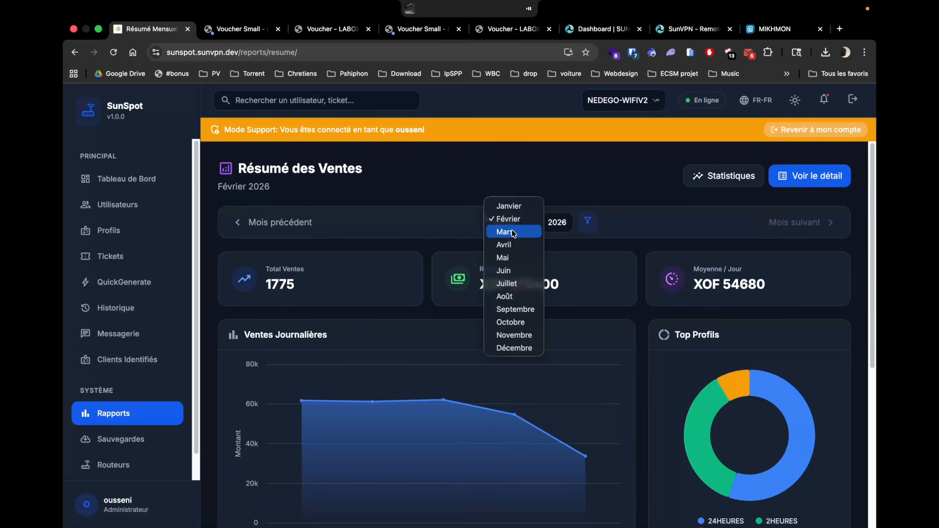
click(512, 206)
click(587, 223)
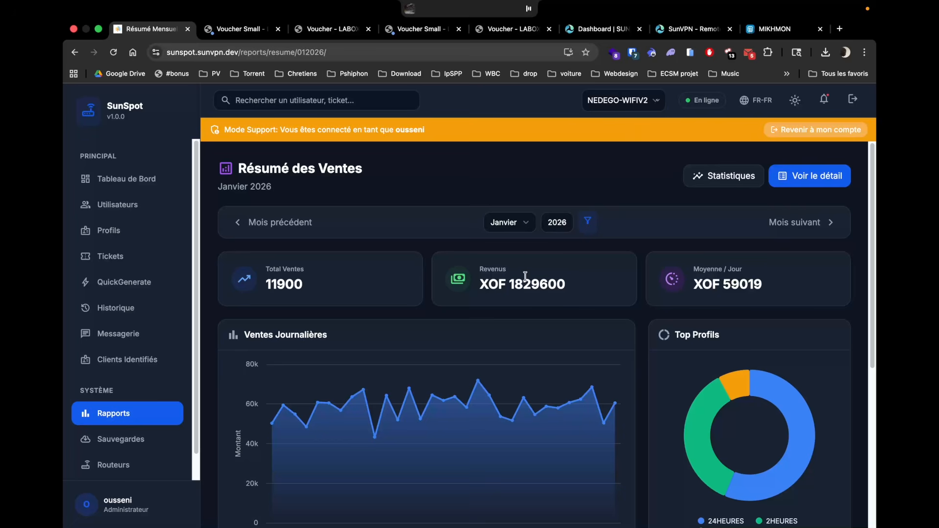
scroll(527, 266, down, 1)
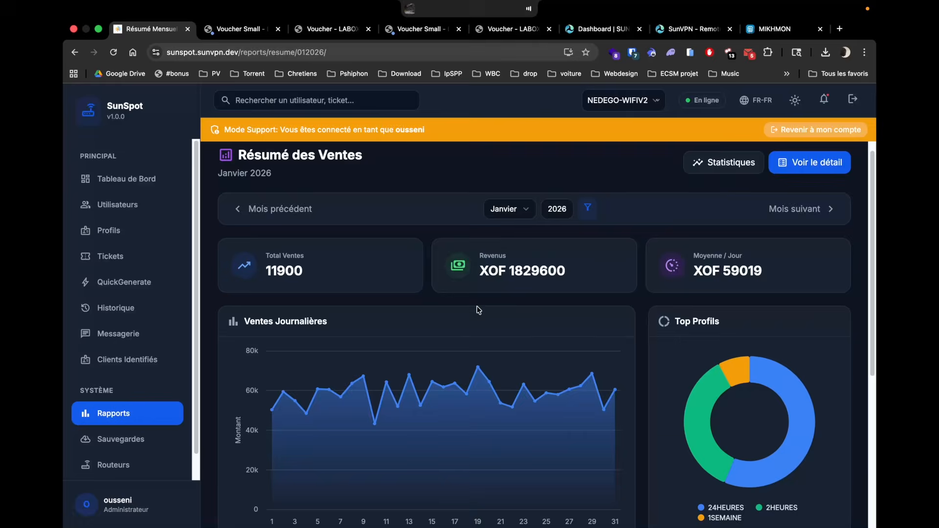
scroll(479, 310, down, 5)
scroll(479, 310, up, 6)
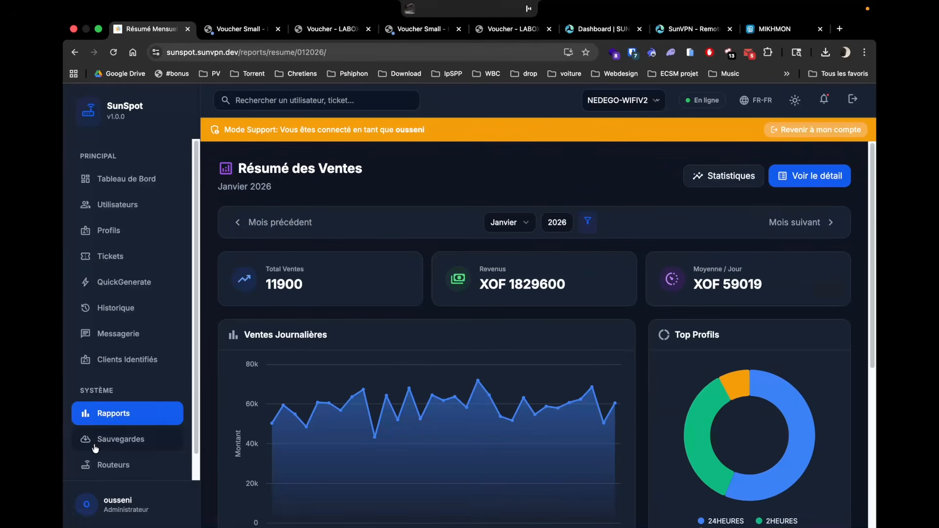
Download the newest backup, sunspot_export_1770257096.rsc, from the Sauvegardes list.
click(103, 440)
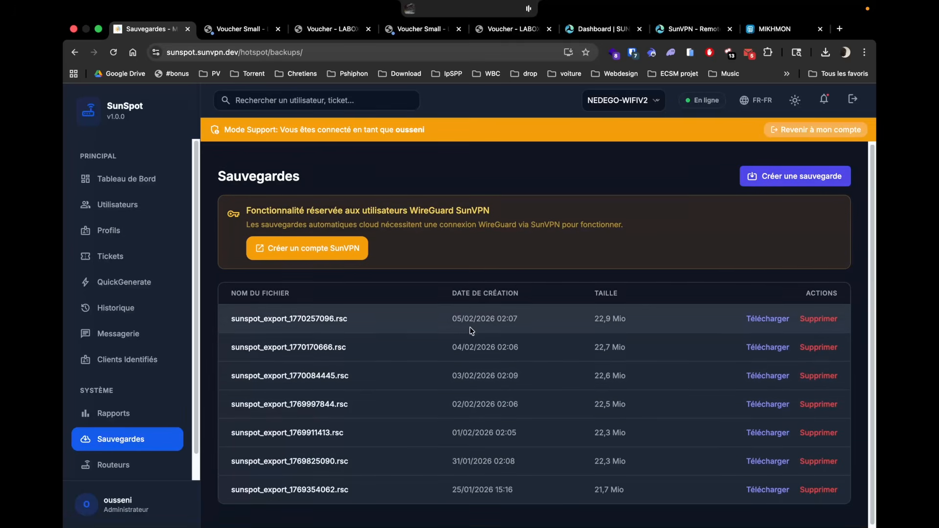
click(765, 323)
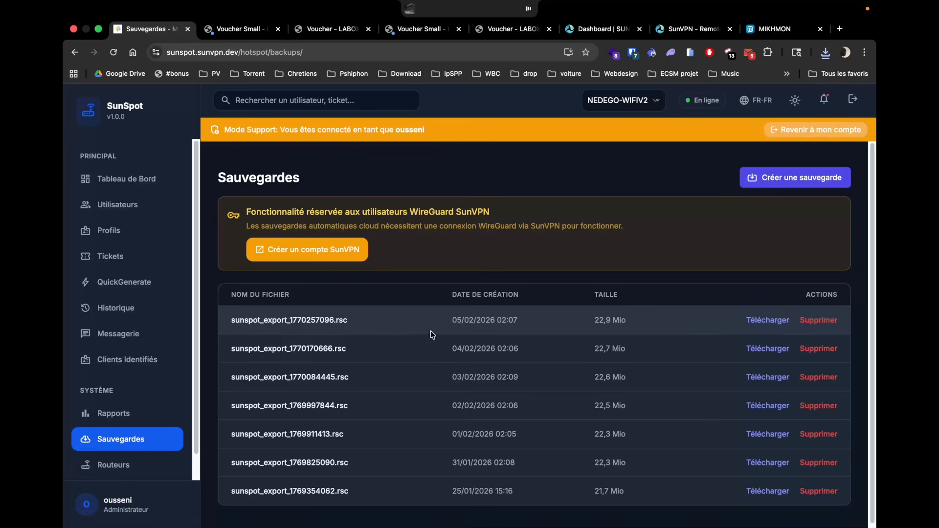
drag(452, 320, 507, 320)
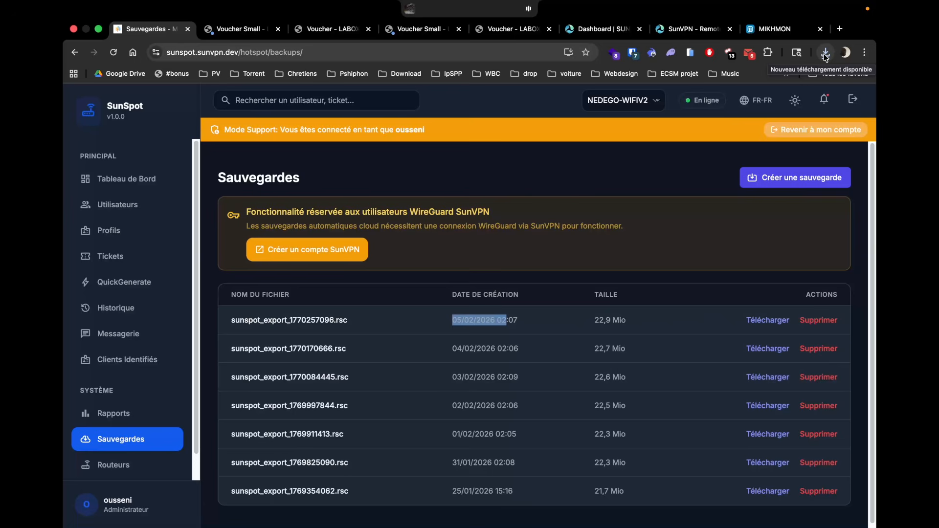
scroll(124, 465, down, 2)
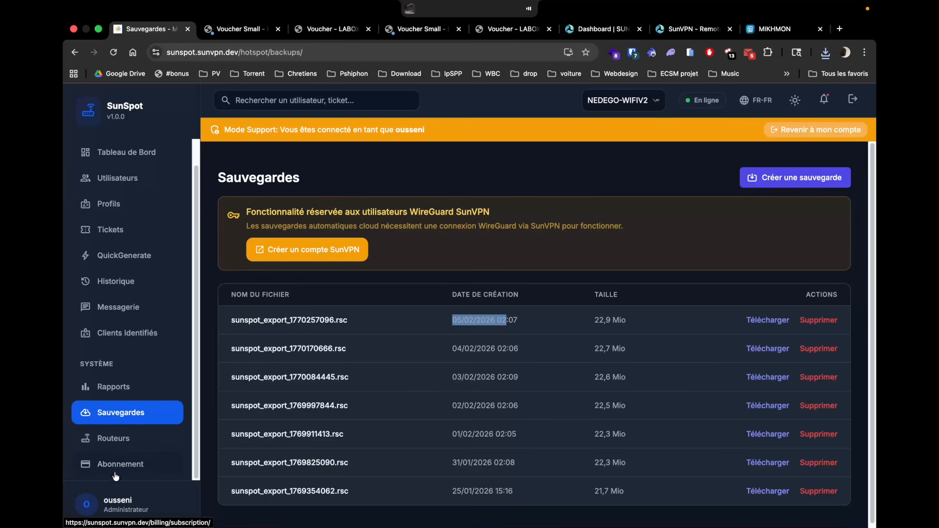
Show Mon Abonnement with the 14500 FCFA balance, 10 routers and 3 expired.
click(123, 446)
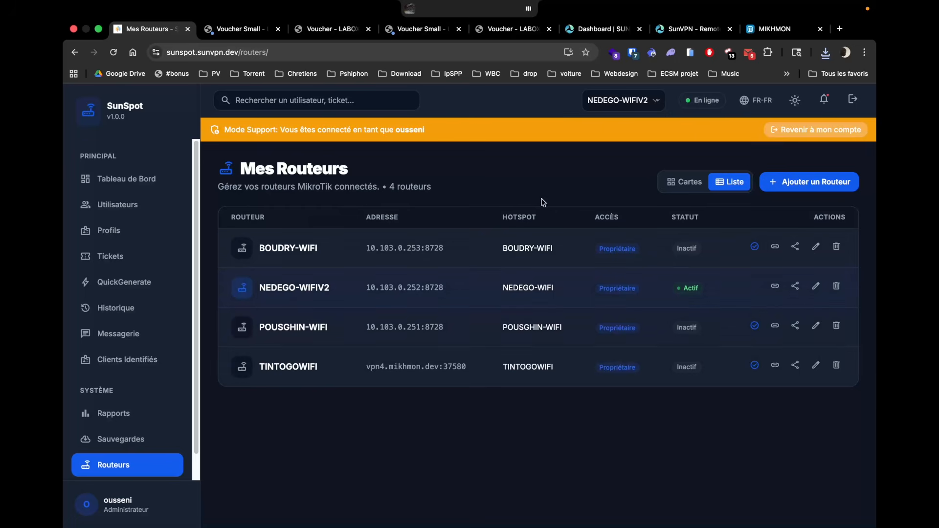
scroll(123, 376, down, 1)
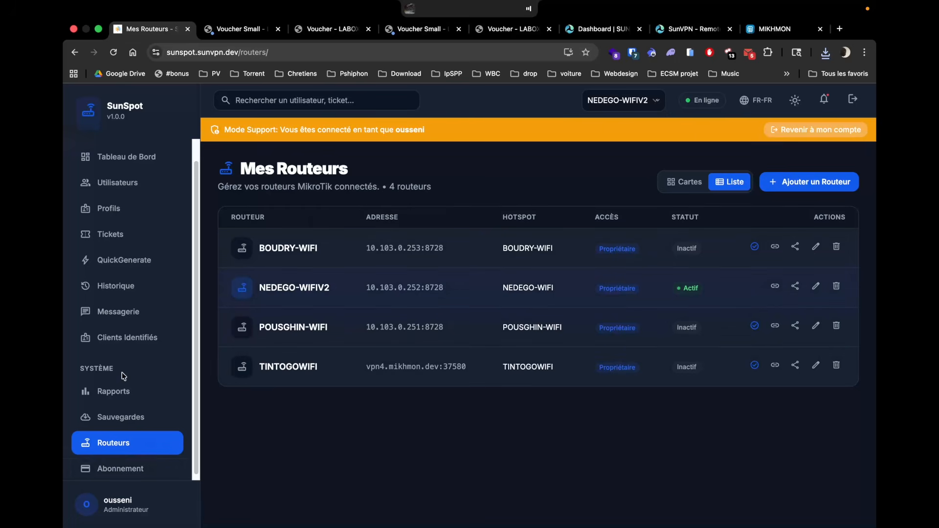
click(112, 471)
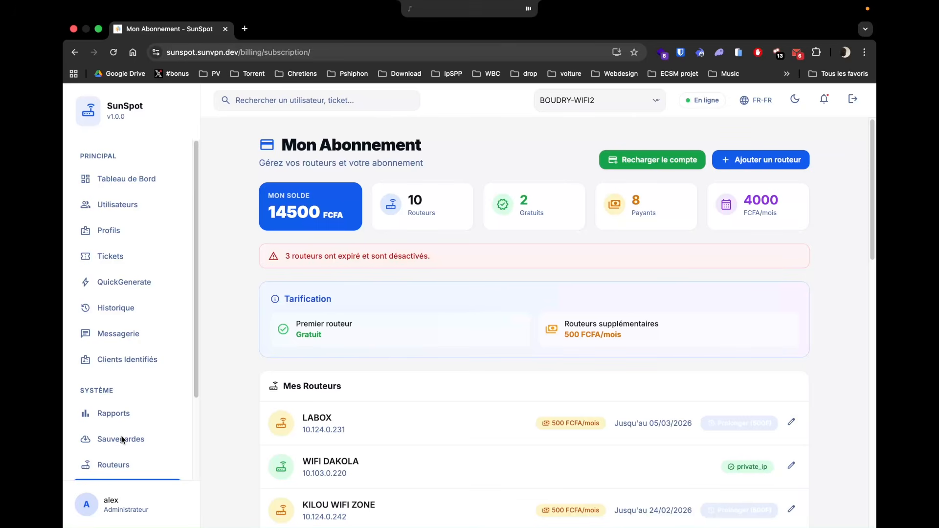
Open the Recharger le compte dialog from the Mon Abonnement page.
click(624, 159)
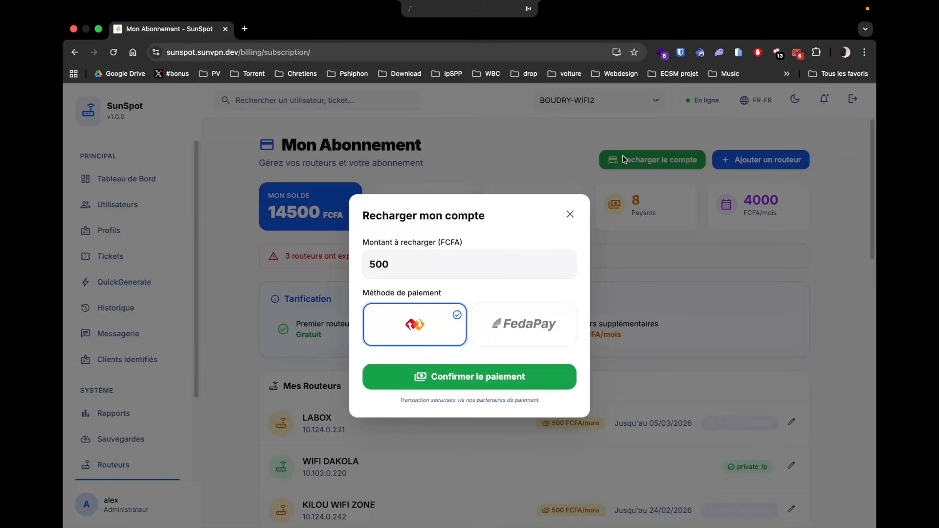
Set the recharge amount to 100 FCFA and confirm payment via YengaPay.
click(459, 263)
key(BackSpace)
key(BackSpace)
key(BackSpace)
text(1)
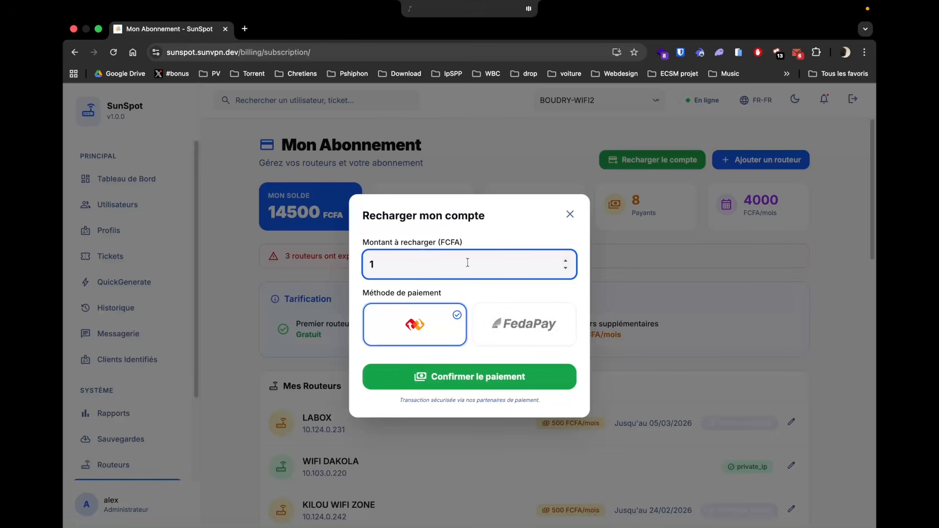
click(570, 214)
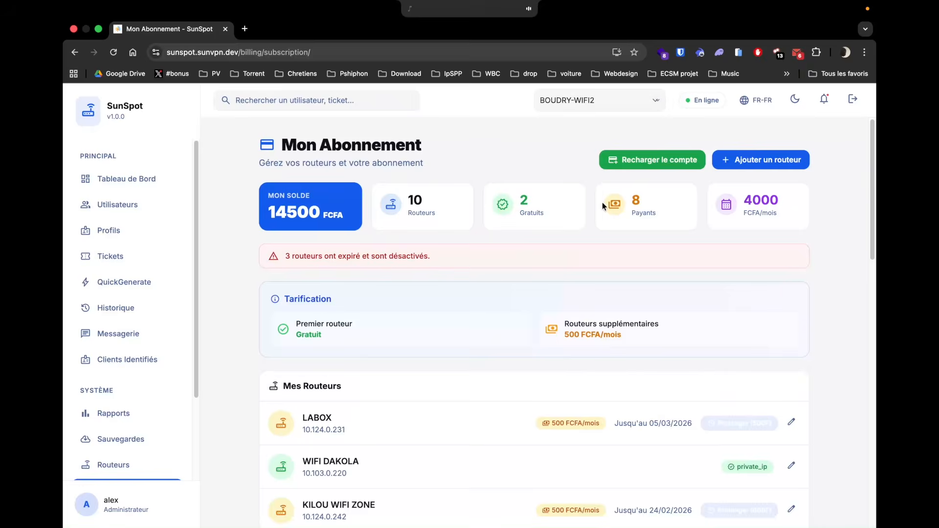
click(612, 160)
click(501, 263)
text(00)
click(432, 388)
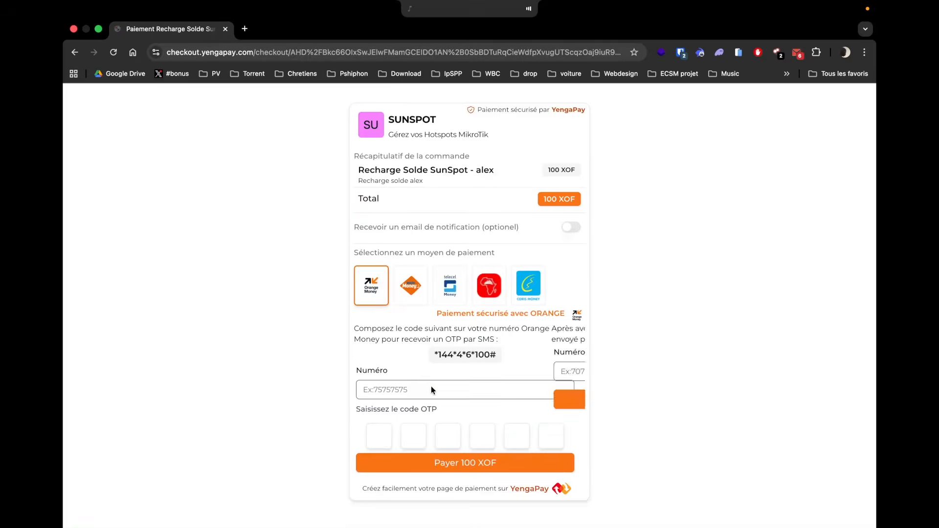
Pay 100 XOF with Orange Money using the saved phone number and the OTP code.
click(413, 389)
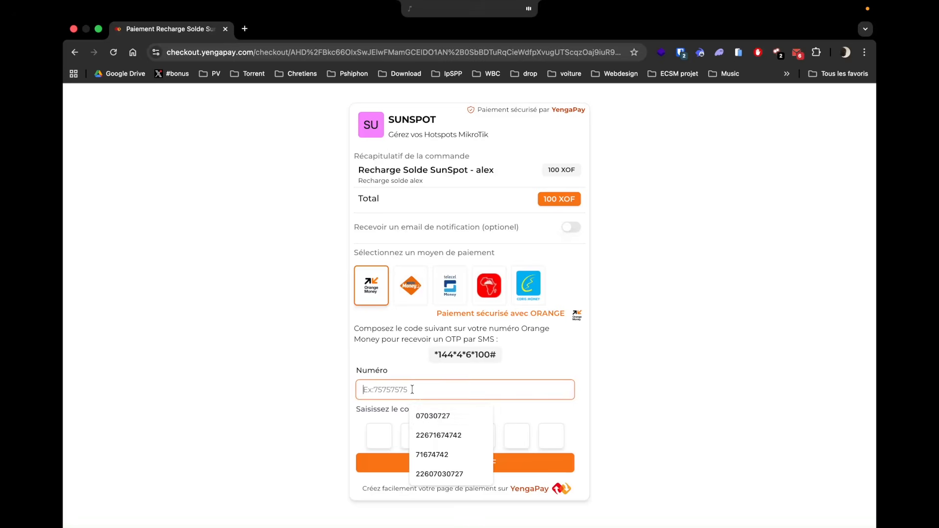
click(432, 415)
click(378, 434)
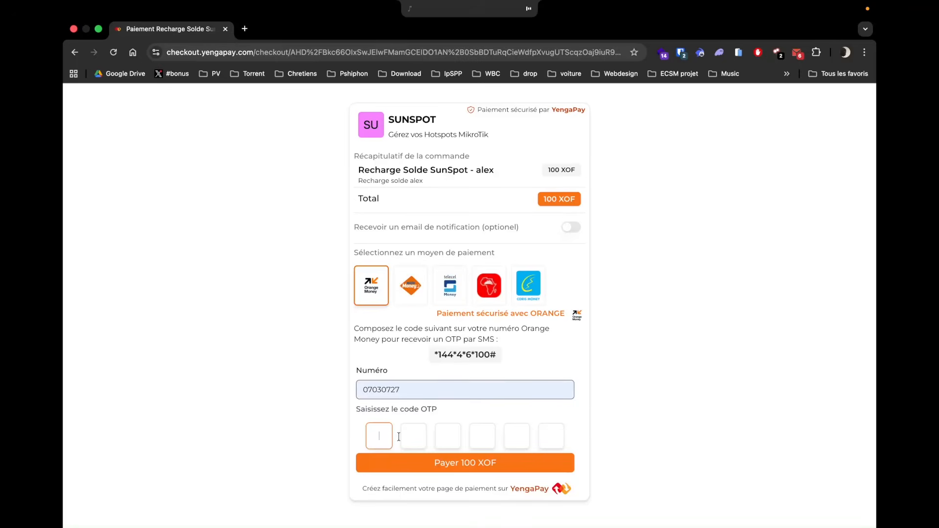
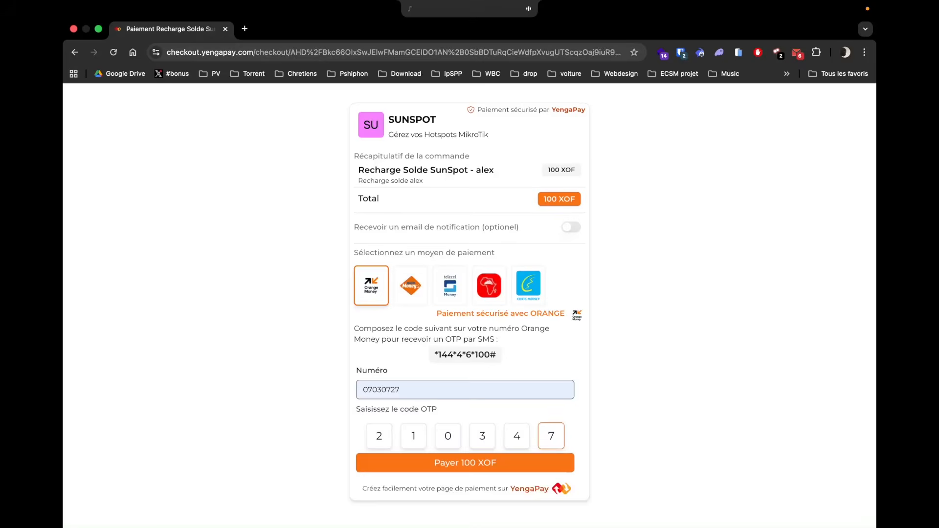
click(386, 465)
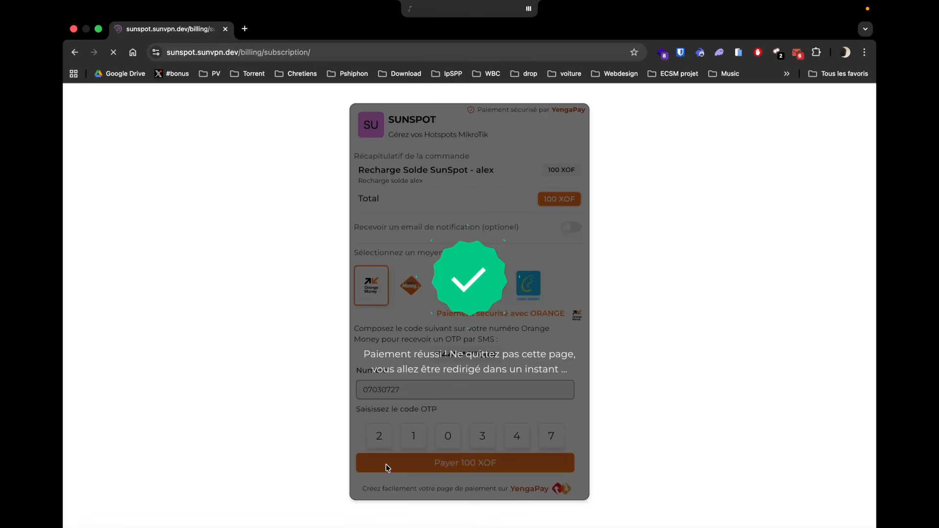
Scroll Mon Abonnement to check the 14600 FCFA balance and the completed 100 FCFA payment.
scroll(386, 465, down, 10)
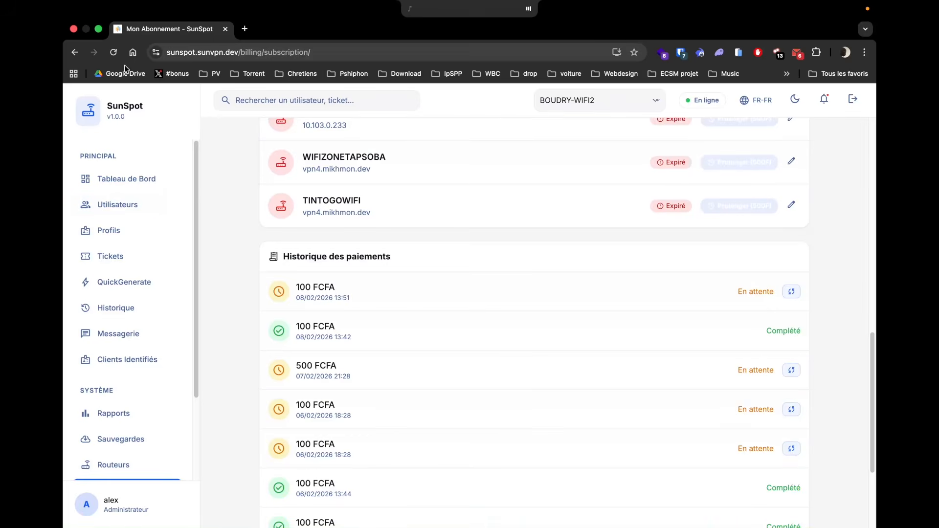
scroll(363, 193, up, 10)
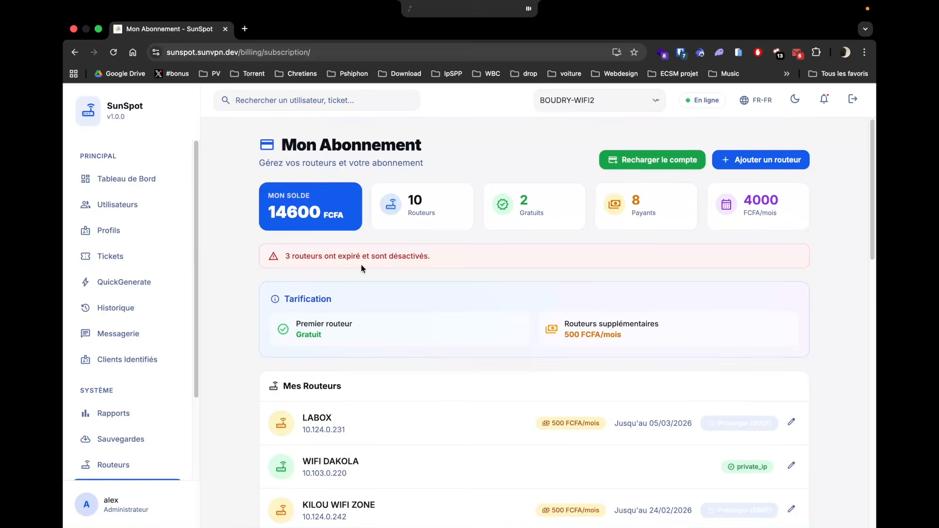
scroll(361, 265, down, 12)
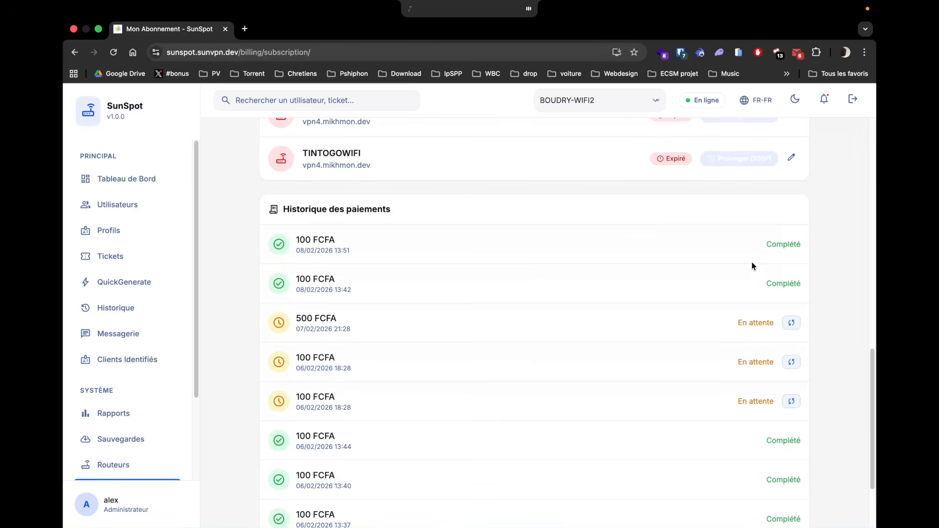
scroll(741, 270, up, 10)
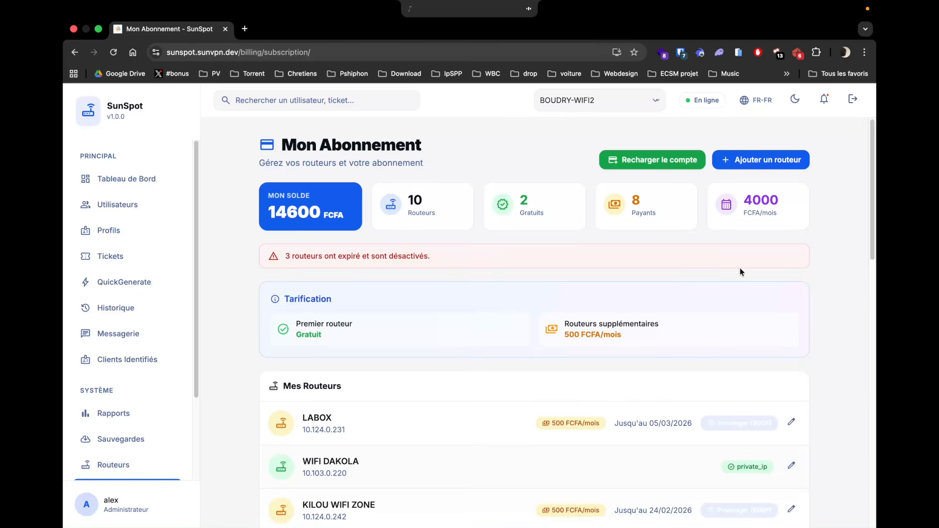
scroll(524, 381, down, 3)
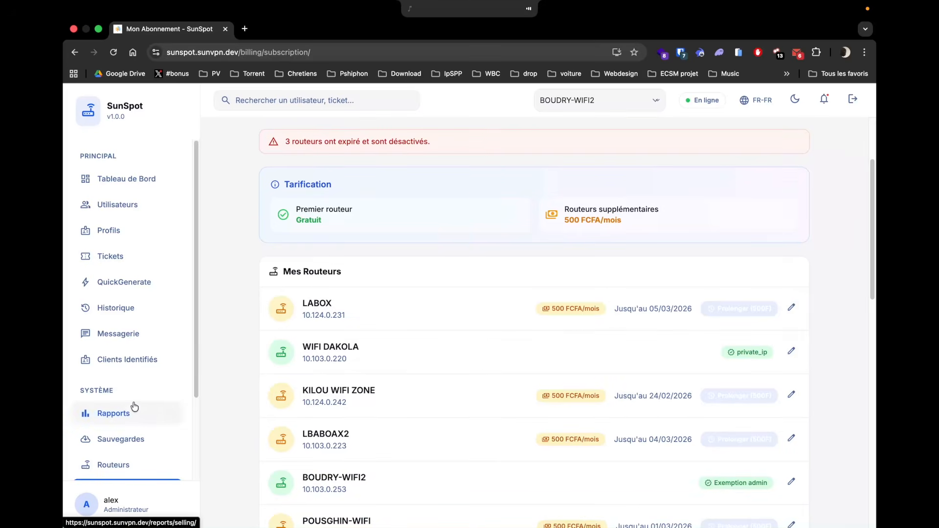
scroll(130, 436, down, 1)
scroll(131, 435, down, 2)
scroll(129, 439, up, 3)
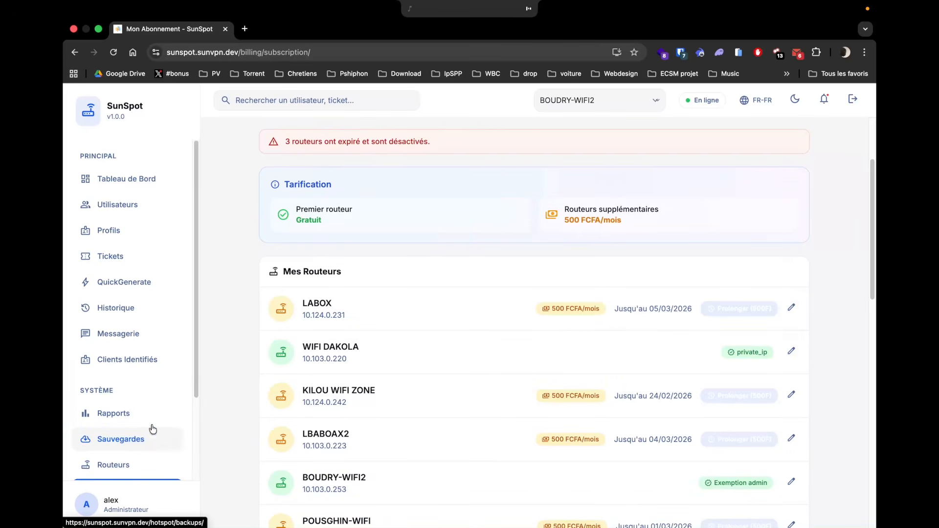
scroll(386, 343, up, 3)
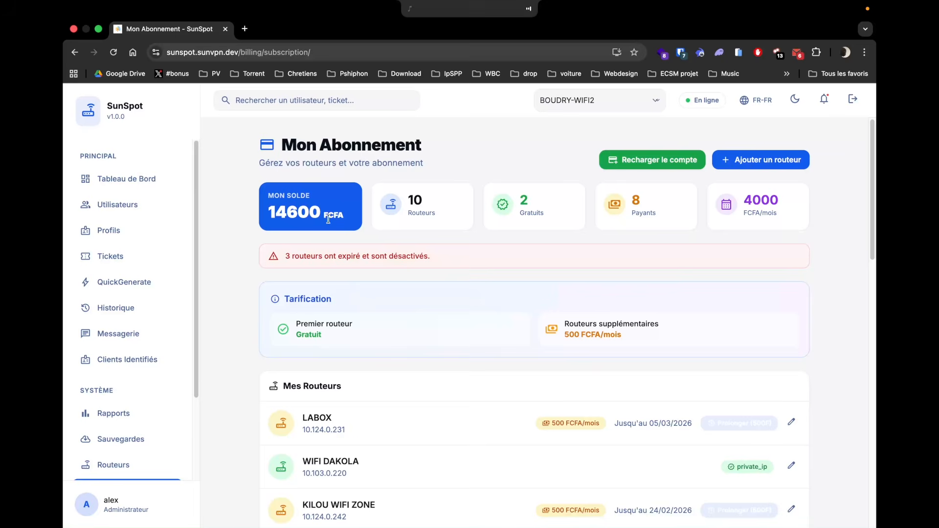
scroll(451, 235, down, 10)
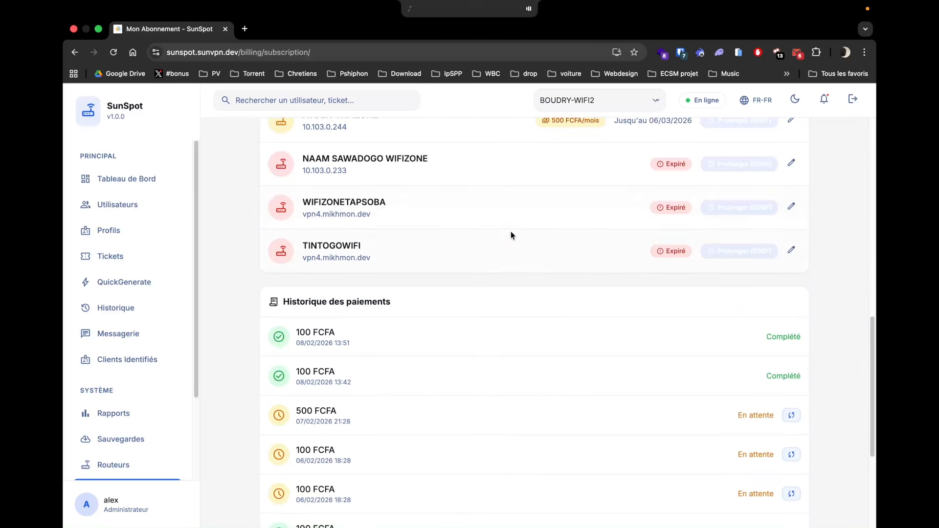
scroll(685, 215, up, 1)
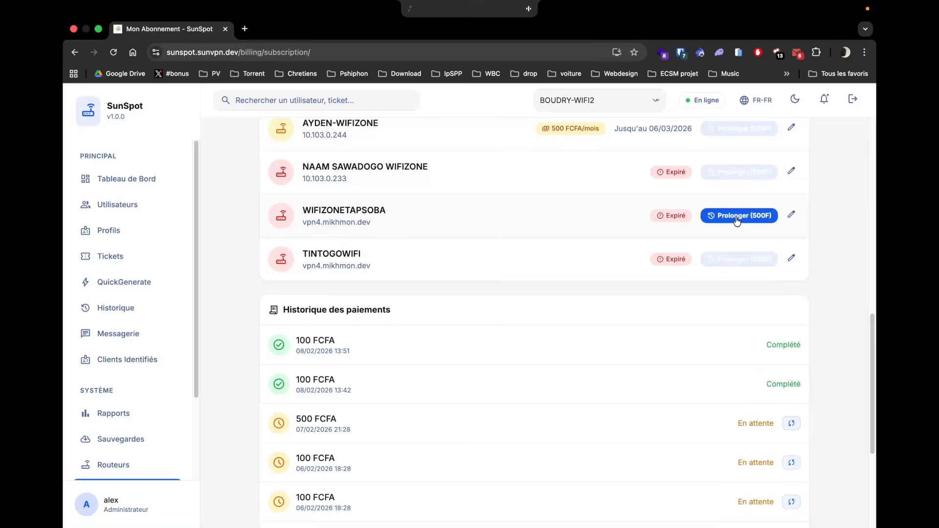
click(737, 220)
click(559, 133)
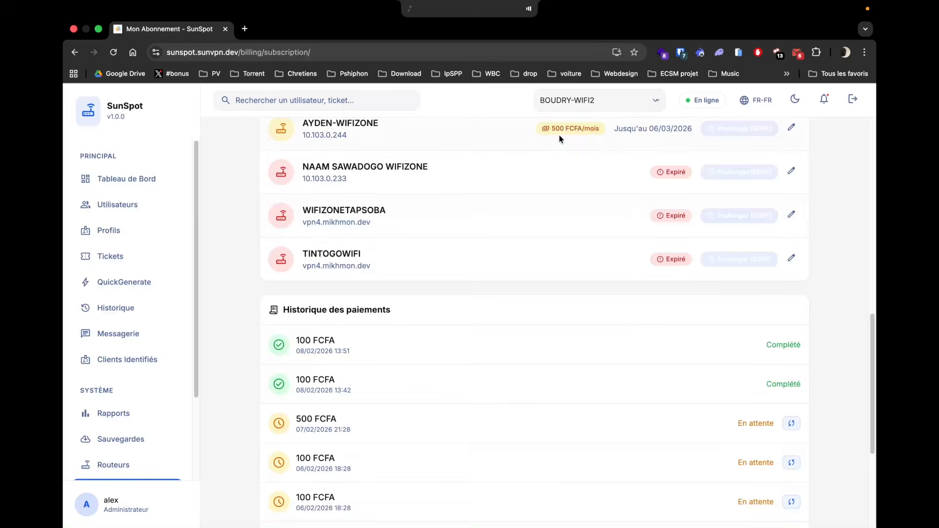
click(564, 115)
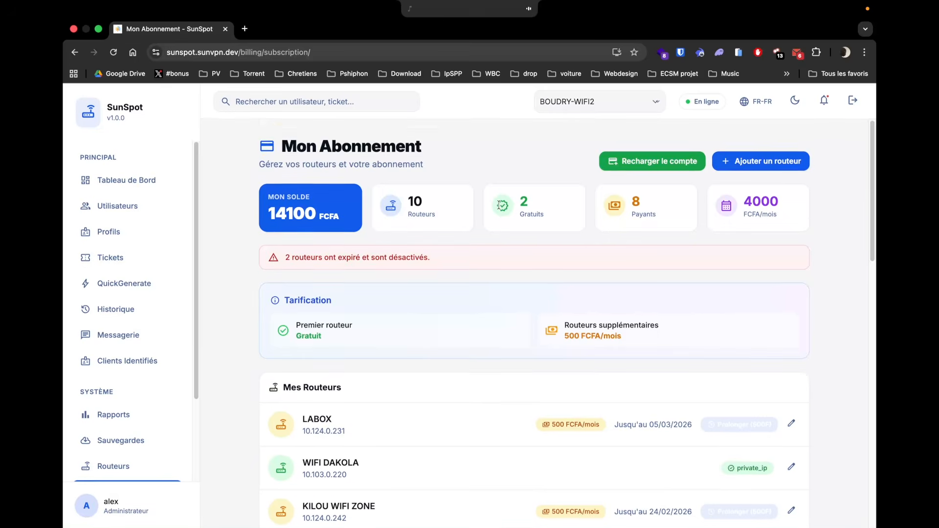
scroll(500, 209, down, 9)
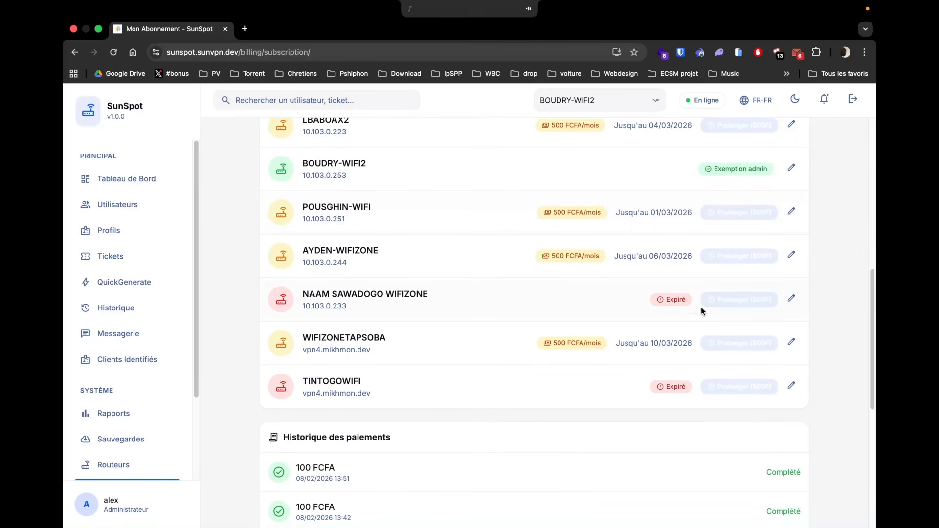
click(747, 292)
click(568, 130)
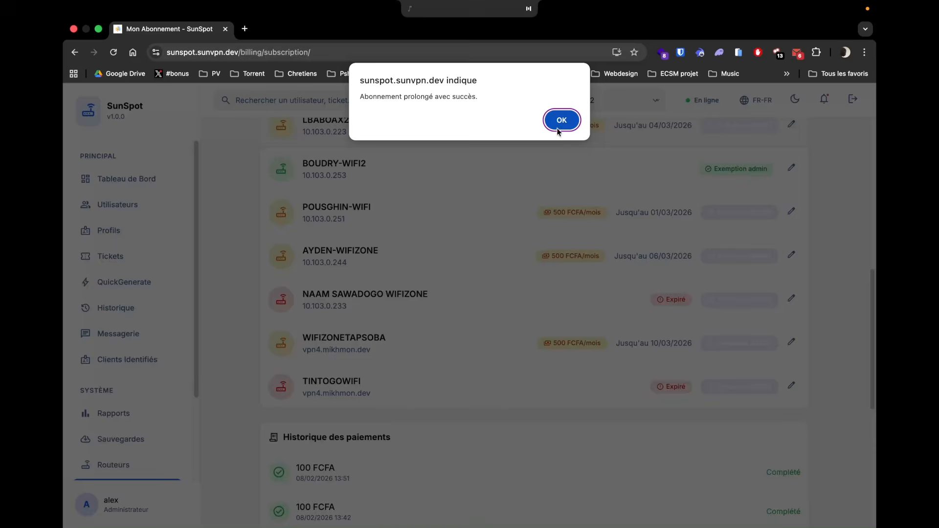
click(559, 127)
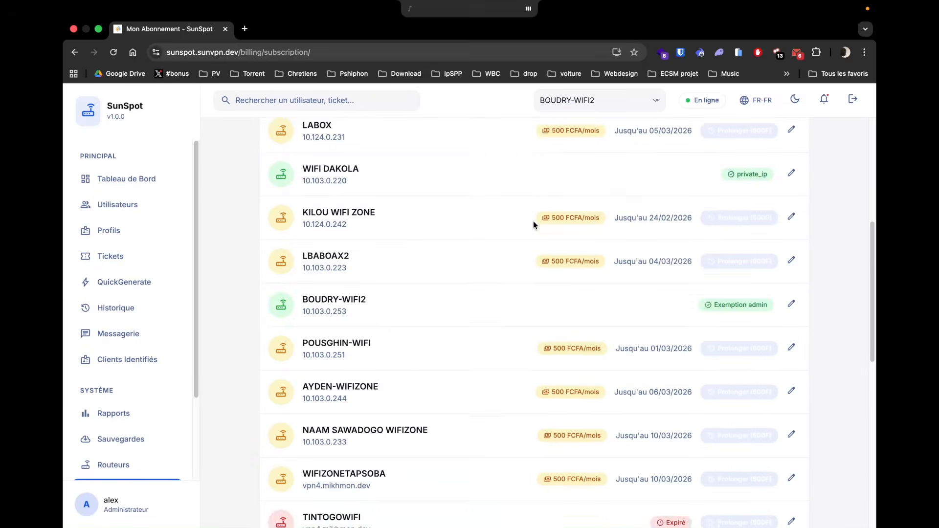
Toggle the interface between dark and light themes twice, ending on light.
click(793, 102)
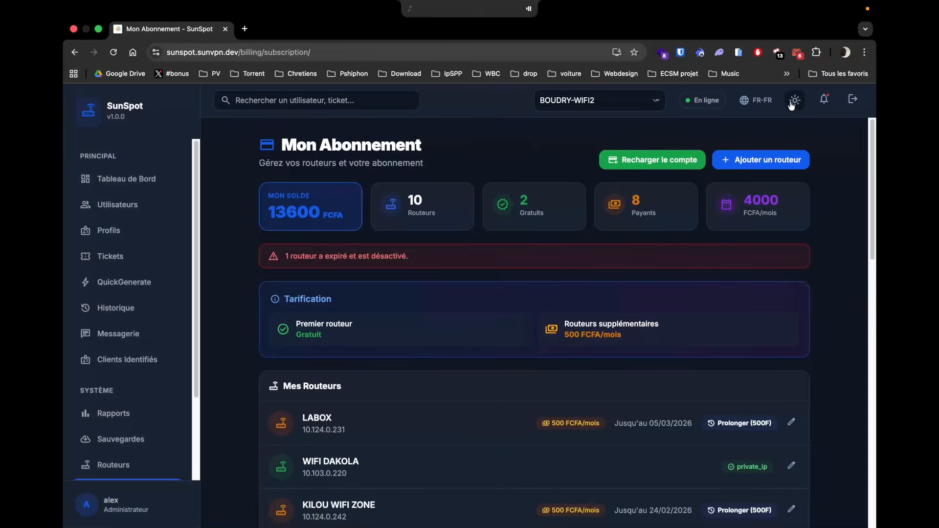
click(793, 102)
click(793, 102)
click(792, 103)
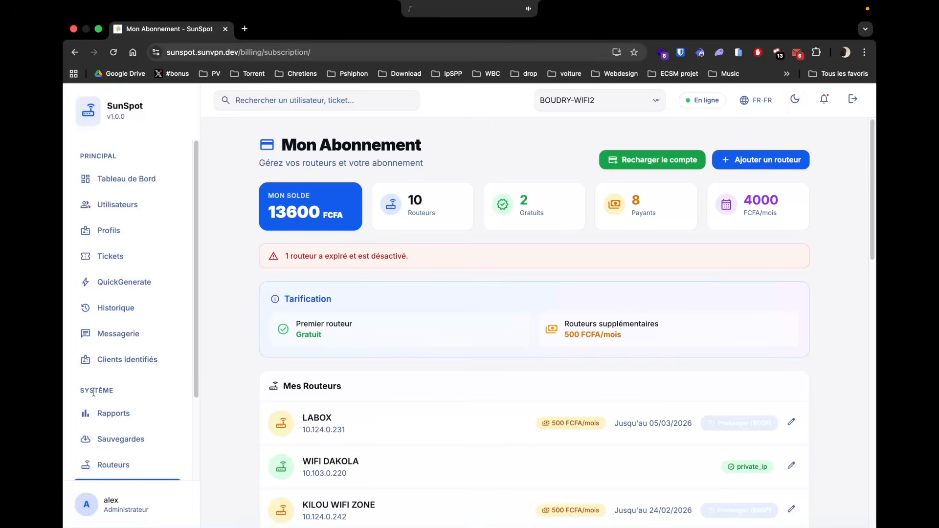
scroll(93, 392, down, 2)
Activate the AYDEN-WIFIZONE router from the Routeurs page in Cartes view.
click(108, 422)
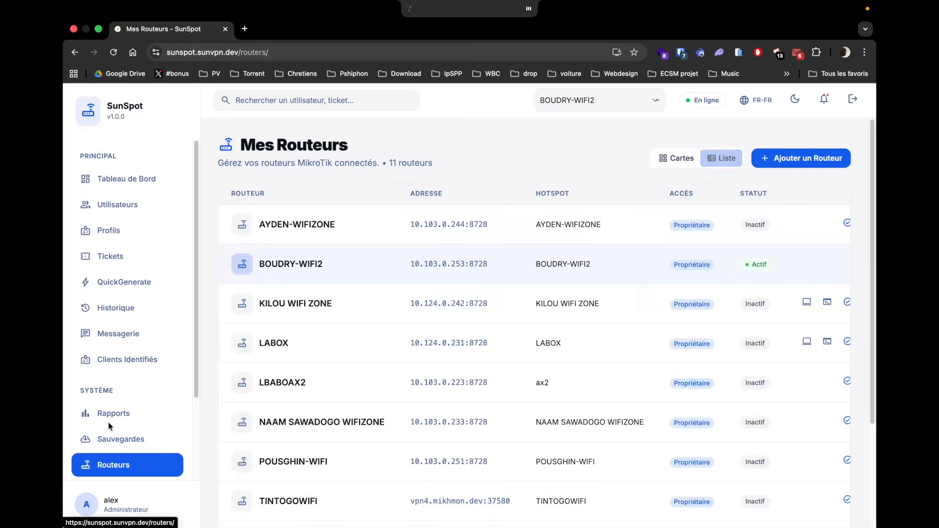
scroll(529, 296, down, 3)
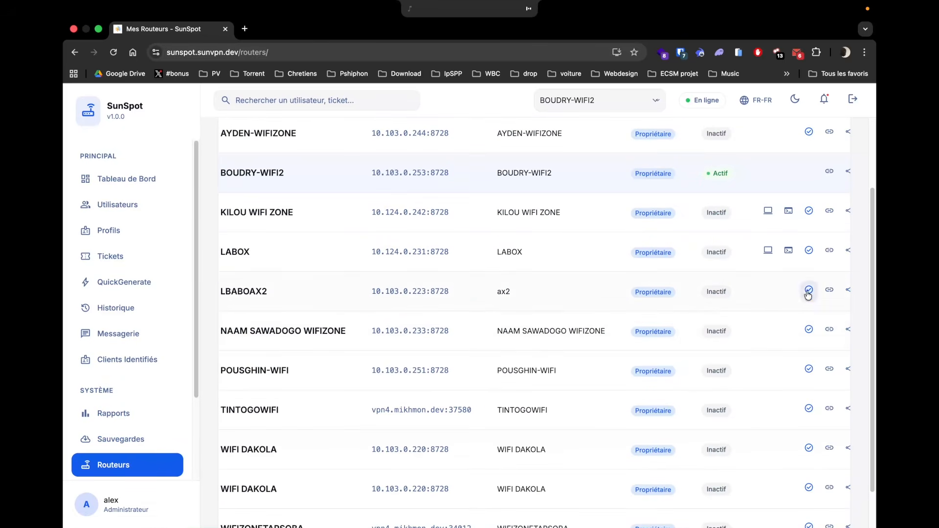
scroll(284, 265, up, 3)
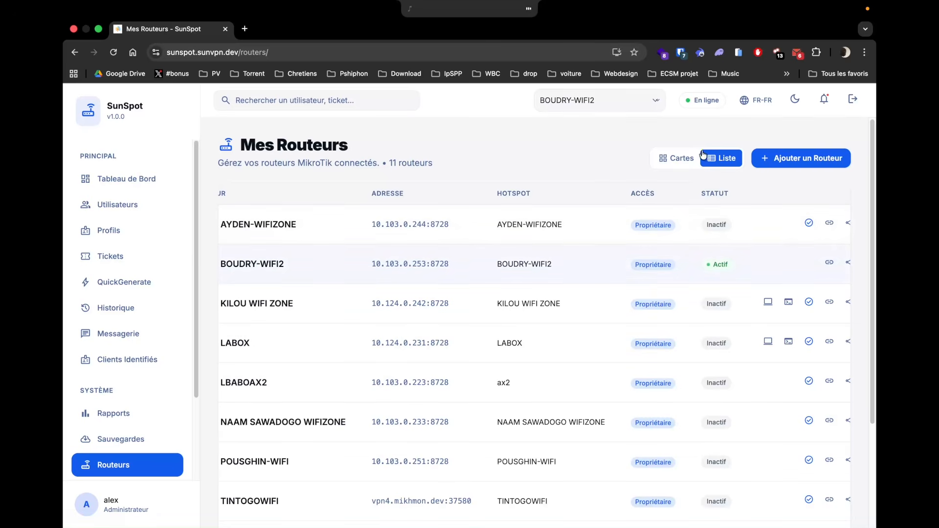
click(687, 164)
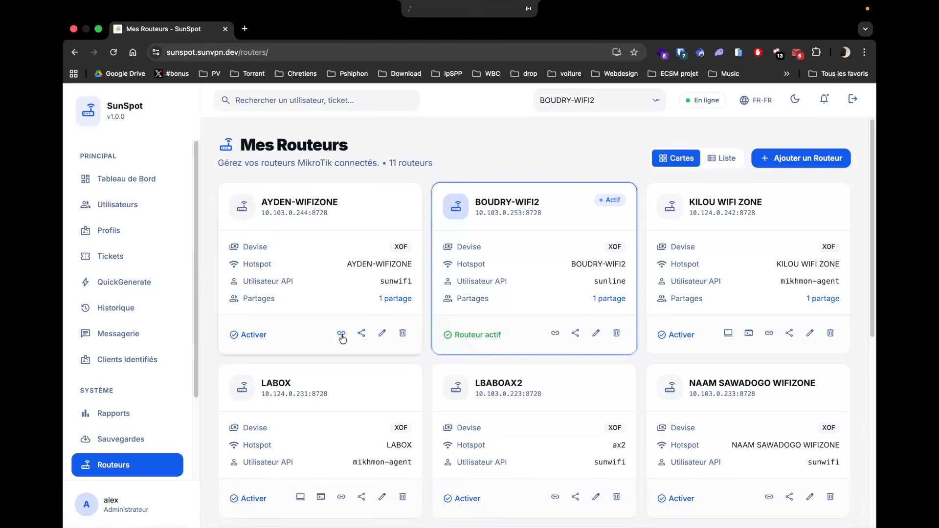
click(257, 335)
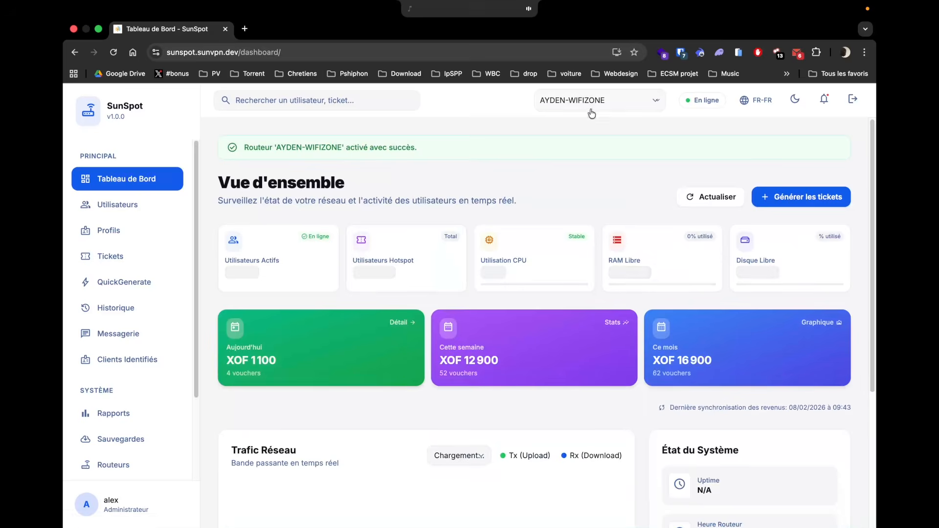
Switch the dashboard to the offline POUSGHIN-WIFI router and look it over.
click(594, 103)
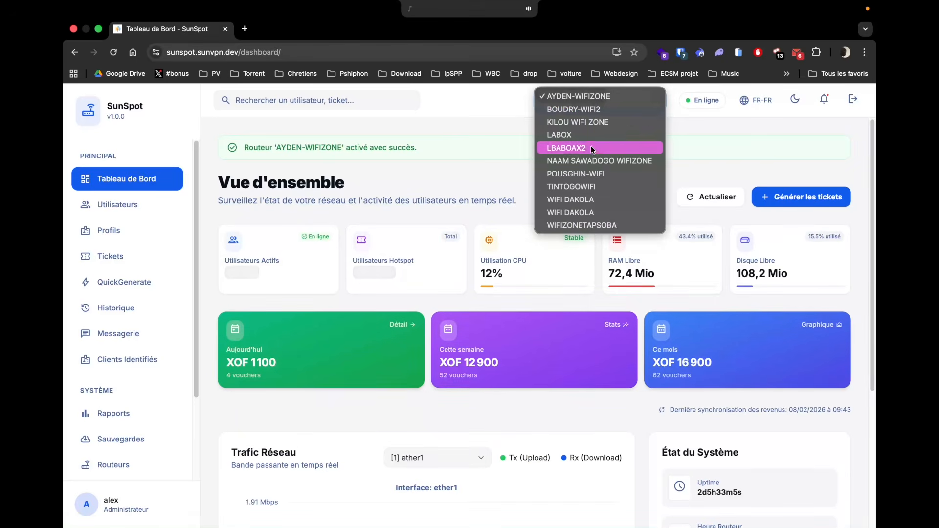
click(576, 174)
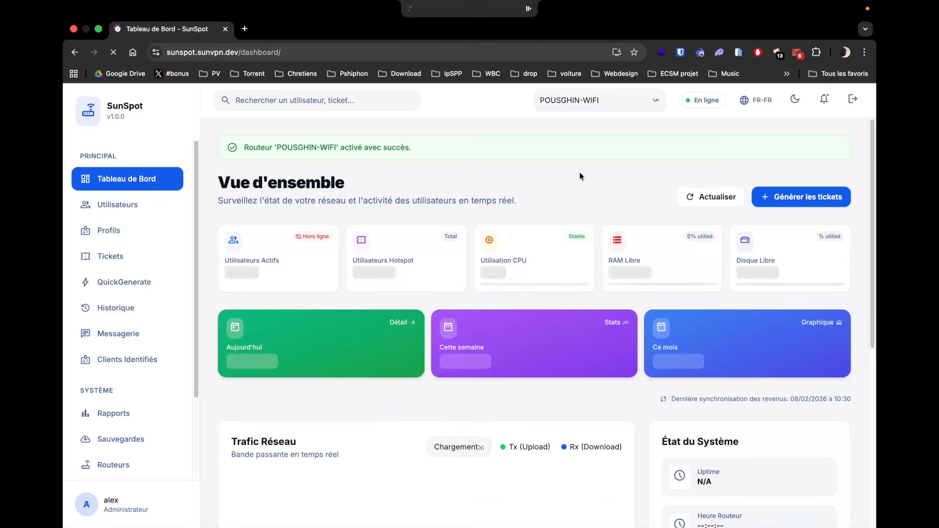
scroll(554, 208, down, 5)
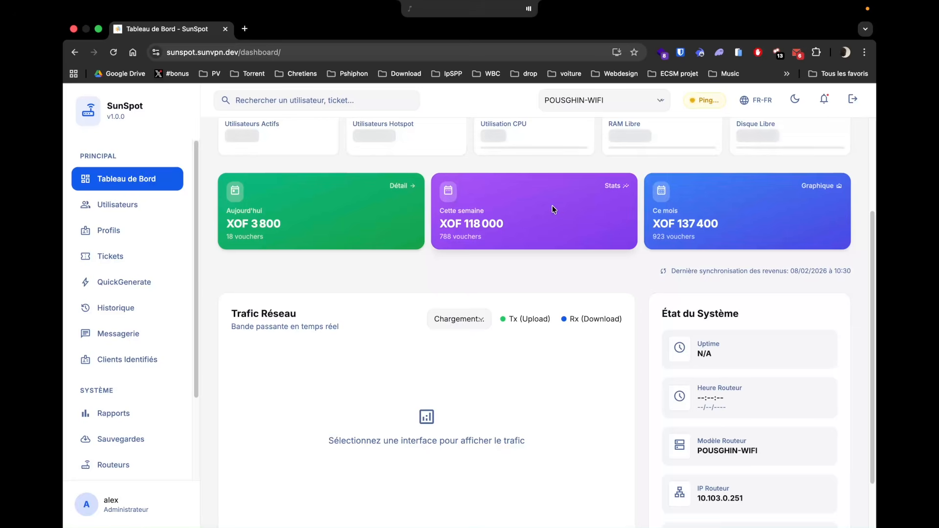
scroll(553, 209, up, 3)
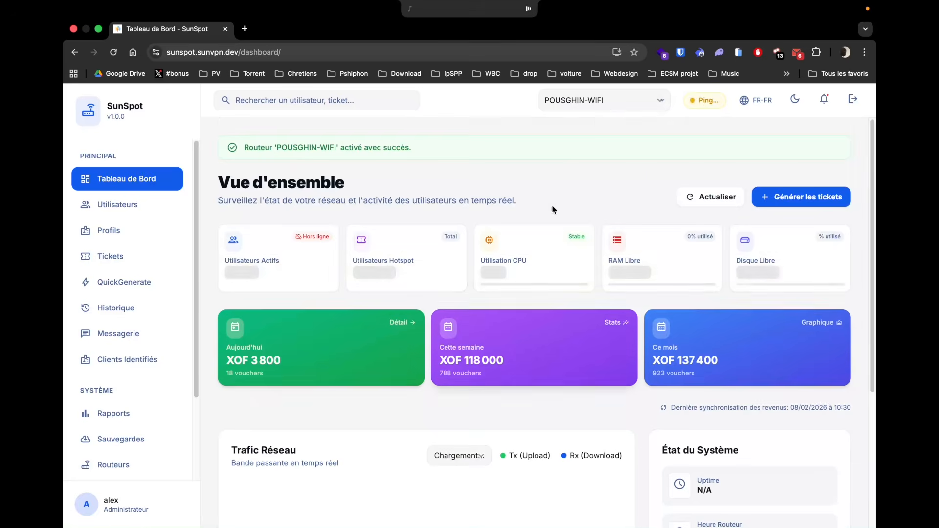
Reselect AYDEN-WIFIZONE and scroll down to its Trafic Réseau ether1 chart.
click(603, 100)
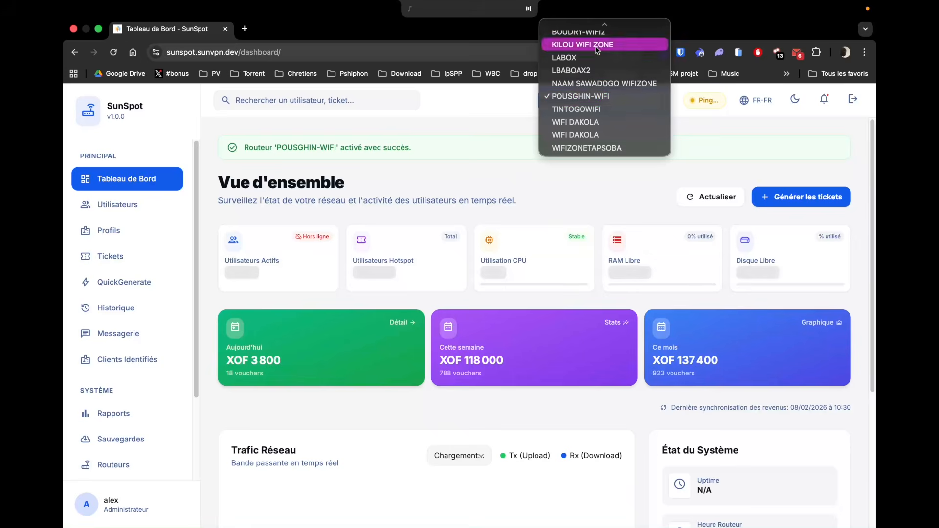
click(706, 121)
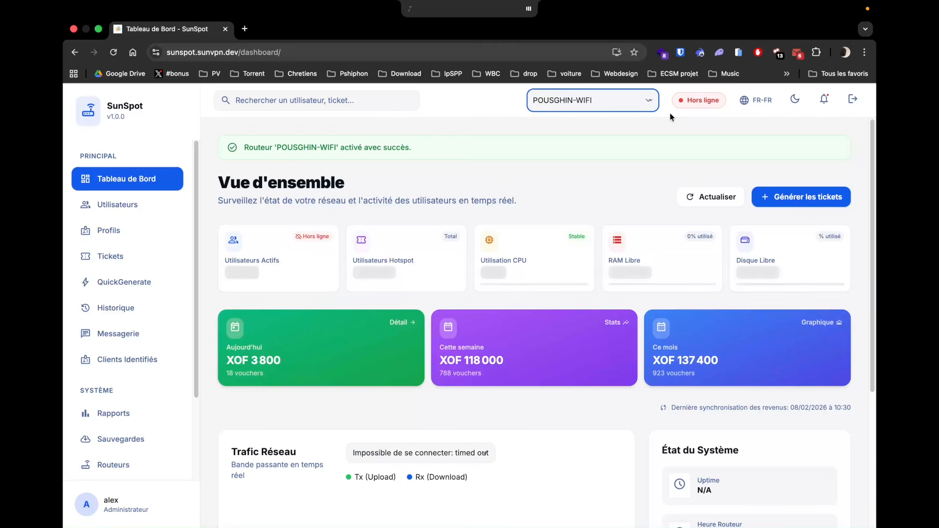
click(637, 102)
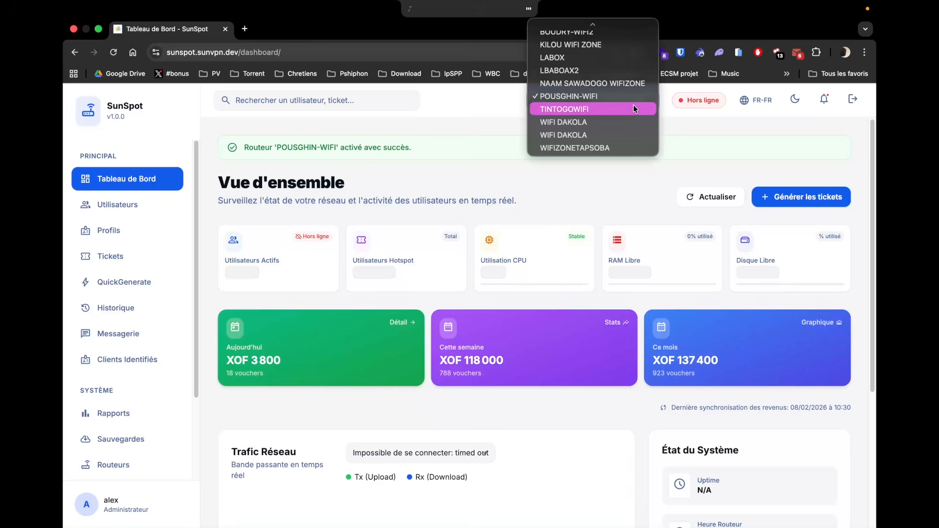
scroll(570, 44, up, 1)
click(560, 33)
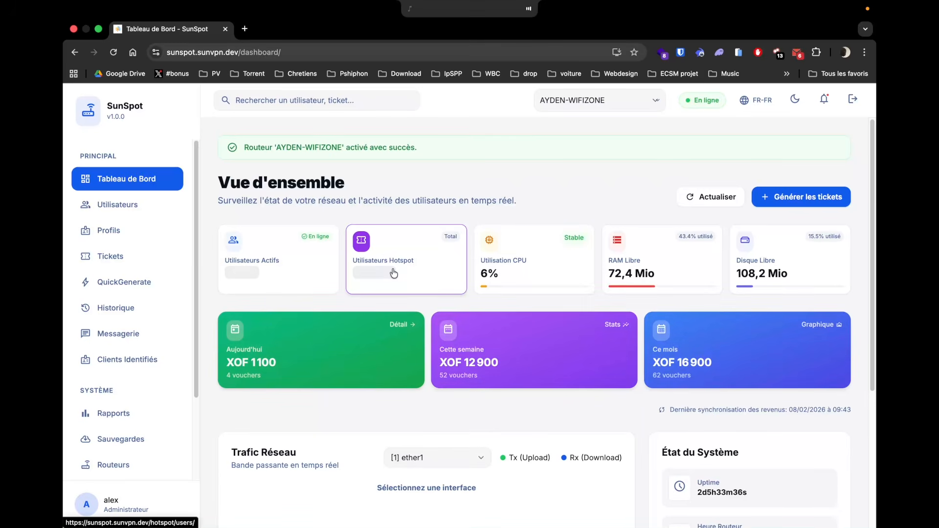
scroll(387, 259, down, 5)
scroll(98, 391, down, 3)
scroll(78, 404, up, 3)
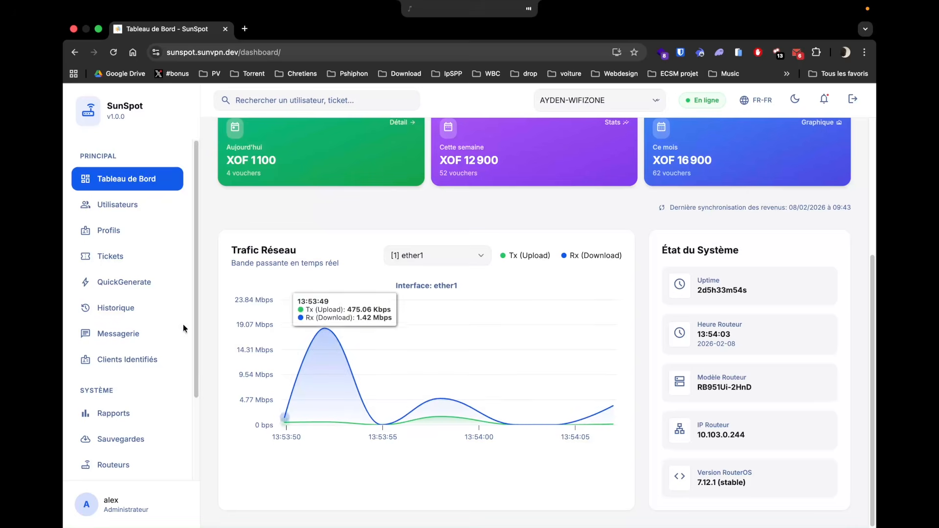
scroll(123, 373, down, 3)
Open Ajouter un Routeur from Routeurs and highlight the SunVPN Géré option title.
click(112, 369)
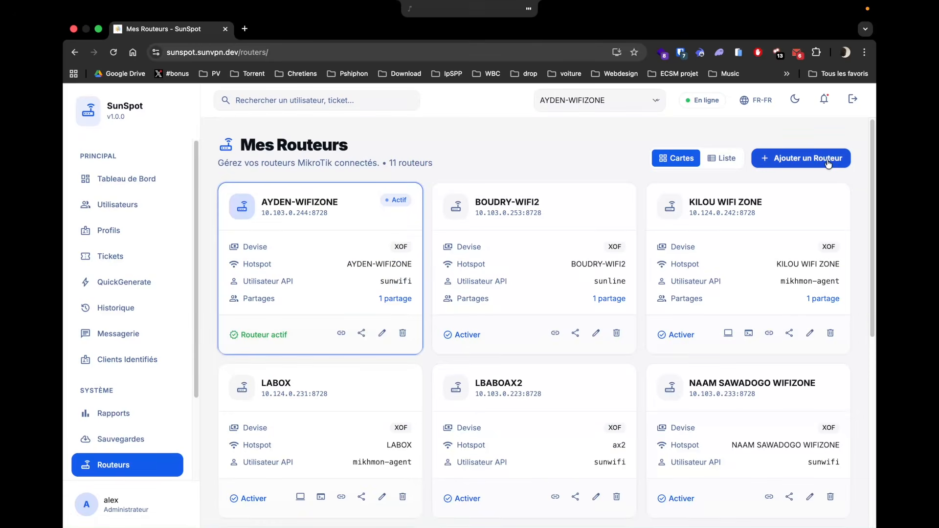
click(828, 164)
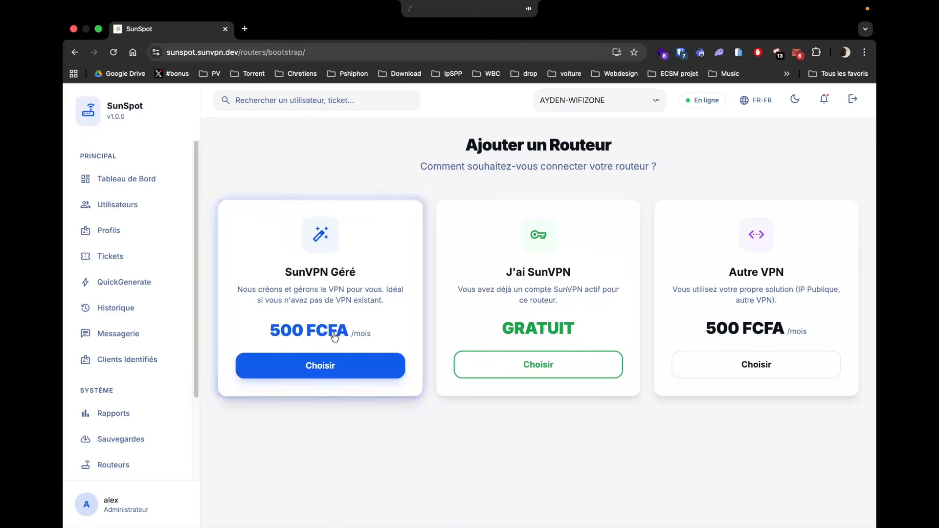
drag(285, 273, 353, 274)
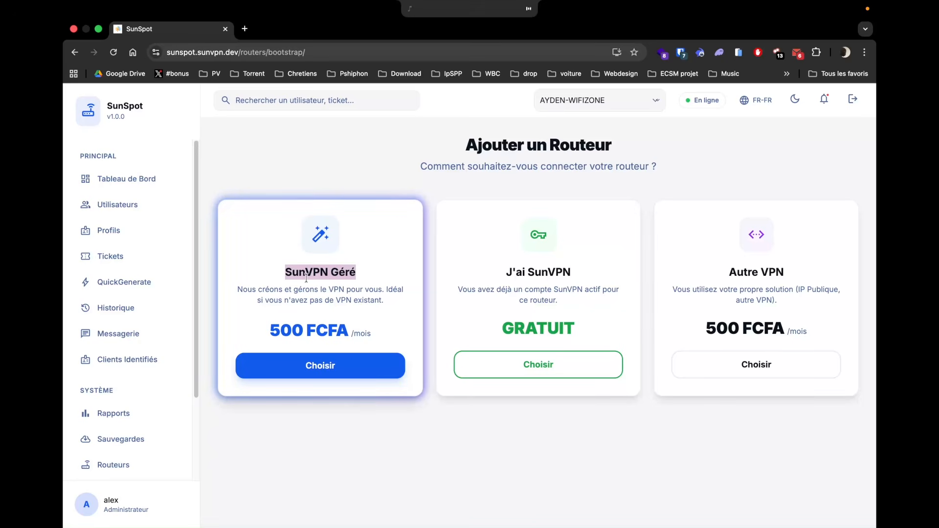